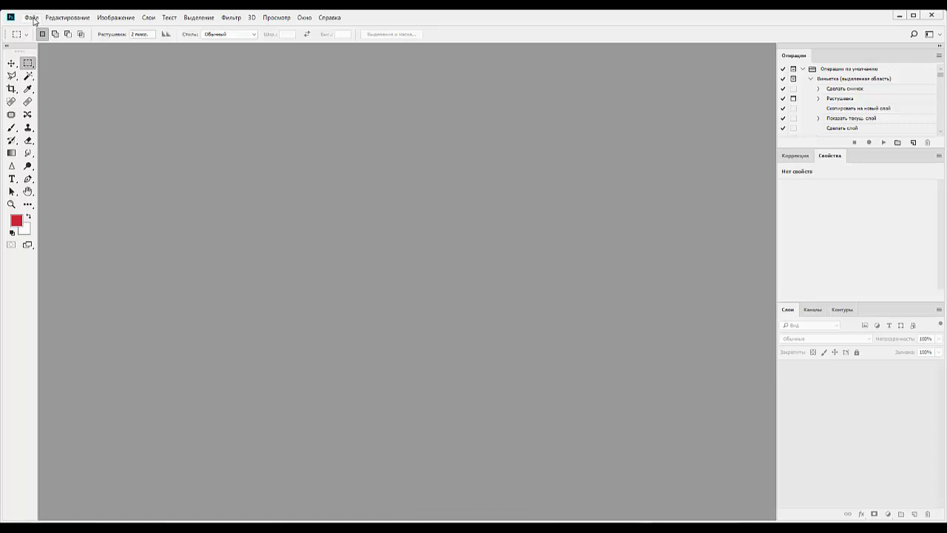
# - Start a new document sized 4000 × 2400 px
pyautogui.click(34, 20)
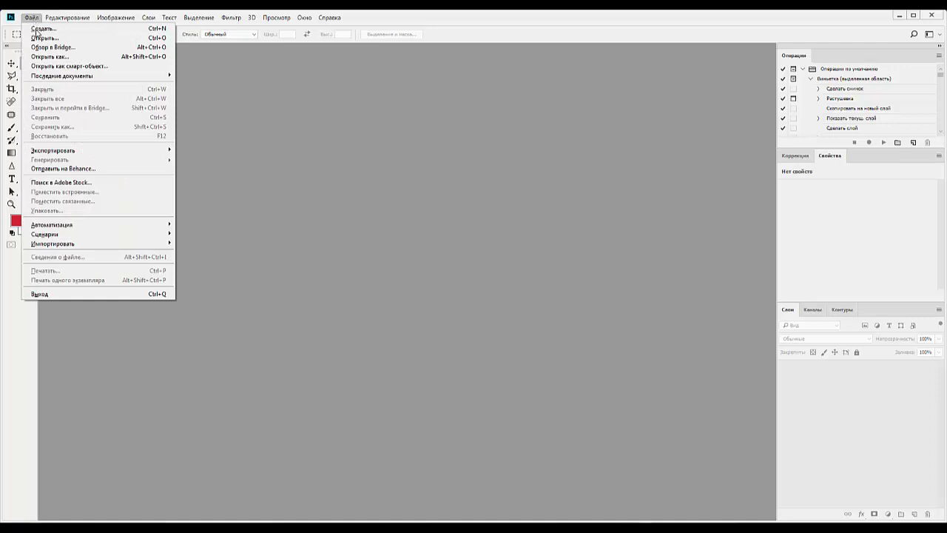
pyautogui.click(44, 29)
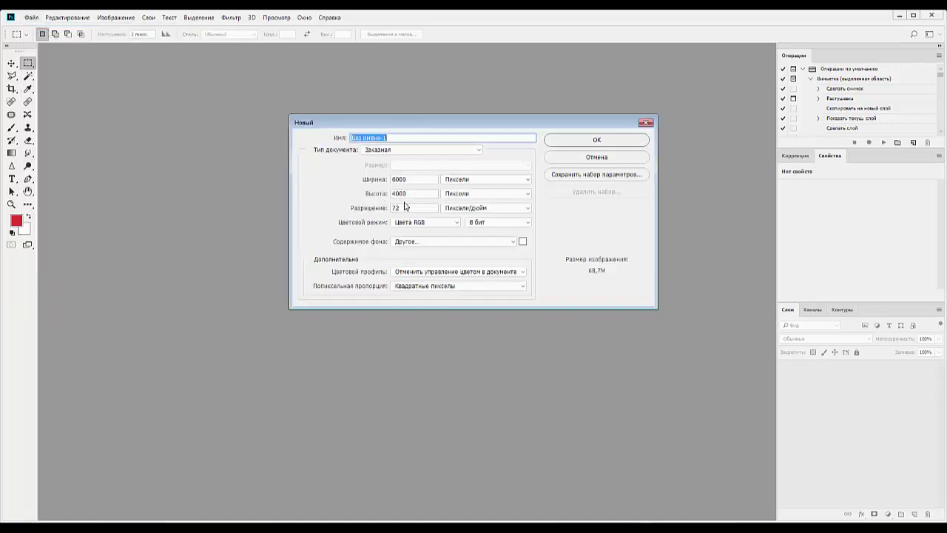
pyautogui.click(413, 180)
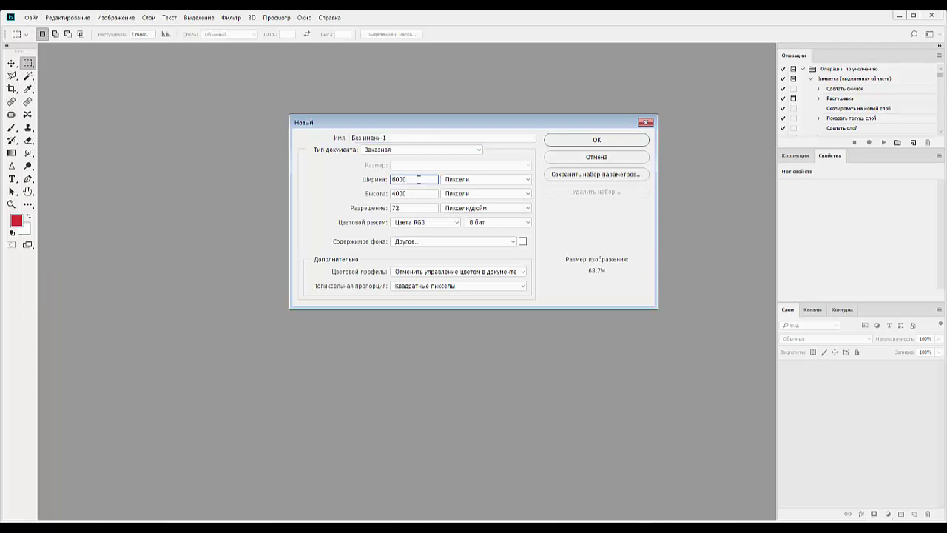
pyautogui.moveTo(419, 179); pyautogui.dragTo(366, 179)
pyautogui.write('40')
pyautogui.write('00')
pyautogui.moveTo(422, 194); pyautogui.dragTo(353, 196)
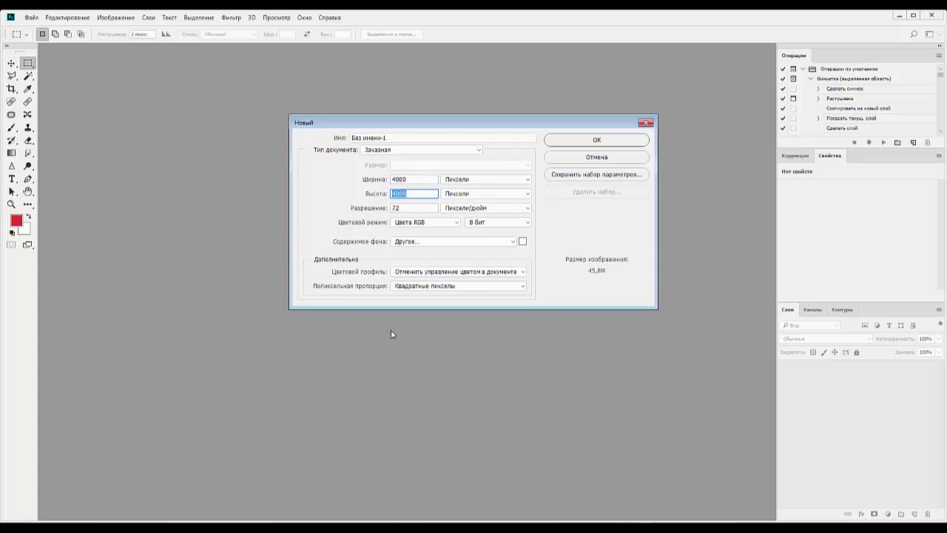
pyautogui.write('2')
pyautogui.write('400')
# - Set resolution to 150 ppi with a black background, and create the document
pyautogui.moveTo(406, 205); pyautogui.dragTo(320, 220)
pyautogui.write('15')
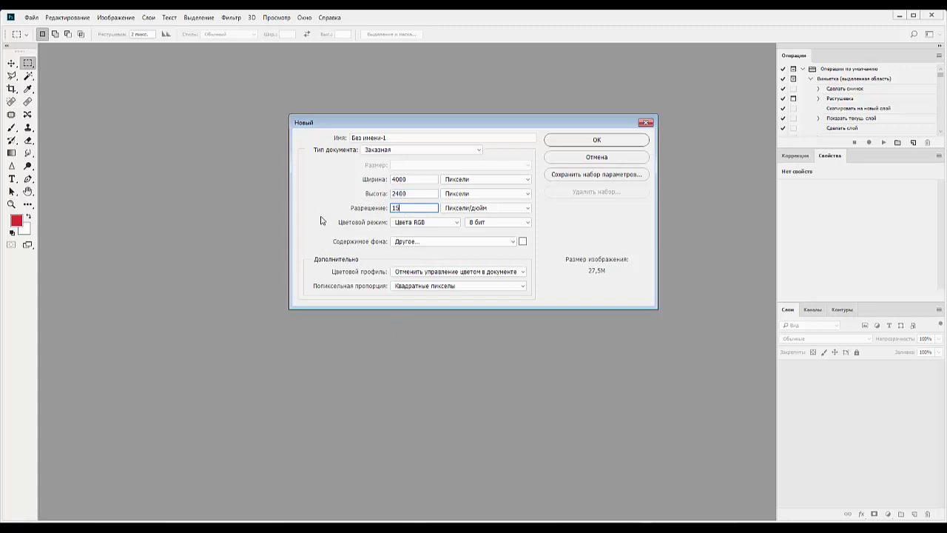
pyautogui.write('0')
pyautogui.click(522, 242)
pyautogui.moveTo(617, 194); pyautogui.dragTo(565, 249)
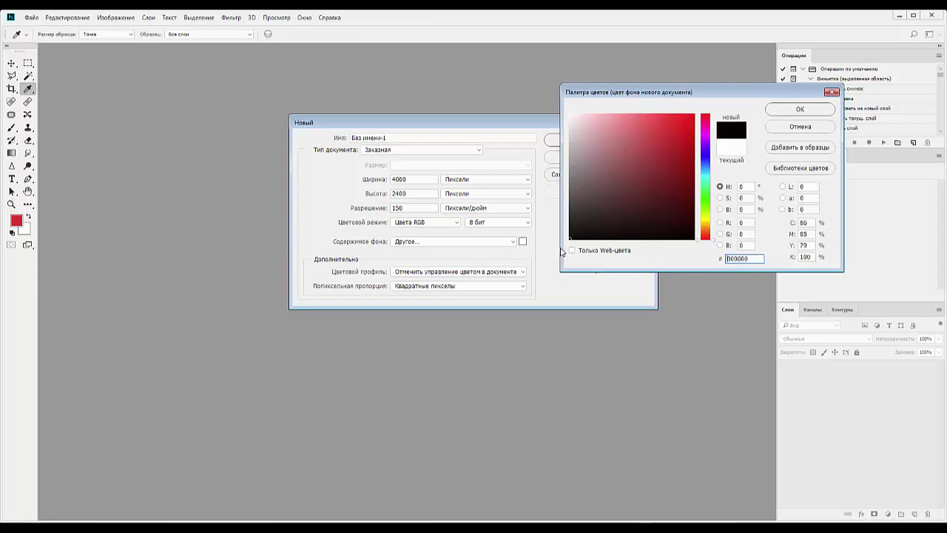
pyautogui.click(798, 111)
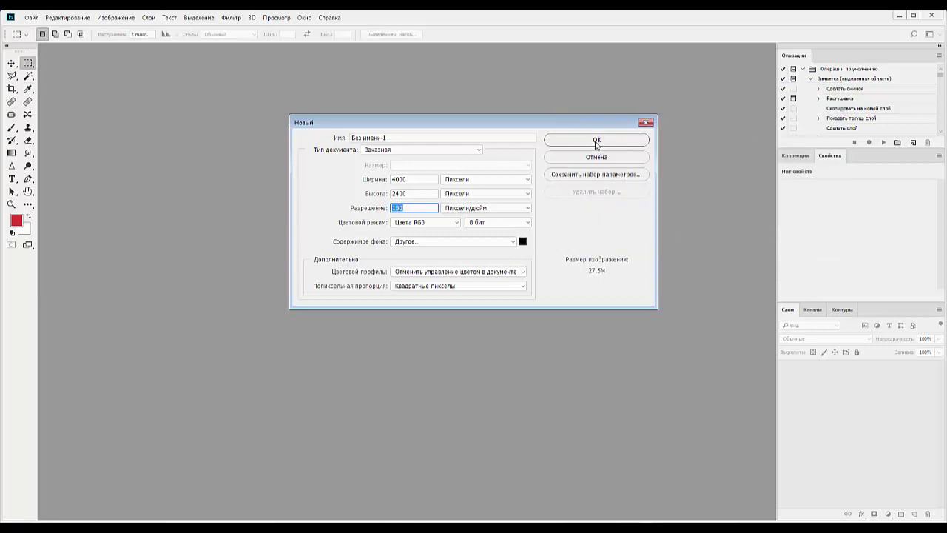
pyautogui.click(598, 141)
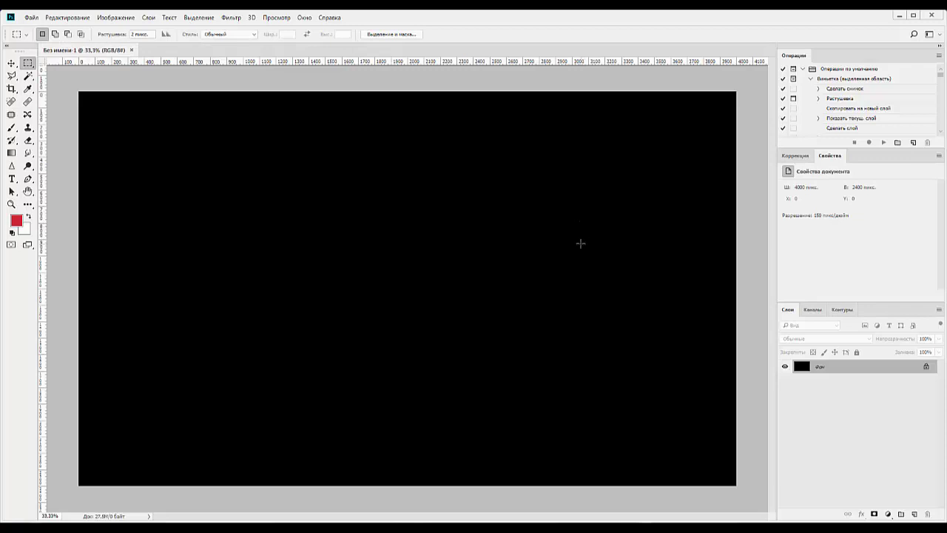
# - Add an empty layer above the background and remove personal Wacom tablet preferences
pyautogui.click(915, 514)
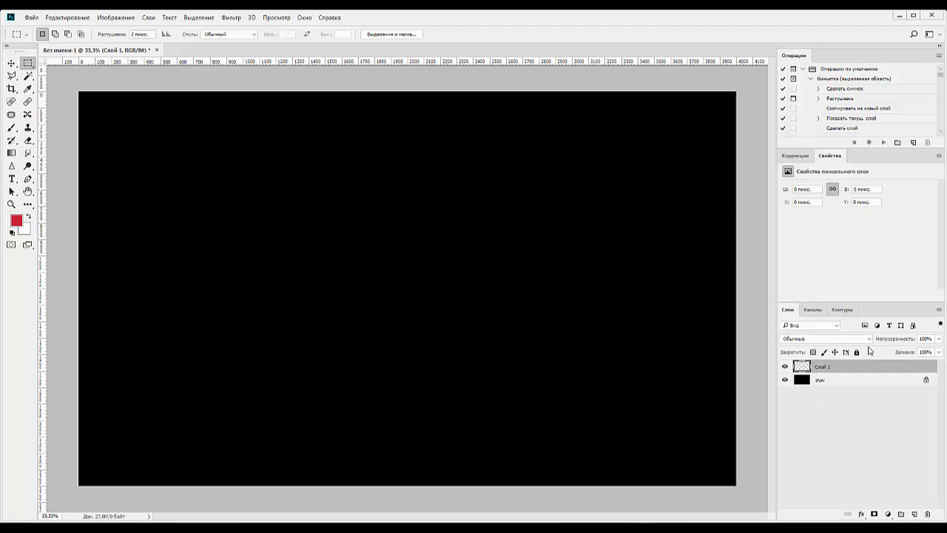
pyautogui.click(20, 516)
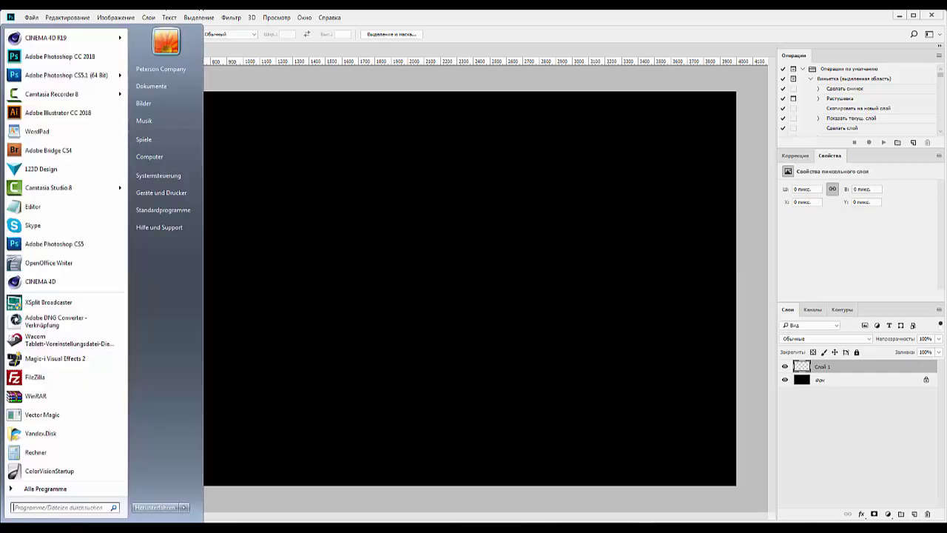
pyautogui.click(52, 341)
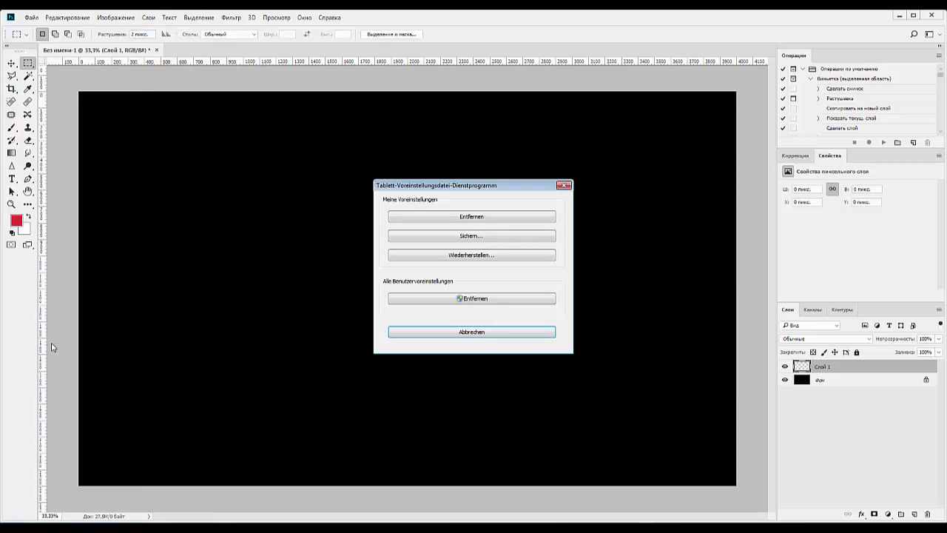
pyautogui.click(476, 219)
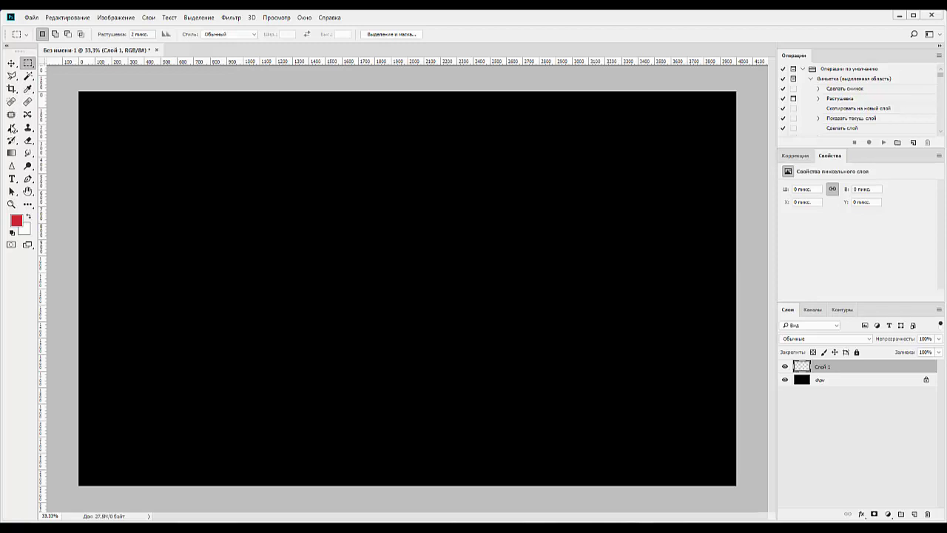
pyautogui.click(12, 127)
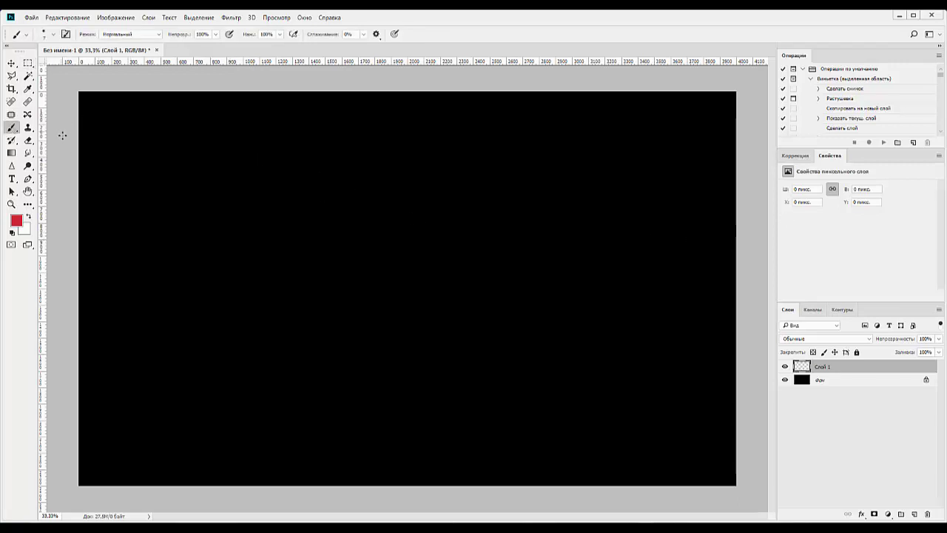
# - Set up a white brush at 48 px with 0% hardness
pyautogui.click(28, 216)
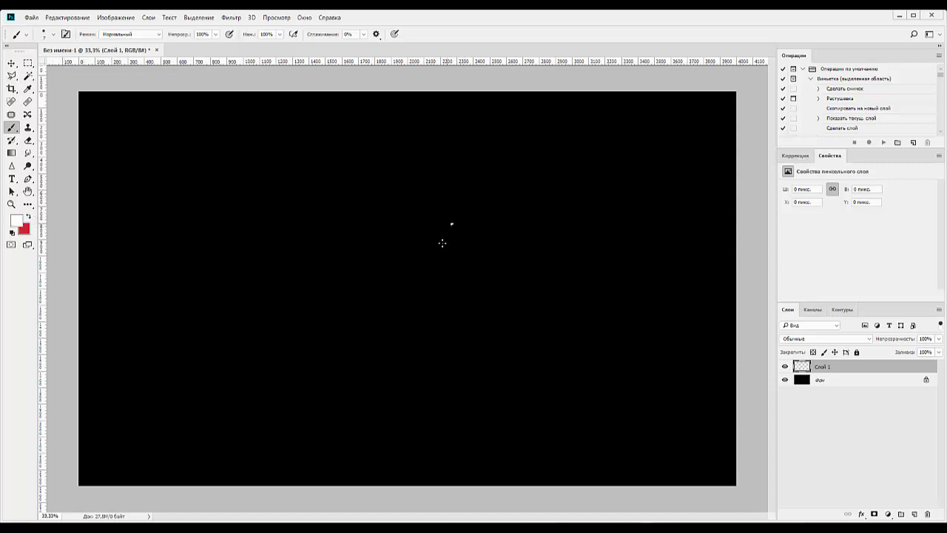
pyautogui.rightClick(471, 238)
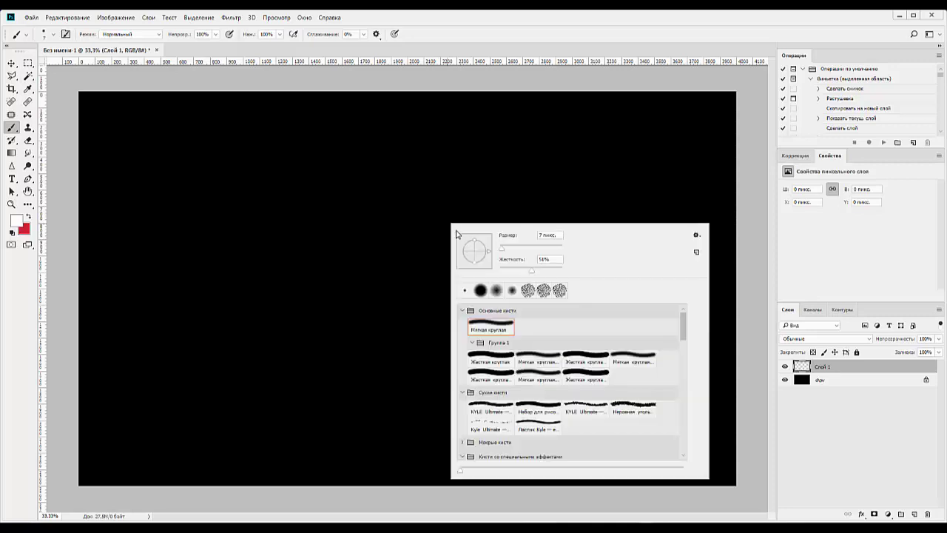
pyautogui.moveTo(509, 250); pyautogui.dragTo(522, 252)
pyautogui.click(522, 252)
pyautogui.click(526, 248)
pyautogui.moveTo(531, 272); pyautogui.dragTo(499, 272)
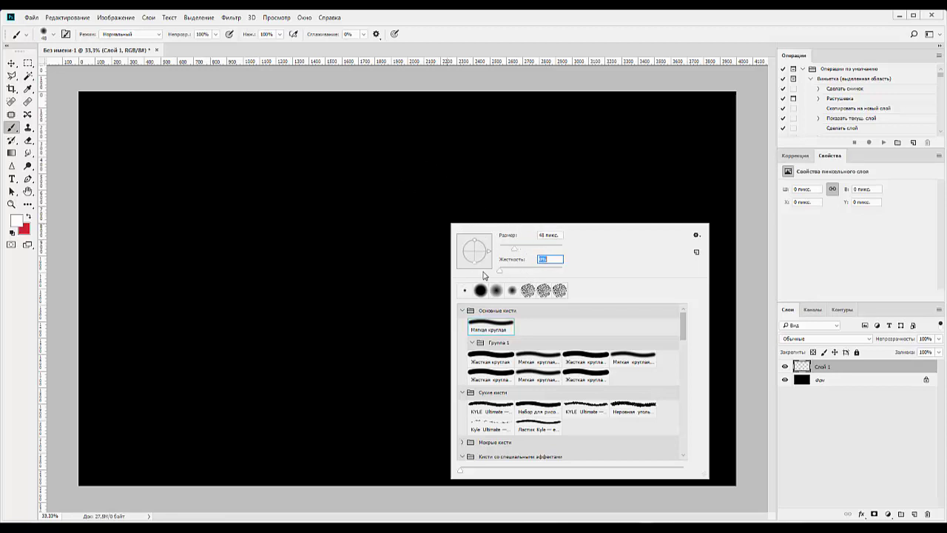
pyautogui.press('Return')
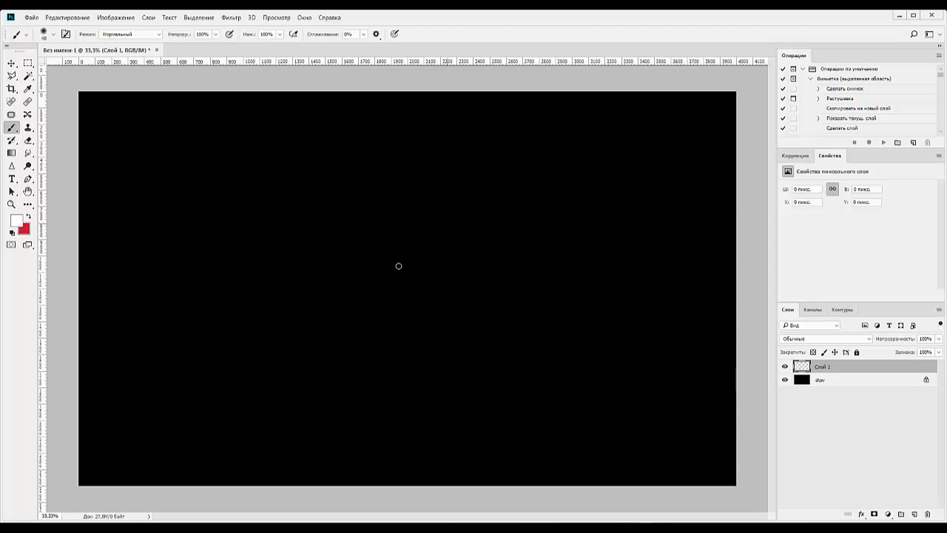
pyautogui.click(407, 257)
# - Paint soft white strokes in a rough spiral around the canvas centre
pyautogui.moveTo(407, 258)
pyautogui.mouseDown()
pyautogui.moveTo(428, 274)
pyautogui.moveTo(399, 246)
pyautogui.moveTo(398, 277)
pyautogui.moveTo(430, 259)
pyautogui.moveTo(388, 243)
pyautogui.moveTo(386, 272)
pyautogui.moveTo(399, 290)
pyautogui.moveTo(442, 263)
pyautogui.moveTo(421, 235)
pyautogui.moveTo(382, 237)
pyautogui.moveTo(369, 270)
pyautogui.moveTo(402, 296)
pyautogui.moveTo(433, 293)
pyautogui.moveTo(450, 265)
pyautogui.moveTo(447, 238)
pyautogui.moveTo(414, 221)
pyautogui.moveTo(351, 239)
pyautogui.moveTo(365, 301)
pyautogui.moveTo(383, 298)
pyautogui.moveTo(438, 319)
pyautogui.moveTo(466, 254)
pyautogui.moveTo(463, 236)
pyautogui.moveTo(444, 212)
pyautogui.moveTo(396, 210)
pyautogui.moveTo(361, 222)
pyautogui.mouseUp()
pyautogui.moveTo(459, 302)
pyautogui.mouseDown()
pyautogui.moveTo(471, 260)
pyautogui.moveTo(467, 219)
pyautogui.moveTo(452, 204)
pyautogui.moveTo(419, 196)
pyautogui.moveTo(360, 211)
pyautogui.moveTo(337, 241)
pyautogui.moveTo(363, 308)
pyautogui.moveTo(389, 330)
pyautogui.moveTo(435, 333)
pyautogui.moveTo(459, 313)
pyautogui.moveTo(479, 228)
pyautogui.mouseUp()
pyautogui.moveTo(478, 275)
pyautogui.mouseDown()
pyautogui.moveTo(481, 285)
pyautogui.moveTo(490, 267)
pyautogui.moveTo(472, 243)
pyautogui.mouseUp()
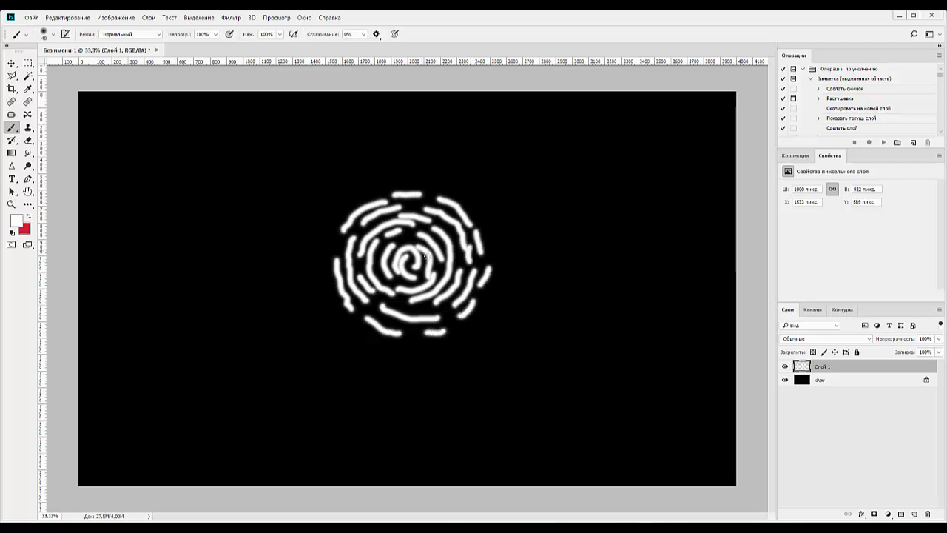
pyautogui.moveTo(350, 202)
pyautogui.mouseDown()
pyautogui.moveTo(409, 177)
pyautogui.moveTo(485, 205)
pyautogui.moveTo(499, 300)
pyautogui.moveTo(430, 354)
pyautogui.moveTo(364, 334)
pyautogui.moveTo(340, 312)
pyautogui.mouseUp()
pyautogui.moveTo(326, 280); pyautogui.dragTo(333, 207)
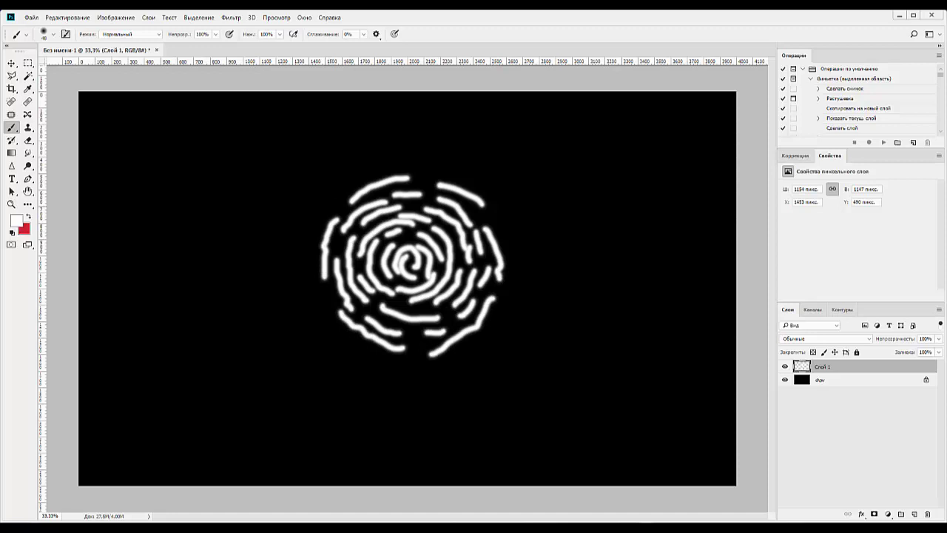
# - Apply a Twirl distortion at the maximum 999° angle to the white strokes
pyautogui.click(232, 17)
pyautogui.moveTo(244, 145)
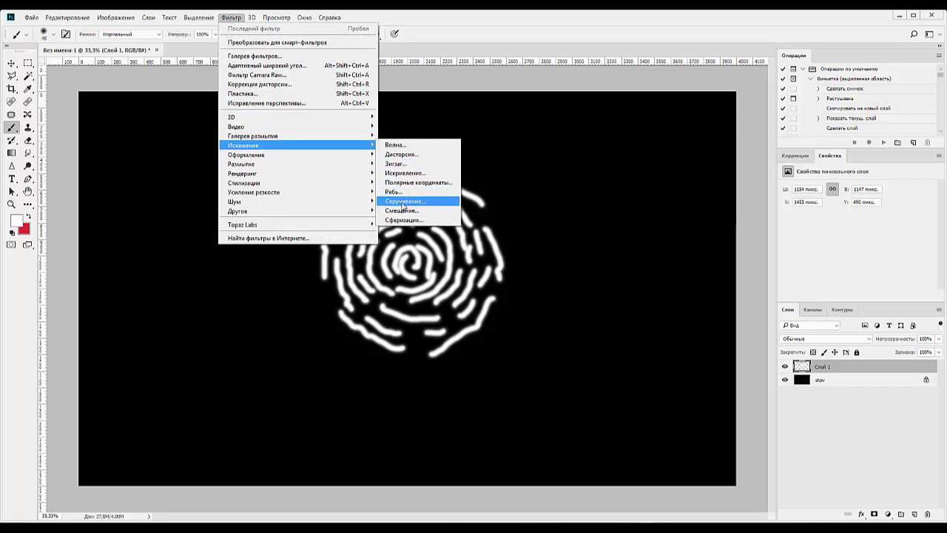
pyautogui.click(405, 202)
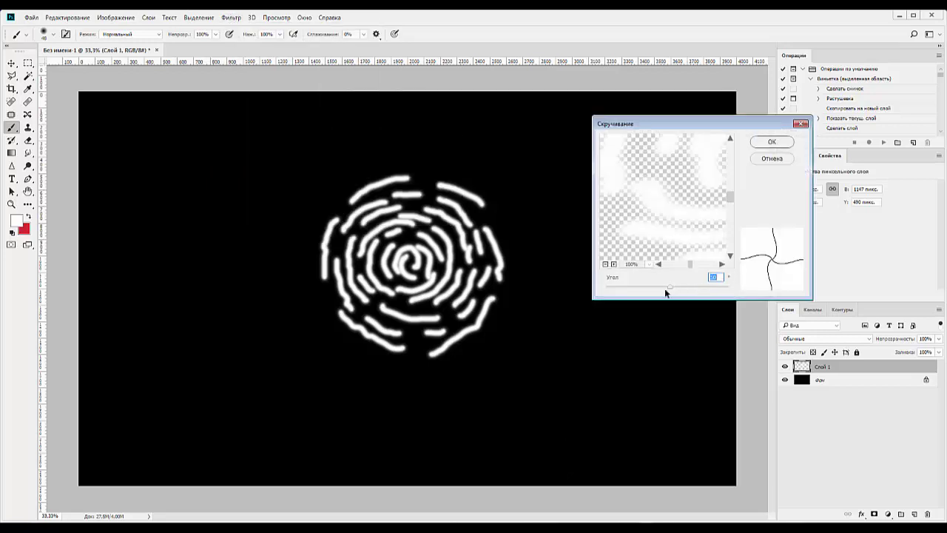
pyautogui.moveTo(670, 289); pyautogui.dragTo(738, 293)
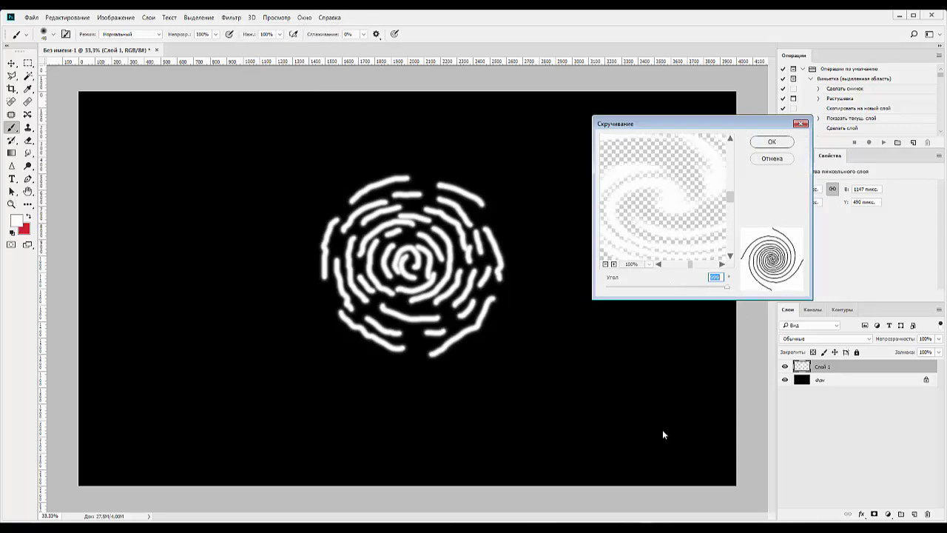
pyautogui.click(769, 143)
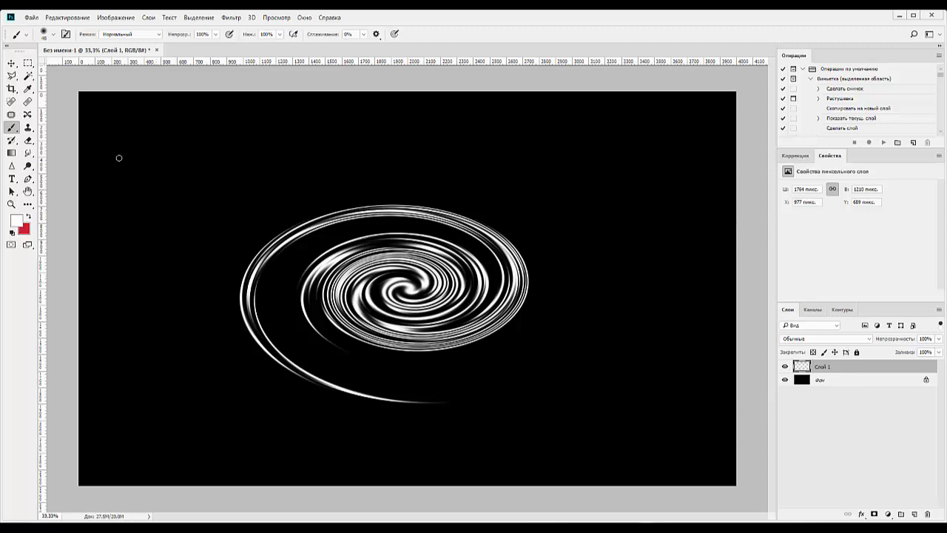
# - Duplicate the swirl, offset the copy left and down, and select Слой 1 копия
pyautogui.click(28, 63)
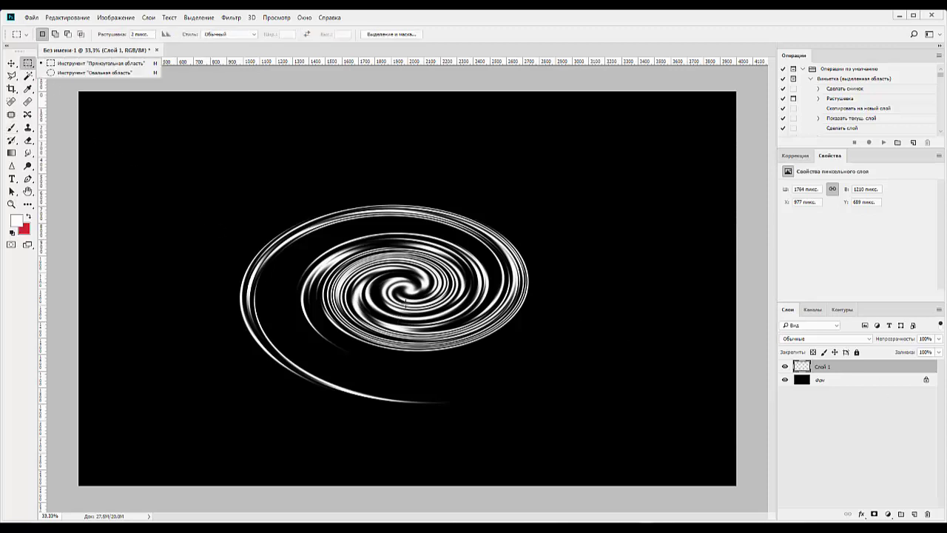
pyautogui.click(11, 63)
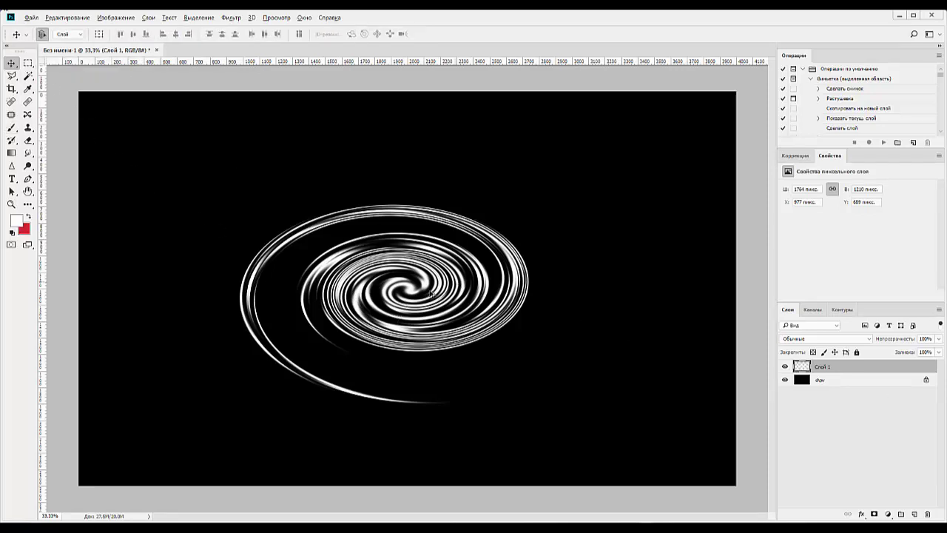
pyautogui.moveTo(424, 294)
pyautogui.mouseDown()
pyautogui.moveTo(374, 306)
pyautogui.moveTo(397, 282)
pyautogui.mouseUp()
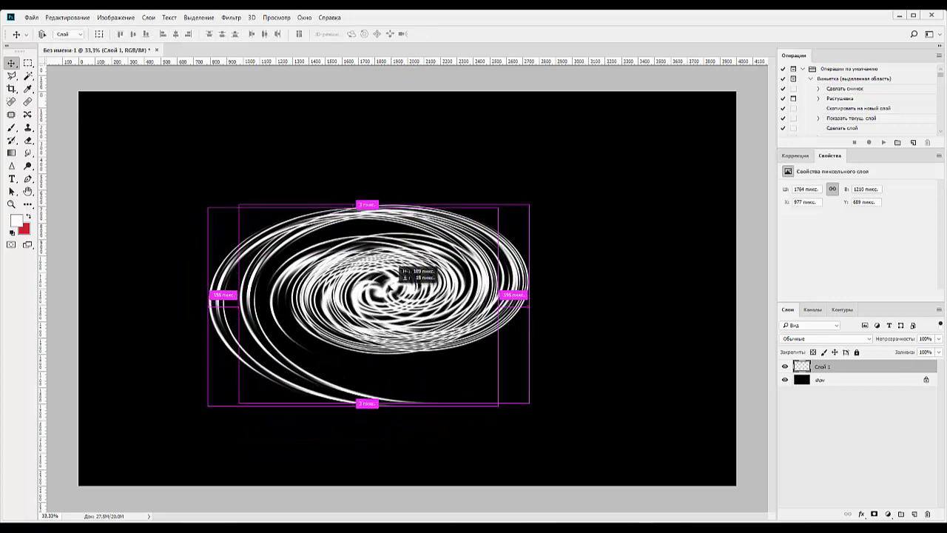
pyautogui.moveTo(397, 281); pyautogui.dragTo(399, 279)
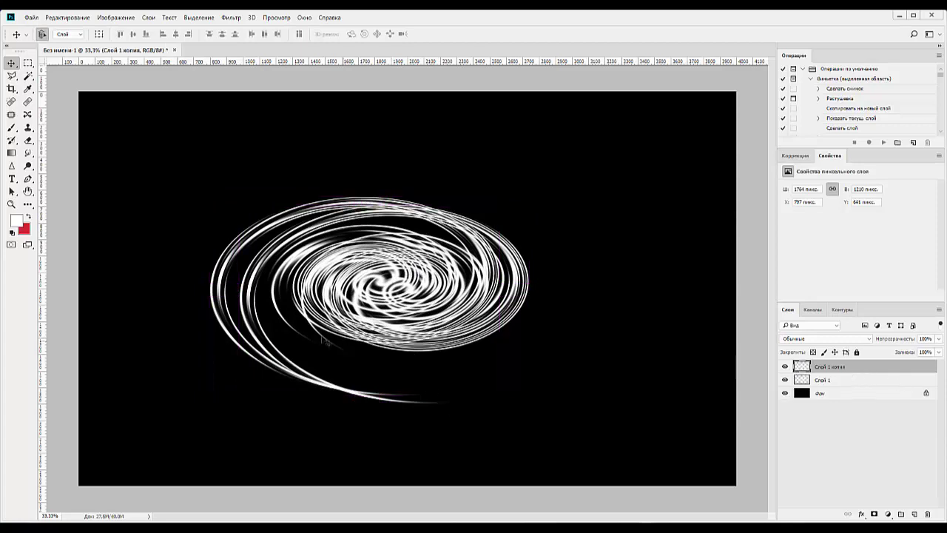
pyautogui.moveTo(264, 327)
pyautogui.mouseDown()
pyautogui.moveTo(259, 316)
pyautogui.moveTo(272, 299)
pyautogui.mouseUp()
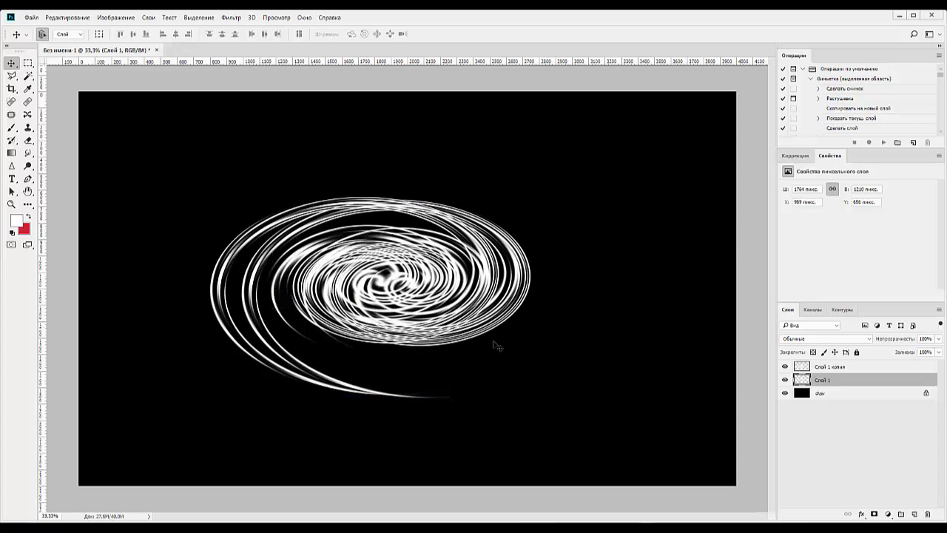
pyautogui.click(818, 368)
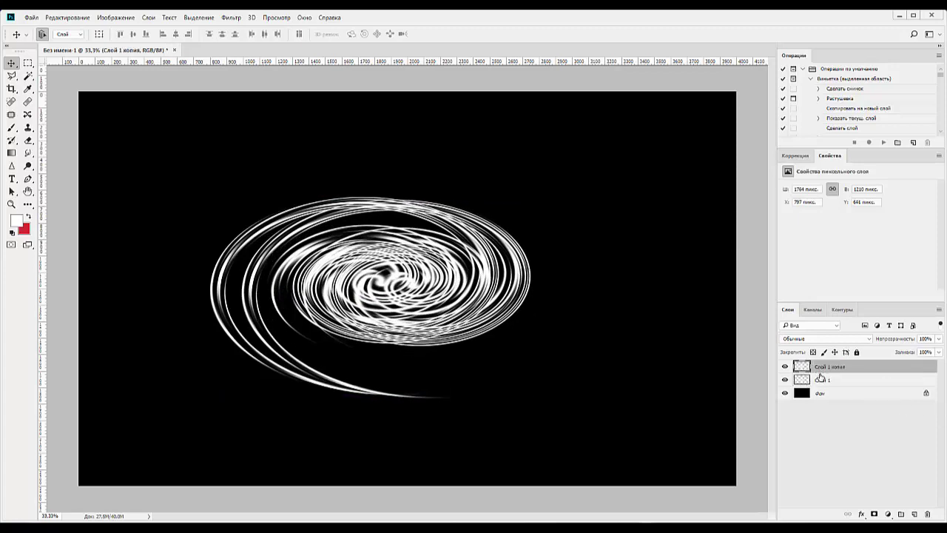
pyautogui.click(785, 367)
# - Add a black layer mask to Слой 1 копия and enlarge the soft brush
pyautogui.click(874, 514)
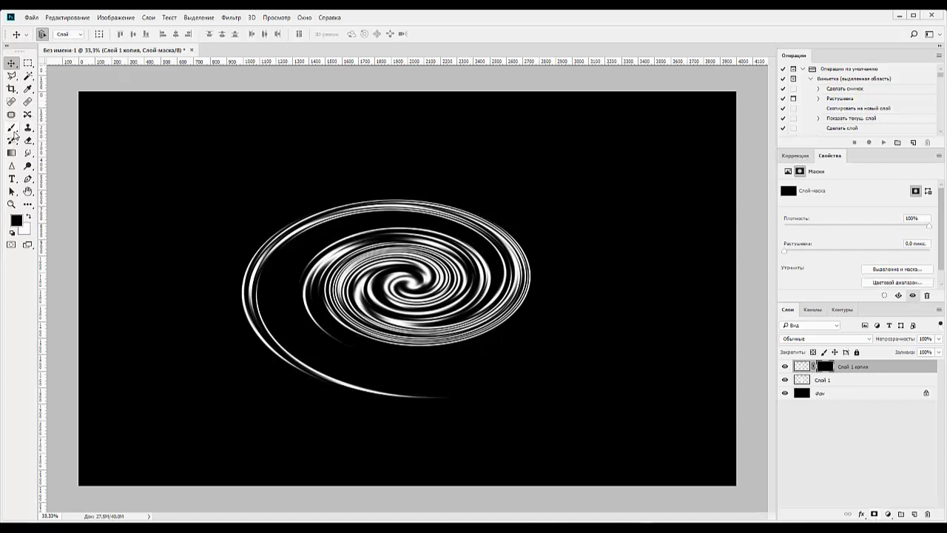
pyautogui.click(13, 129)
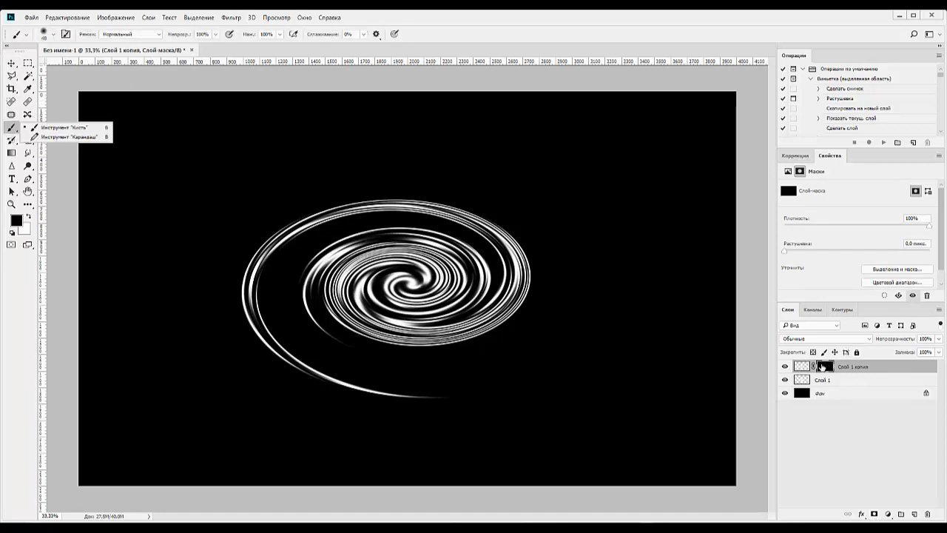
pyautogui.rightClick(482, 259)
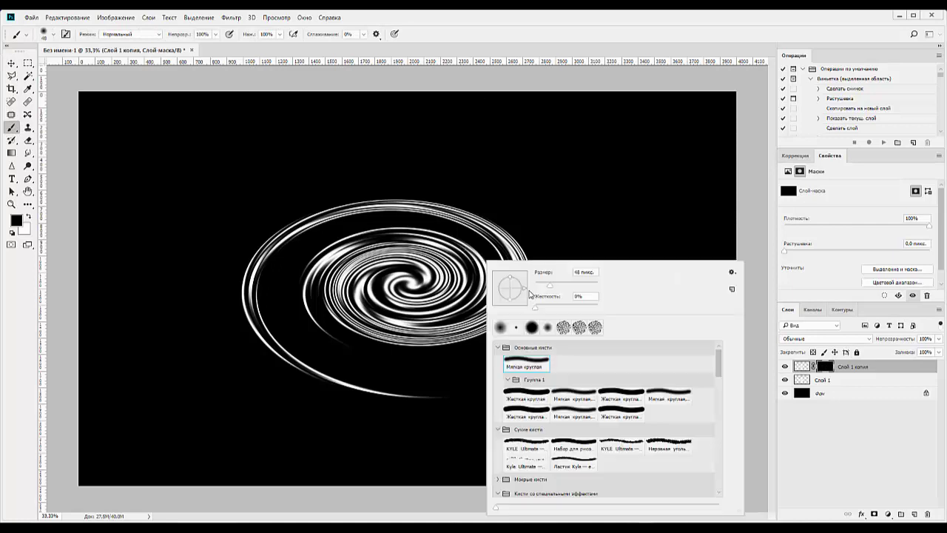
pyautogui.moveTo(549, 285); pyautogui.dragTo(580, 289)
# - Paint white on the mask to reveal left and upper arcs, then black to hide inner streaks
pyautogui.click(29, 216)
pyautogui.moveTo(466, 244)
pyautogui.mouseDown()
pyautogui.moveTo(285, 307)
pyautogui.moveTo(333, 360)
pyautogui.moveTo(319, 334)
pyautogui.moveTo(398, 371)
pyautogui.mouseUp()
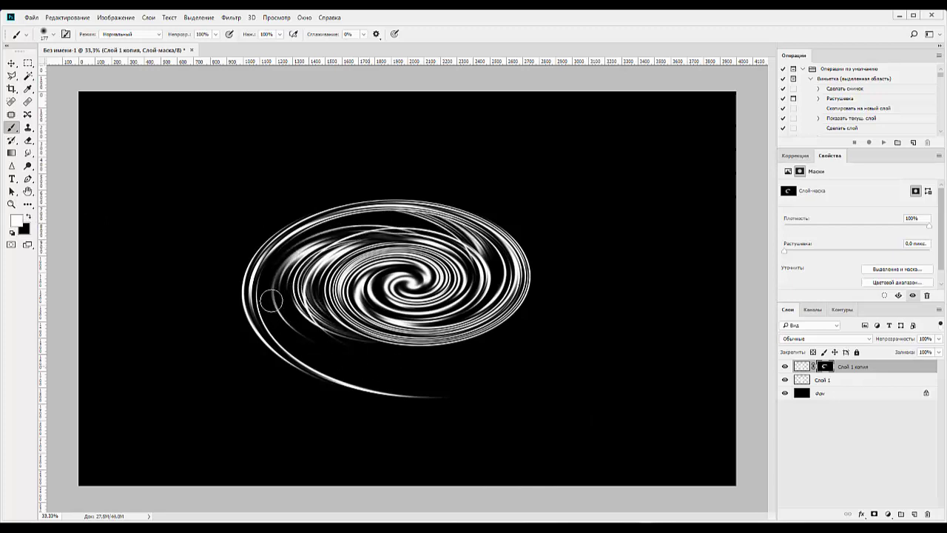
pyautogui.moveTo(269, 303)
pyautogui.mouseDown()
pyautogui.moveTo(279, 274)
pyautogui.moveTo(387, 219)
pyautogui.mouseUp()
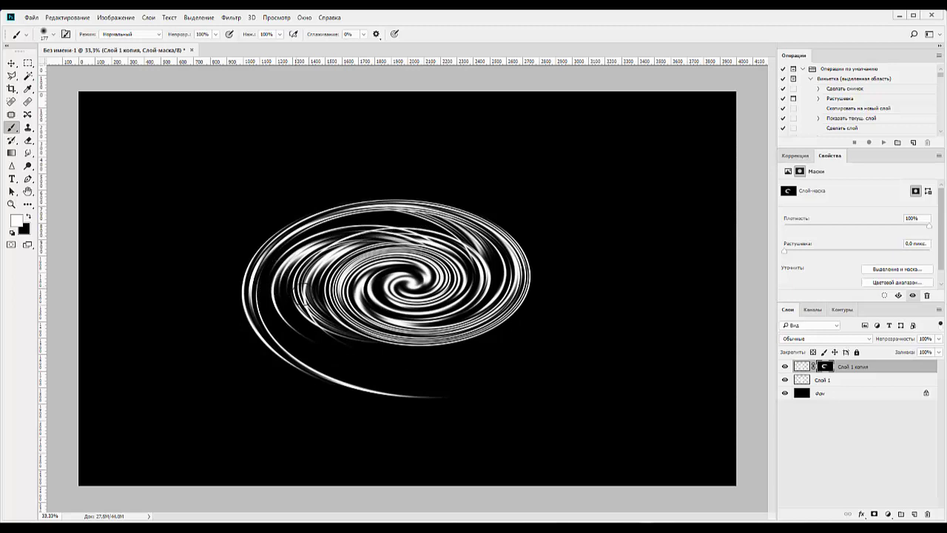
pyautogui.click(29, 216)
pyautogui.moveTo(424, 252)
pyautogui.mouseDown()
pyautogui.moveTo(451, 255)
pyautogui.moveTo(429, 243)
pyautogui.moveTo(363, 248)
pyautogui.moveTo(384, 229)
pyautogui.mouseUp()
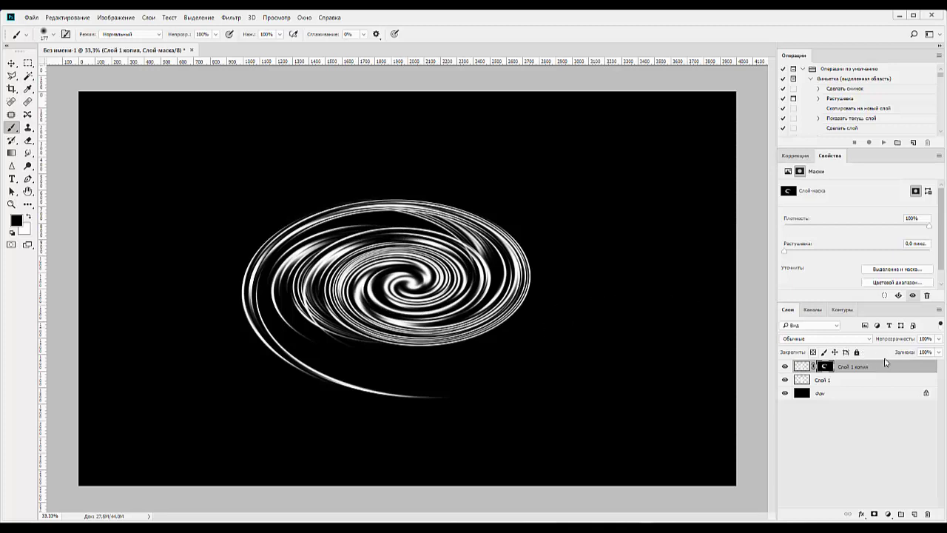
# - Merge the copy into Слой 1, rotate the swirl -90°, and narrow it to 713 px wide
pyautogui.click(851, 366)
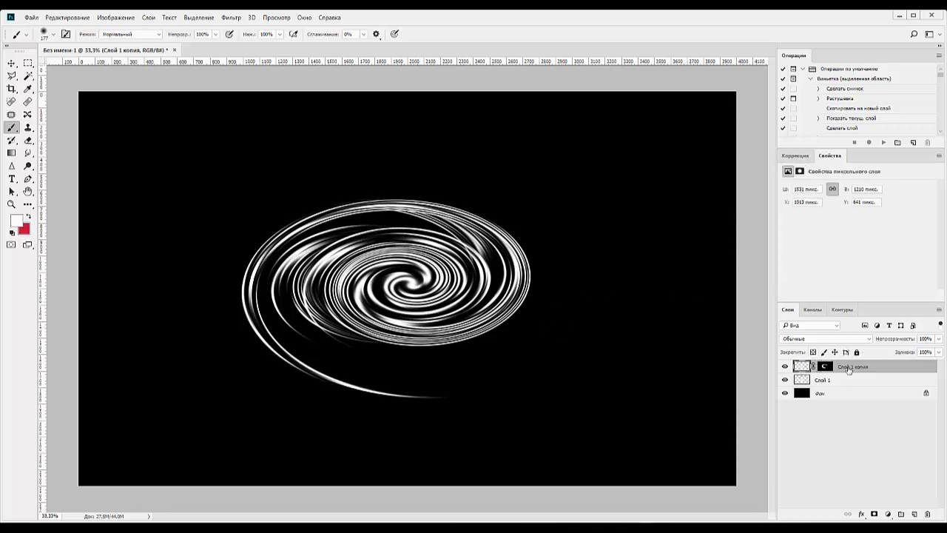
pyautogui.hotkey('ctrl', 'e')
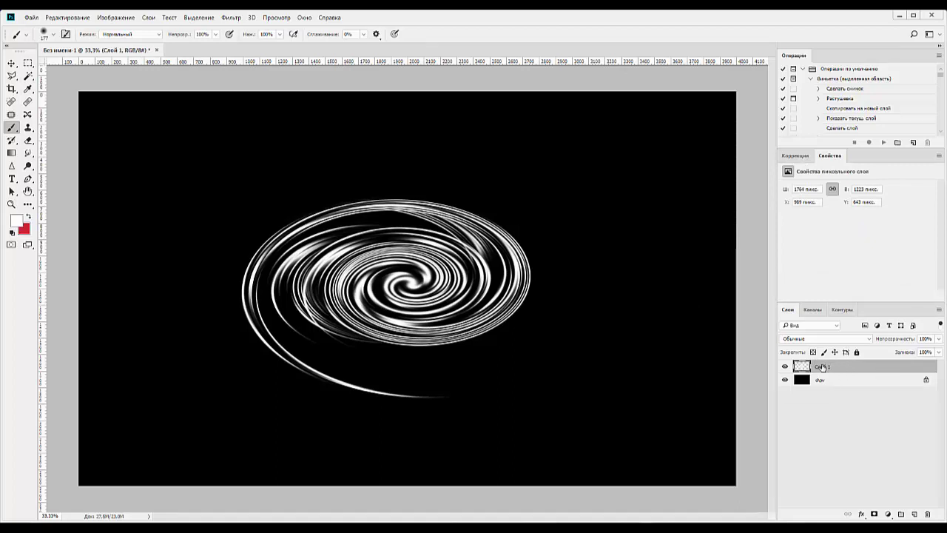
pyautogui.hotkey('ctrl', 't')
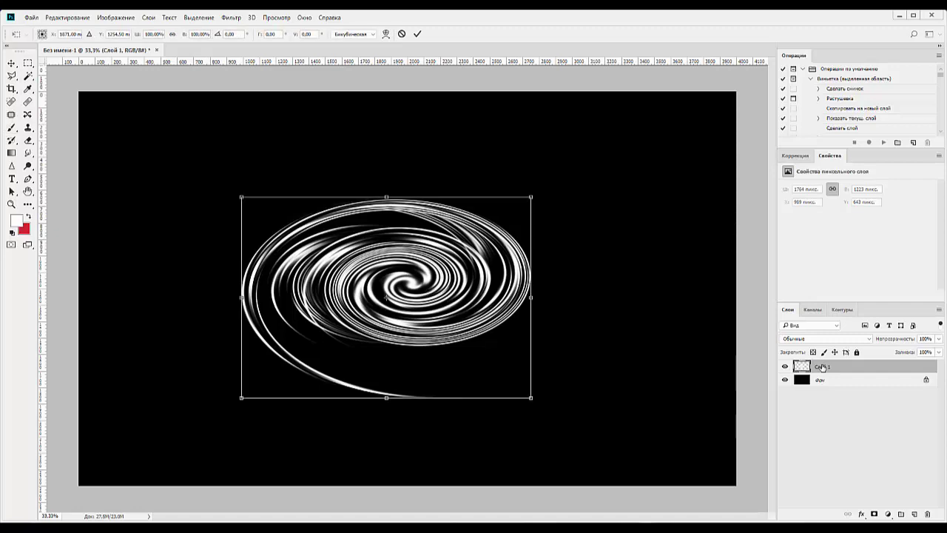
pyautogui.moveTo(600, 209); pyautogui.dragTo(332, 120)
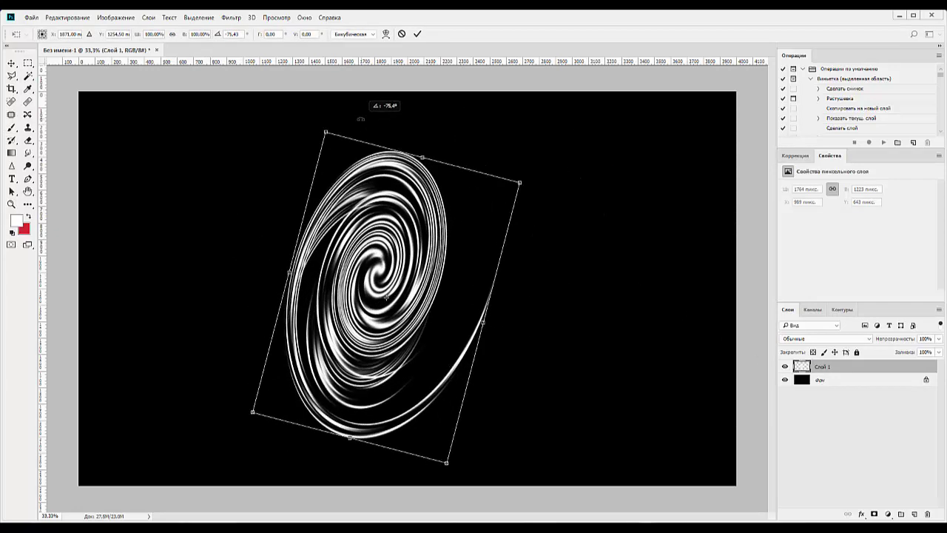
pyautogui.moveTo(338, 265); pyautogui.dragTo(342, 248)
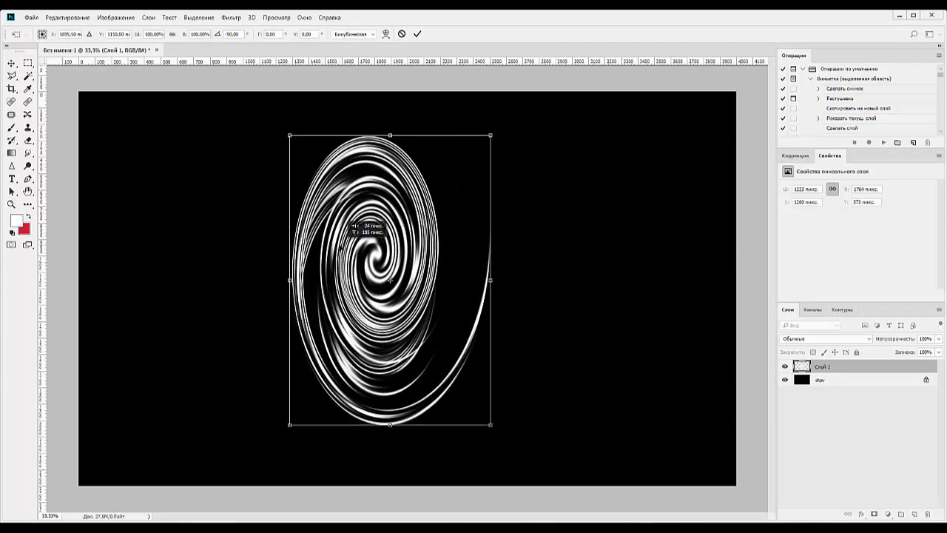
pyautogui.press('b')
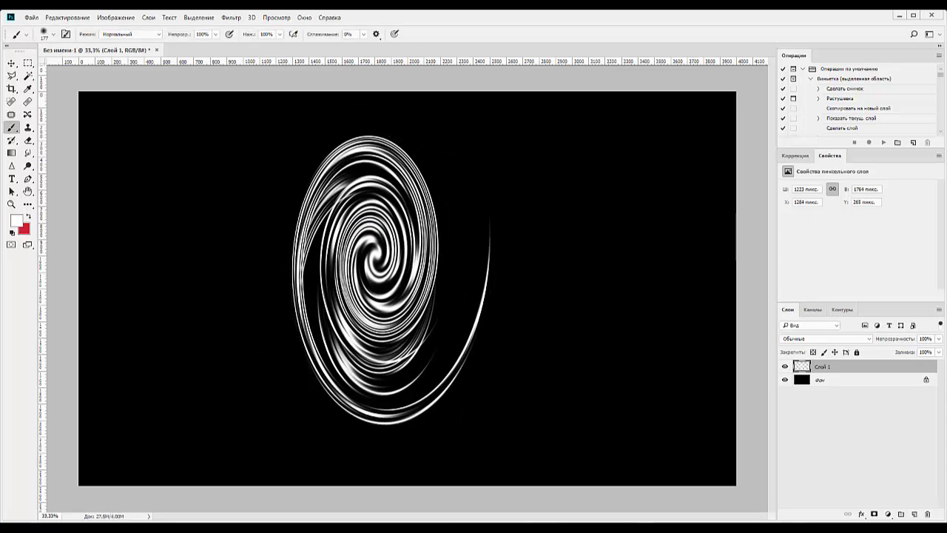
pyautogui.hotkey('ctrl', 'z')
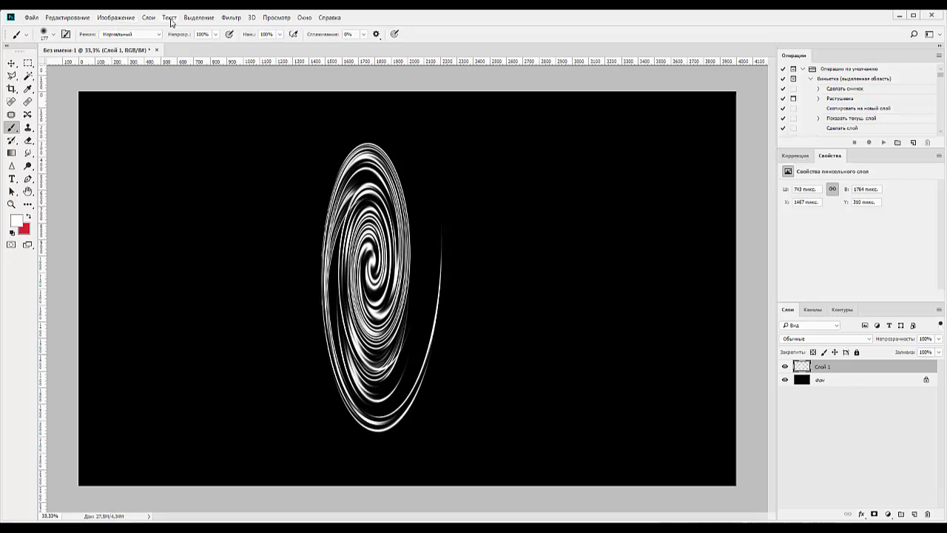
# - Apply a Motion Blur of about 250 px to the narrow swirl
pyautogui.click(225, 19)
pyautogui.moveTo(242, 164)
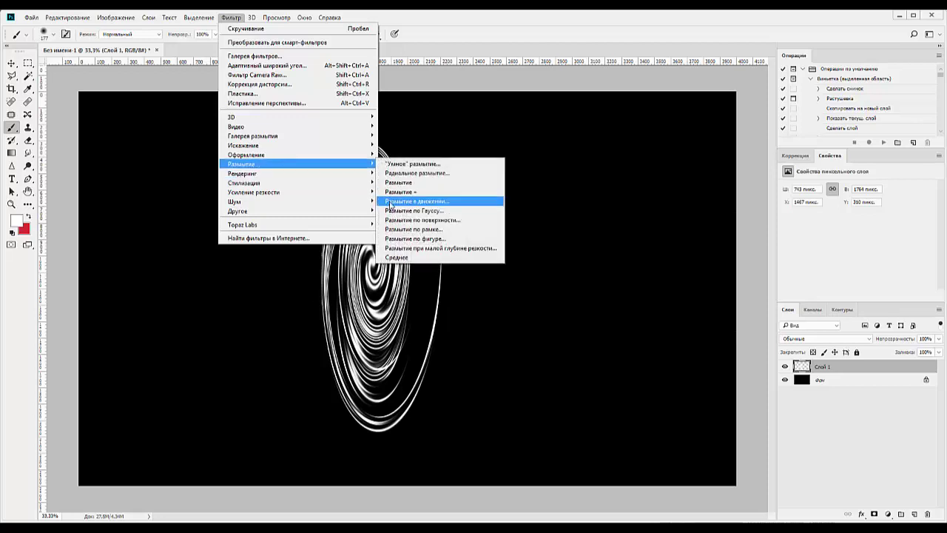
pyautogui.click(390, 205)
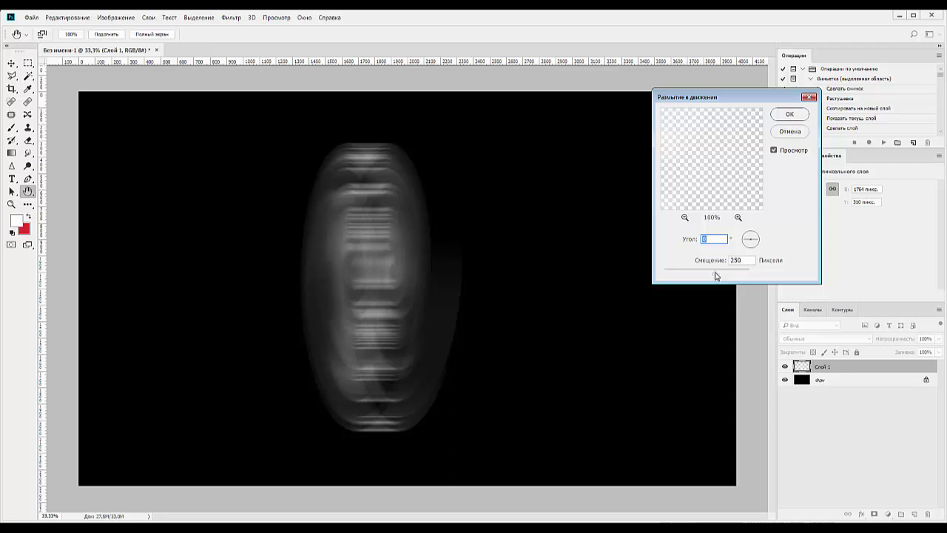
pyautogui.moveTo(715, 276); pyautogui.dragTo(715, 276)
pyautogui.click(789, 115)
pyautogui.press('b')
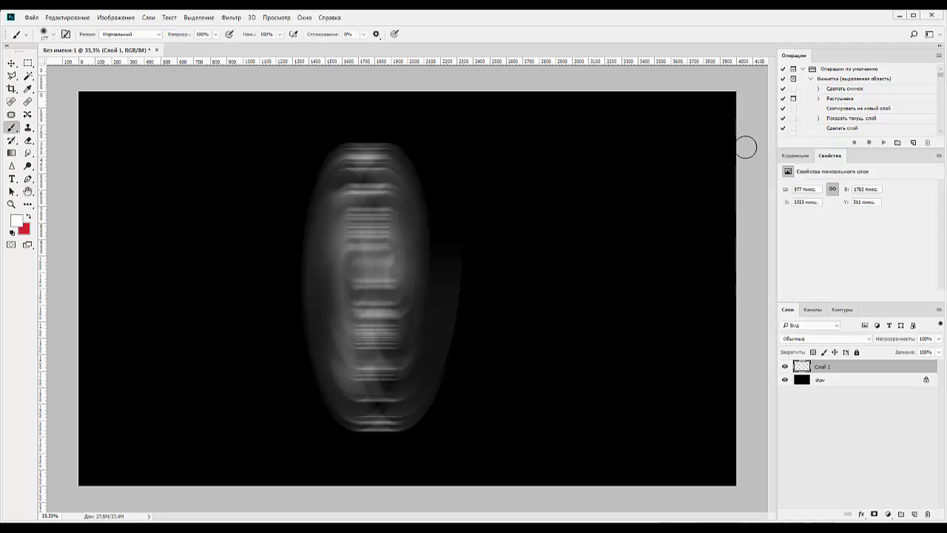
# - Apply a Twirl at the far-left opposite angle to open a wide spiral
pyautogui.click(230, 18)
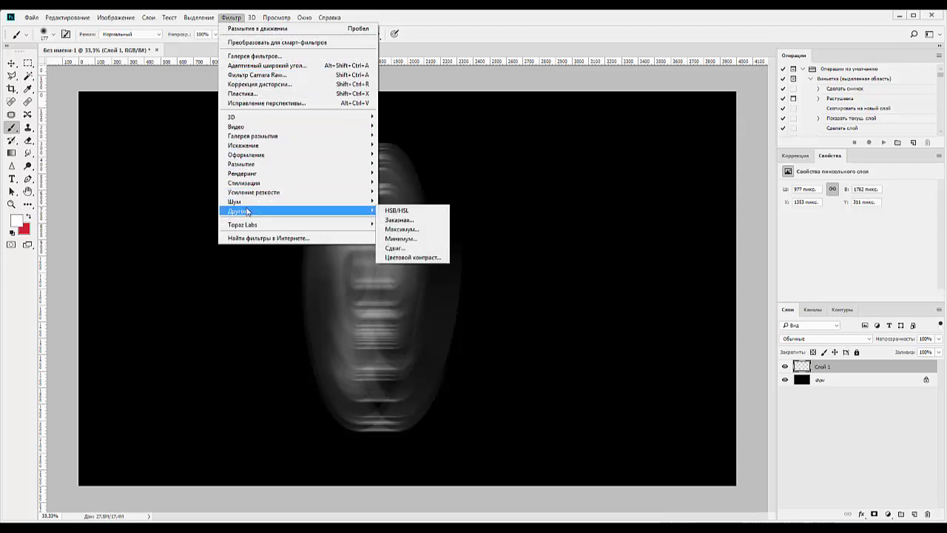
pyautogui.moveTo(243, 145)
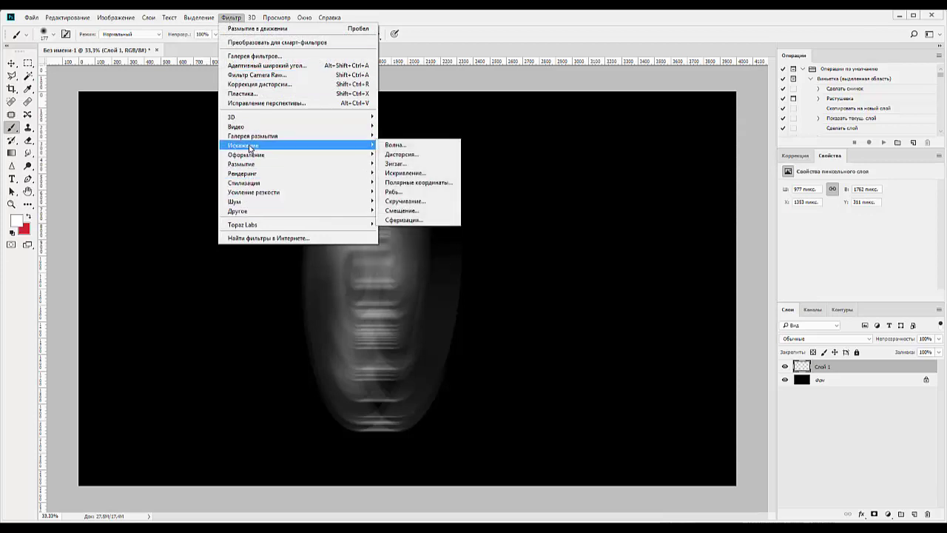
pyautogui.click(415, 201)
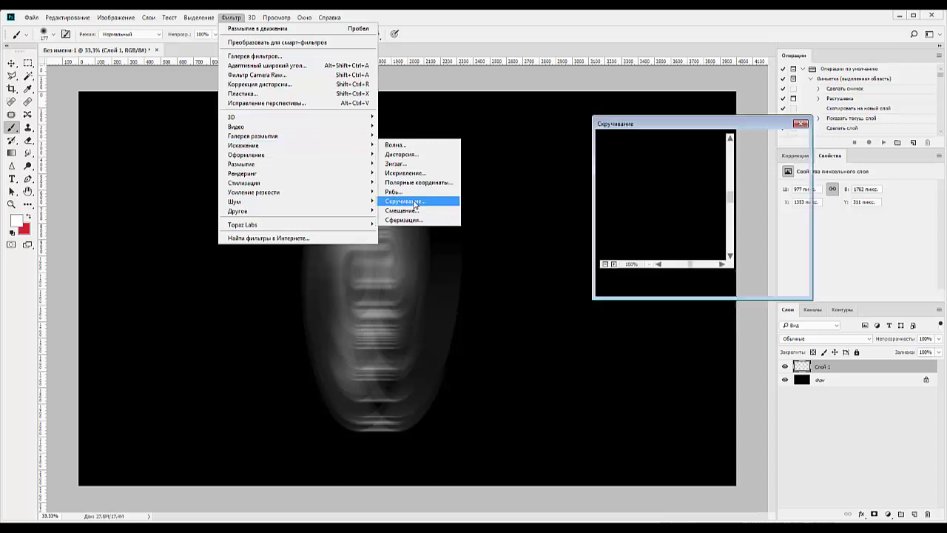
pyautogui.moveTo(728, 288); pyautogui.dragTo(592, 294)
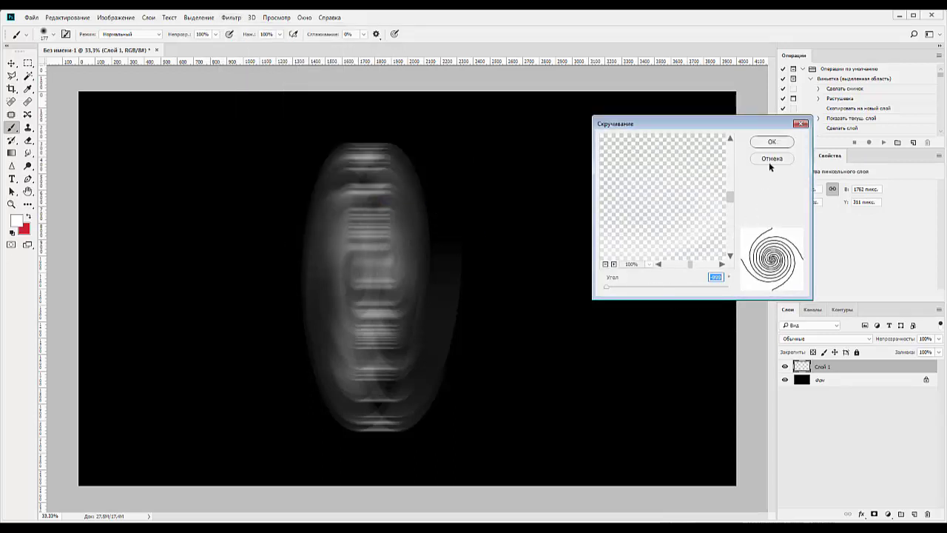
pyautogui.click(773, 142)
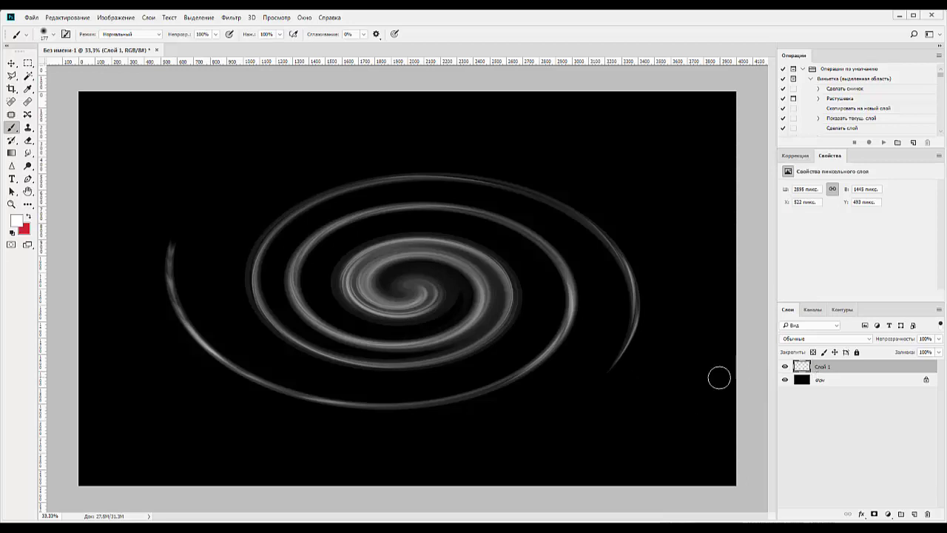
# - Pull the spiral's top corners inward and widen its base in perspective
pyautogui.hotkey('ctrl', 't')
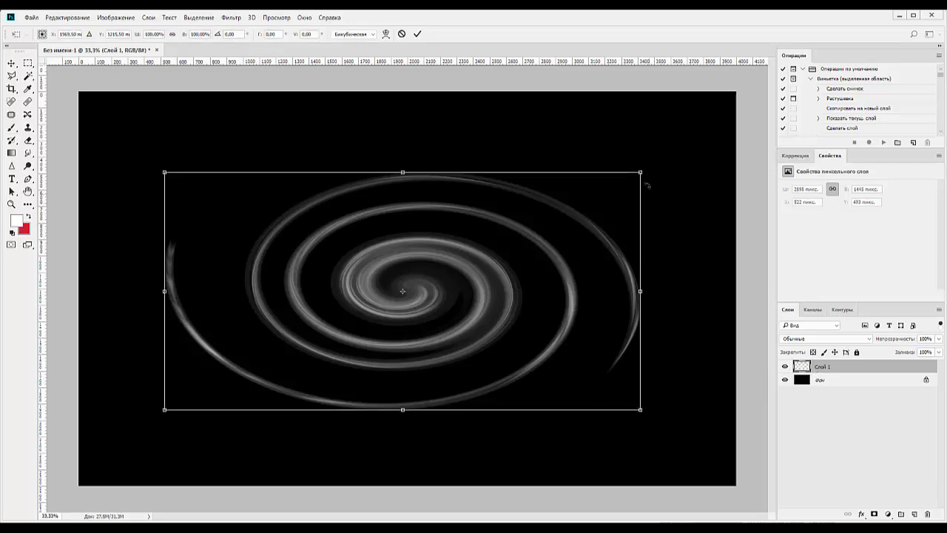
pyautogui.moveTo(641, 173); pyautogui.dragTo(529, 191)
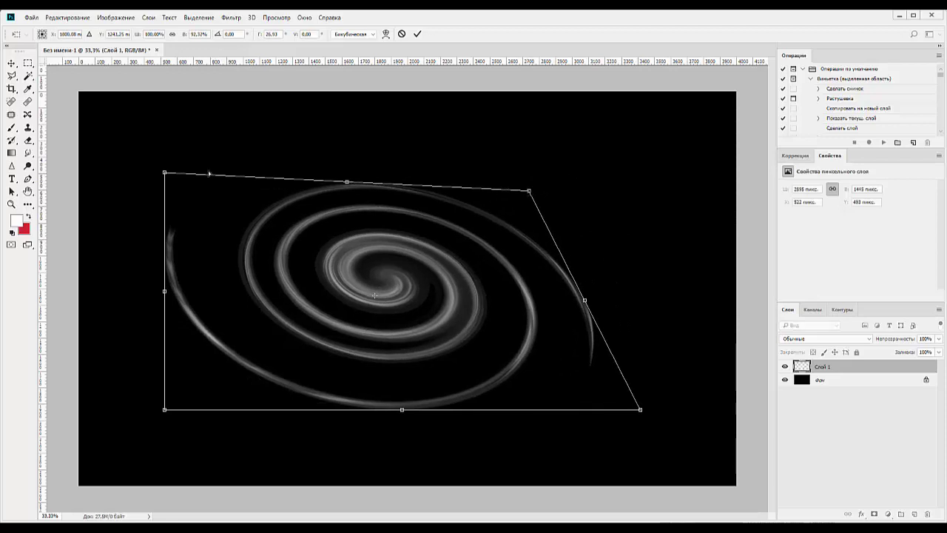
pyautogui.moveTo(164, 173); pyautogui.dragTo(265, 195)
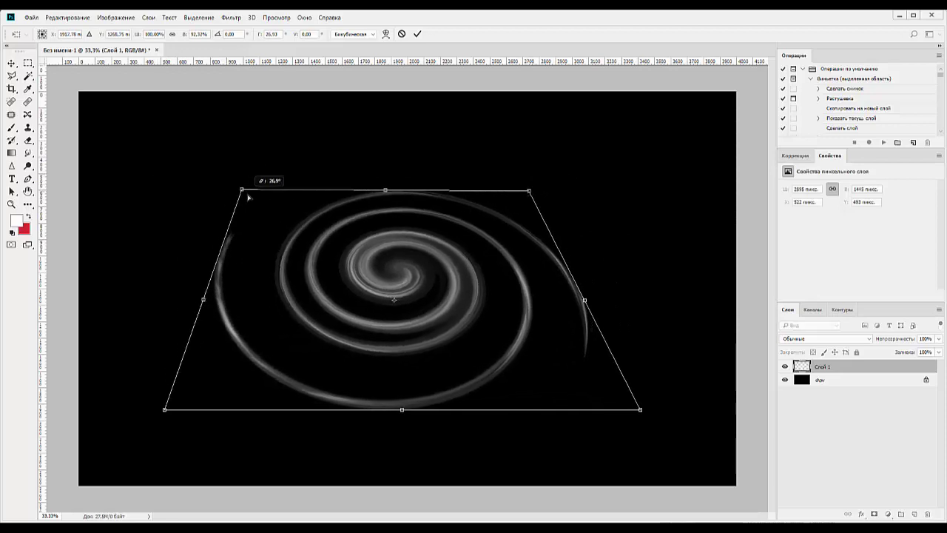
pyautogui.moveTo(533, 196); pyautogui.dragTo(504, 198)
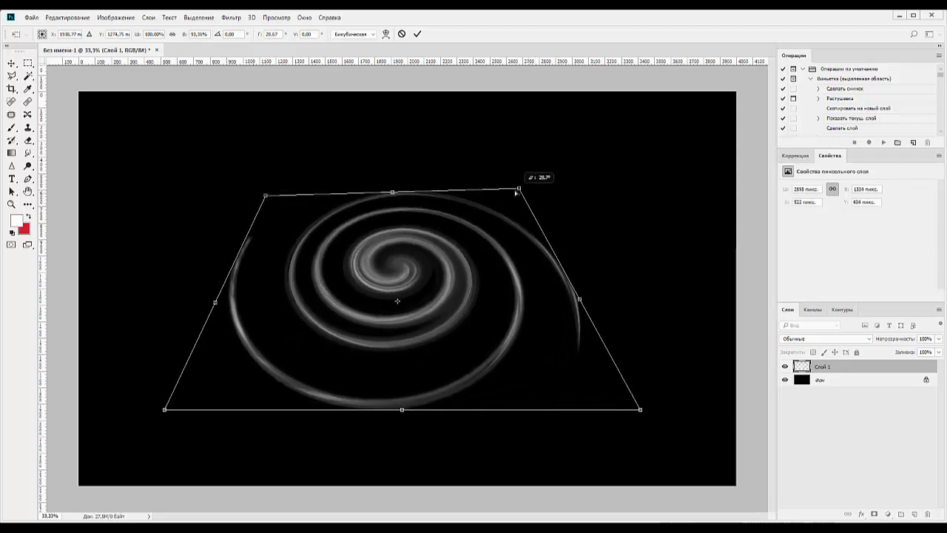
pyautogui.rightClick(394, 295)
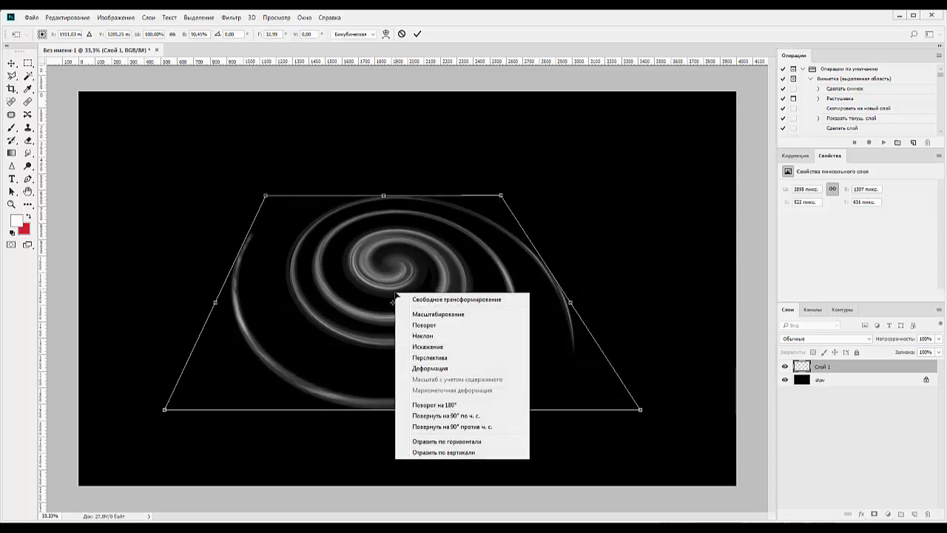
pyautogui.click(434, 358)
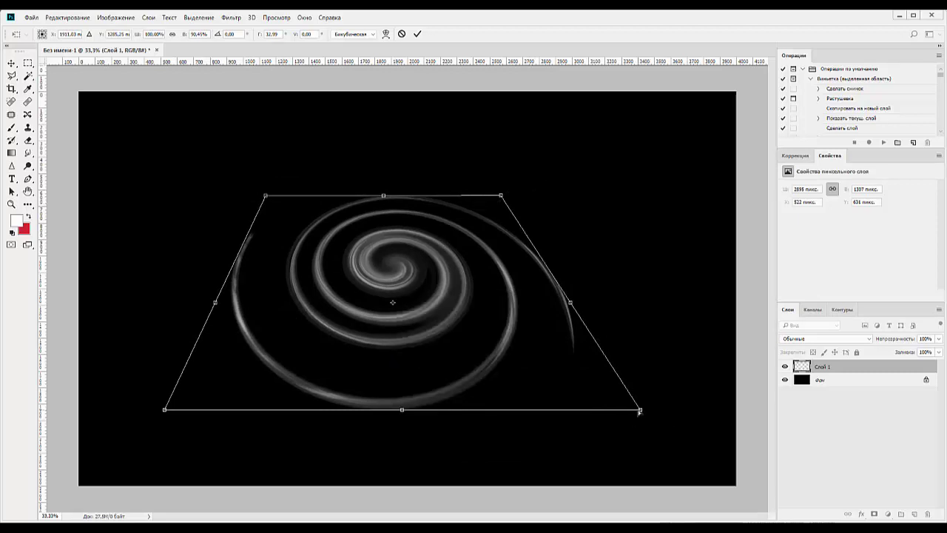
pyautogui.moveTo(640, 409); pyautogui.dragTo(695, 358)
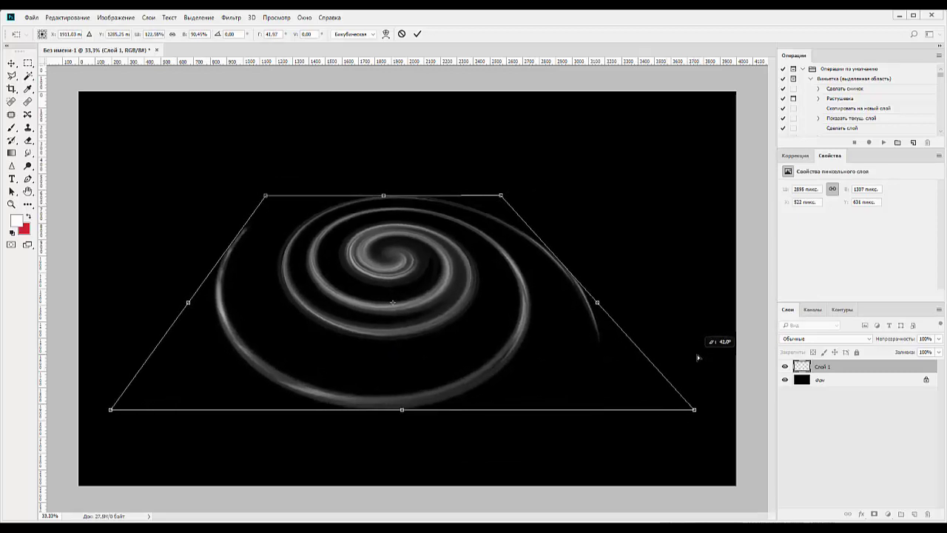
# - Flatten the spiral vertically into a disc, tilt it about -22°, and apply the transform
pyautogui.rightClick(422, 302)
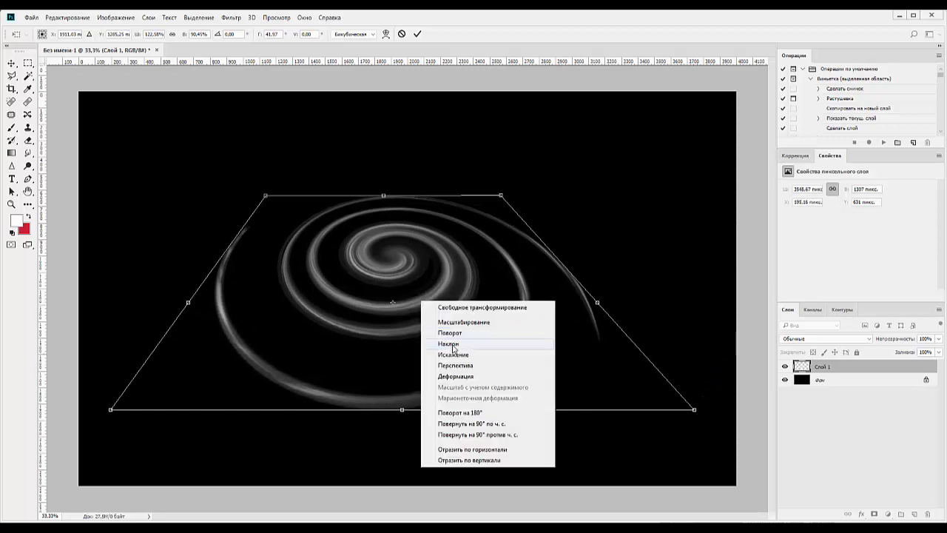
pyautogui.click(459, 309)
pyautogui.moveTo(402, 411)
pyautogui.mouseDown()
pyautogui.moveTo(392, 270)
pyautogui.moveTo(393, 311)
pyautogui.moveTo(408, 327)
pyautogui.moveTo(412, 275)
pyautogui.mouseUp()
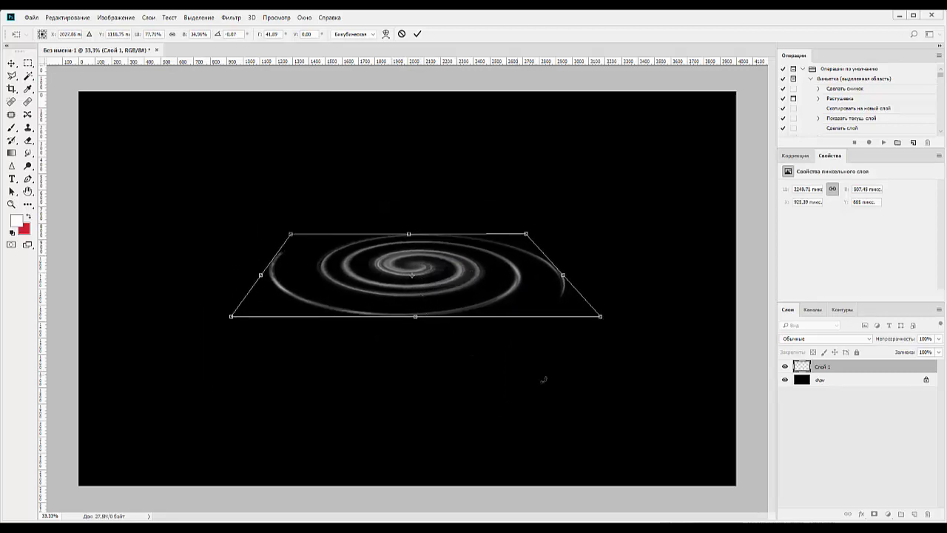
pyautogui.moveTo(544, 379); pyautogui.dragTo(575, 314)
pyautogui.press('Return')
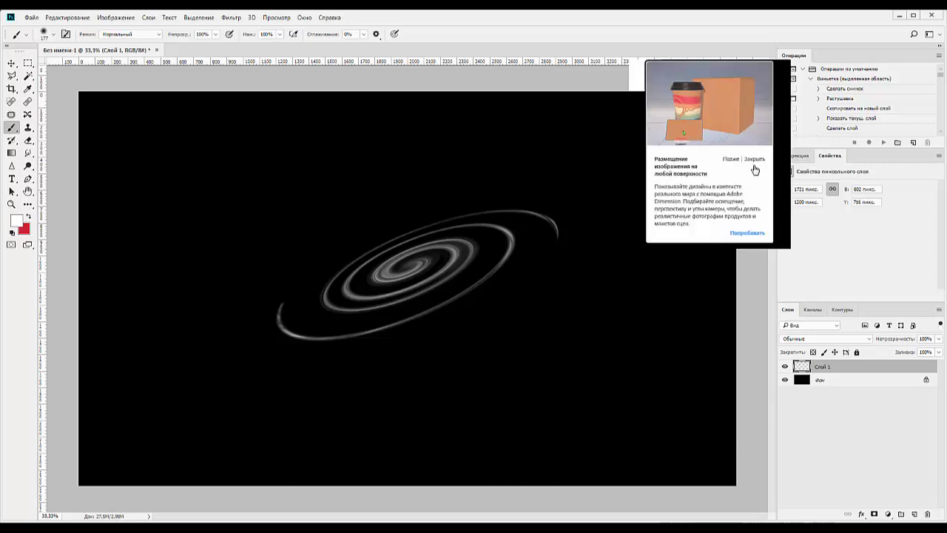
# - Dismiss the popup, duplicate Слой 1, and nudge the copy slightly off the original
pyautogui.click(755, 160)
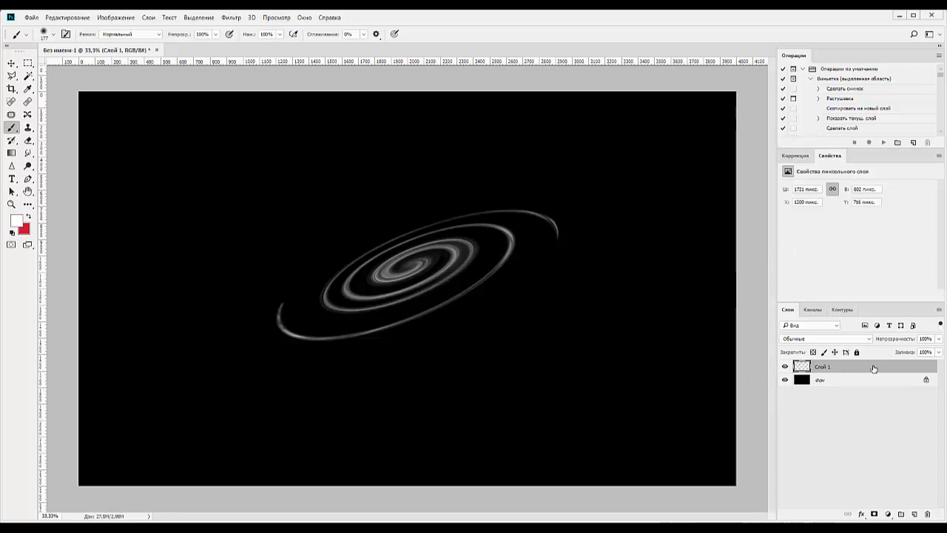
pyautogui.moveTo(873, 368); pyautogui.dragTo(915, 514)
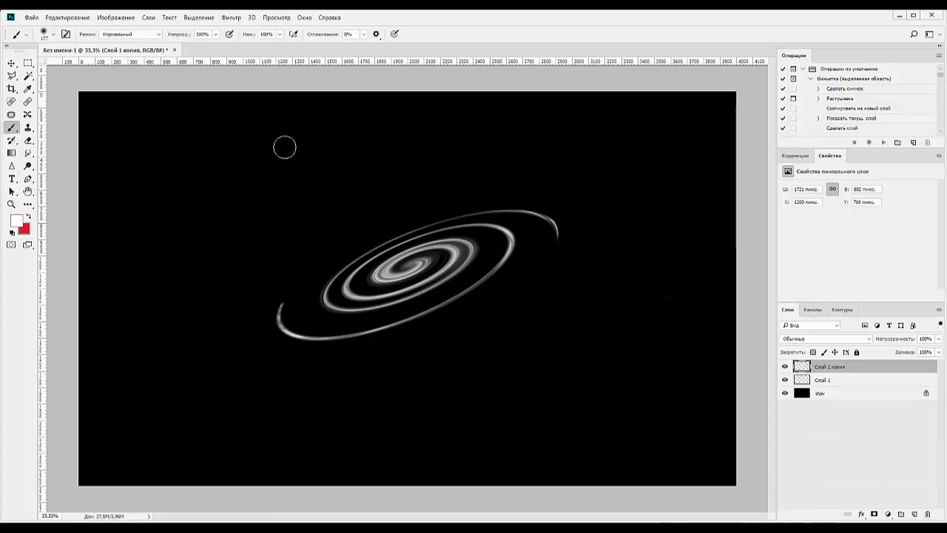
pyautogui.click(11, 63)
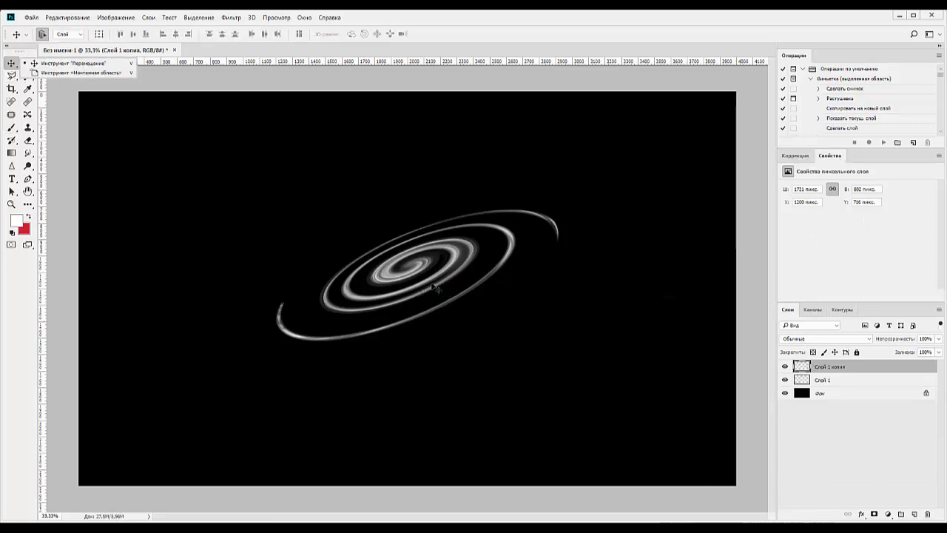
pyautogui.moveTo(431, 287)
pyautogui.mouseDown()
pyautogui.moveTo(435, 295)
pyautogui.moveTo(445, 285)
pyautogui.mouseUp()
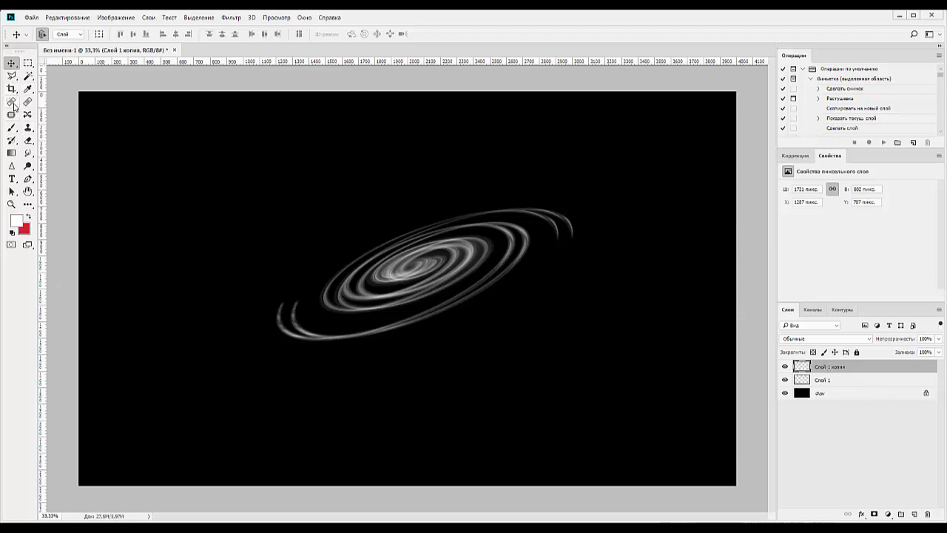
pyautogui.click(11, 127)
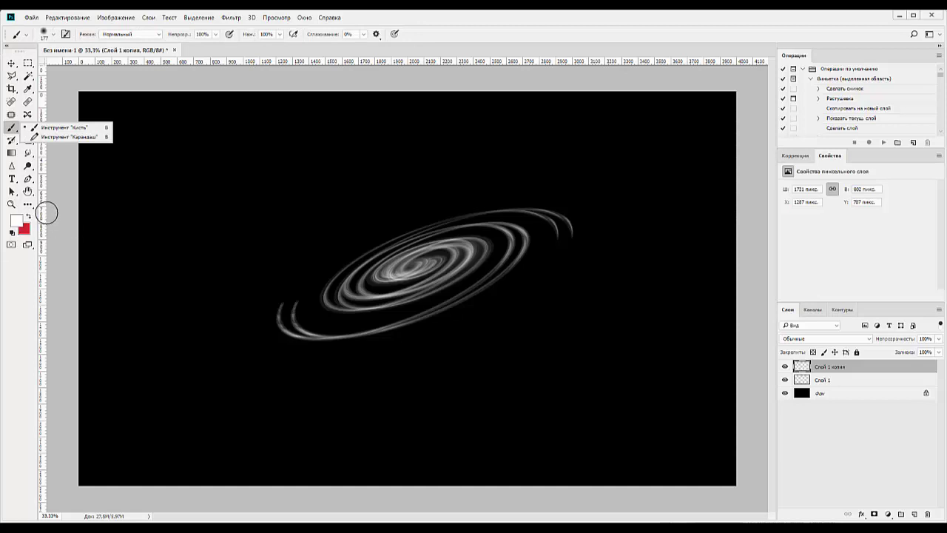
# - Mask Слой 1 копия in black over its outer left curls, bright centre and upper-right arm tip
pyautogui.click(875, 514)
pyautogui.press('d')
pyautogui.press('x')
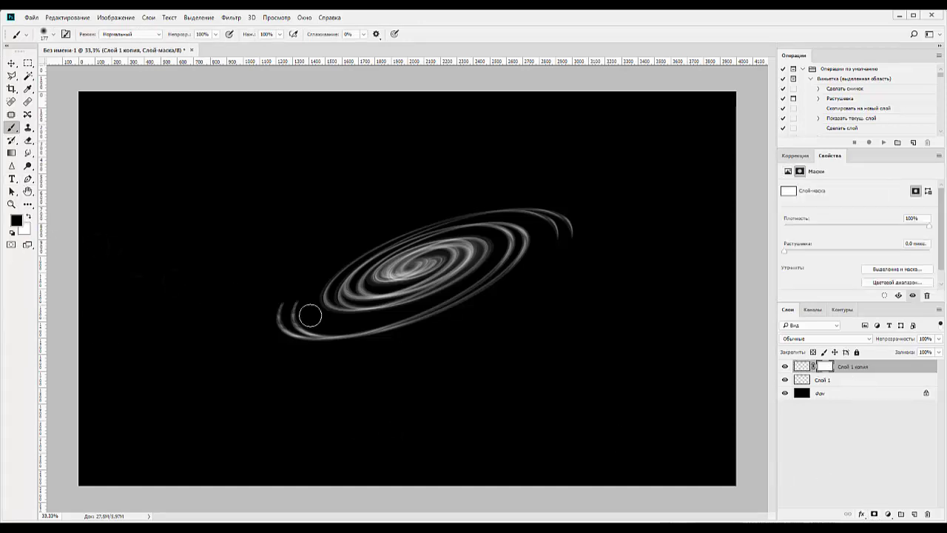
pyautogui.moveTo(310, 315); pyautogui.dragTo(279, 307)
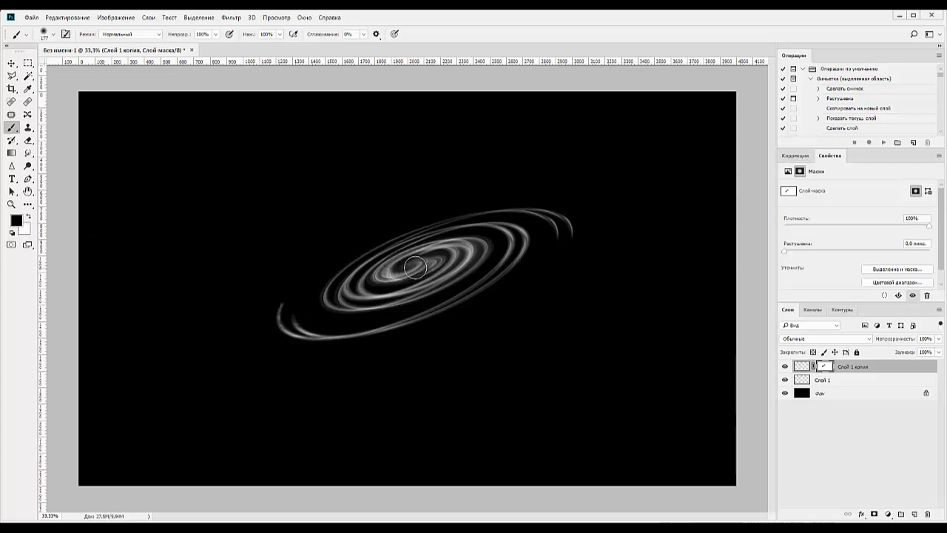
pyautogui.moveTo(415, 267); pyautogui.dragTo(428, 264)
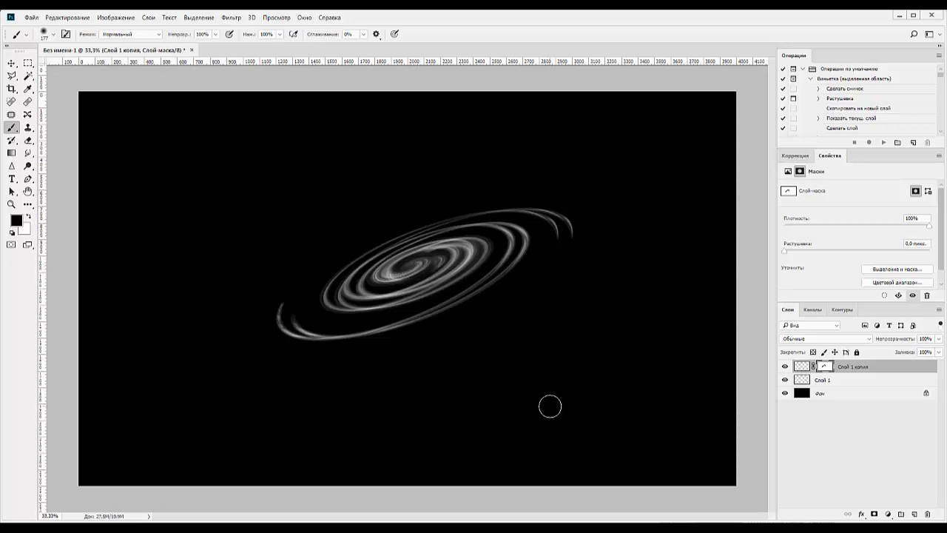
pyautogui.moveTo(558, 258)
pyautogui.mouseDown()
pyautogui.moveTo(543, 223)
pyautogui.moveTo(562, 245)
pyautogui.moveTo(560, 229)
pyautogui.moveTo(571, 228)
pyautogui.moveTo(560, 205)
pyautogui.mouseUp()
pyautogui.click(859, 370)
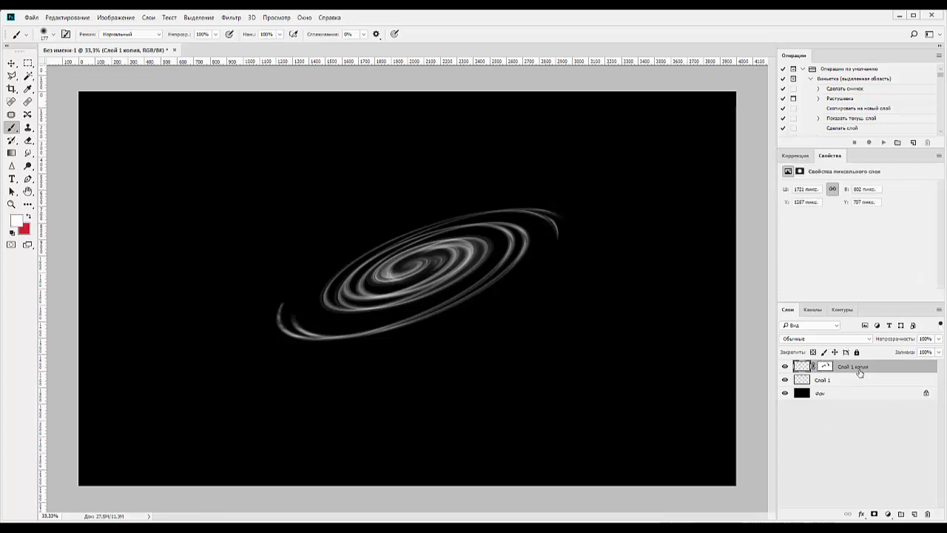
# - Merge the masked copy into Слой 1 and skew its top-right corner down and left
pyautogui.hotkey('ctrl', 't')
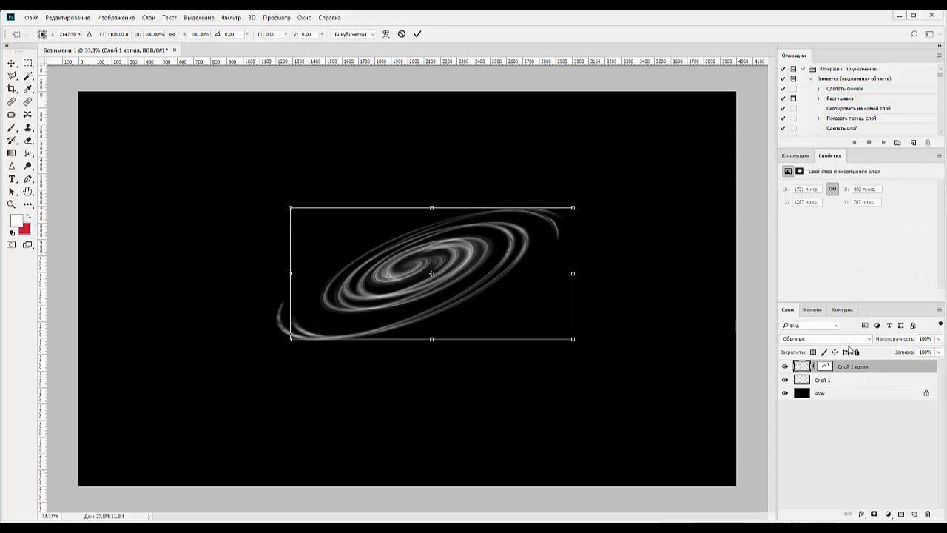
pyautogui.press('Return')
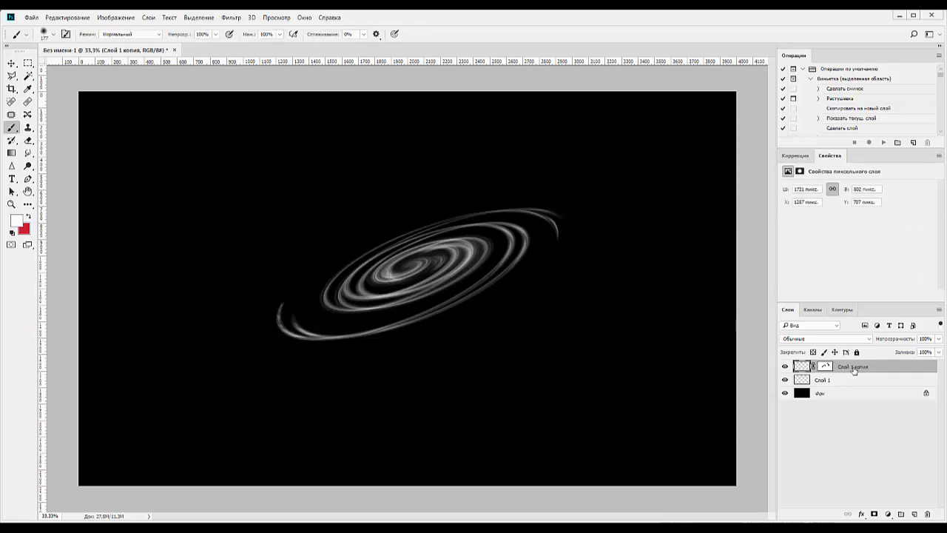
pyautogui.hotkey('ctrl', 'e')
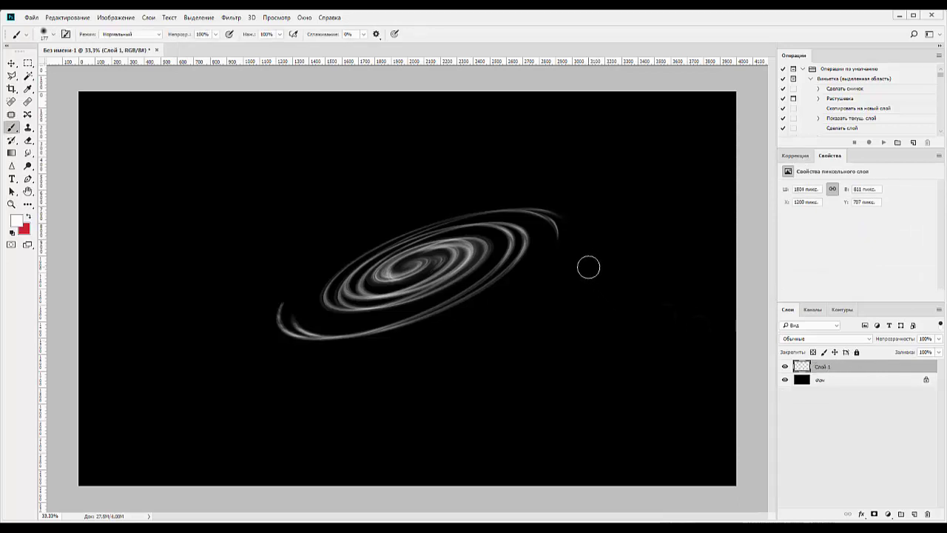
pyautogui.hotkey('ctrl', 't')
pyautogui.moveTo(573, 210)
pyautogui.mouseDown()
pyautogui.moveTo(549, 232)
pyautogui.moveTo(560, 220)
pyautogui.mouseUp()
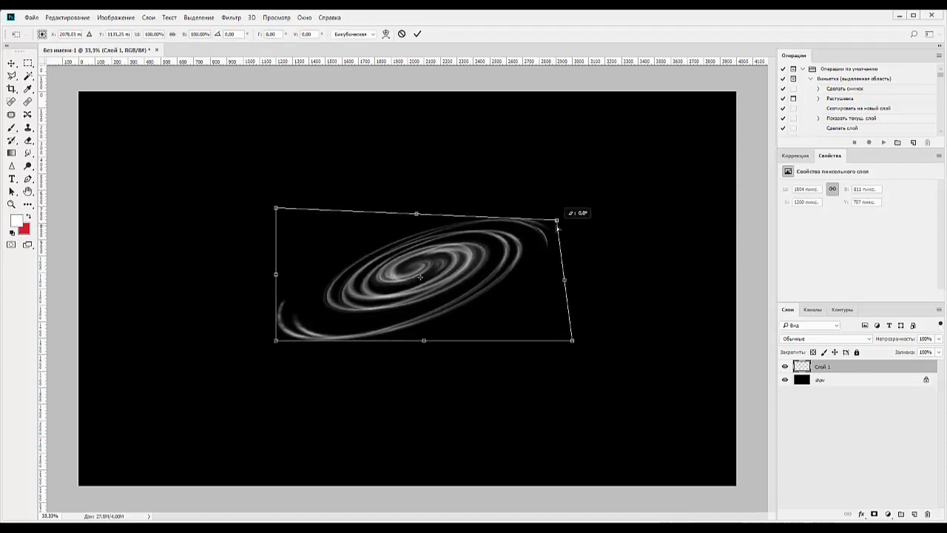
pyautogui.press('Return')
pyautogui.press('b')
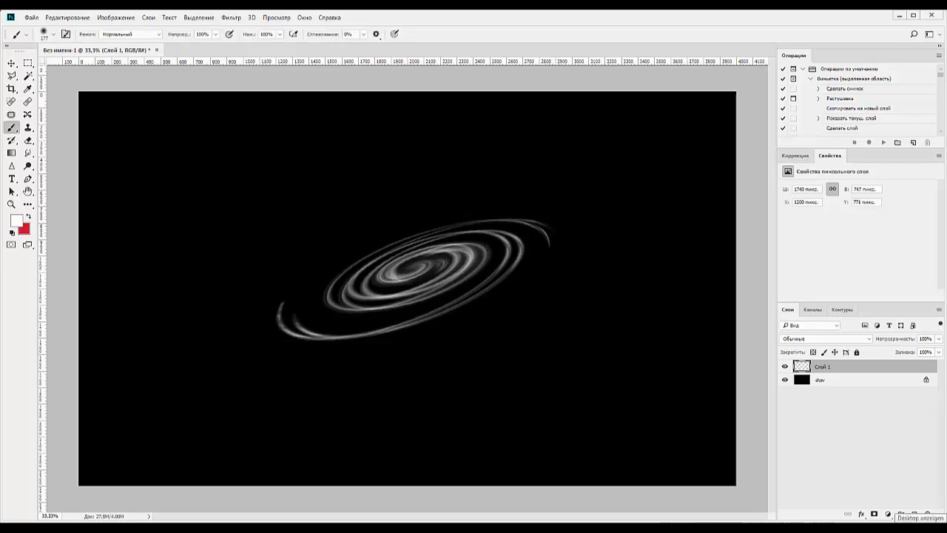
# - Enlarge the galaxy to about 3149 × 1352 px and shift it toward the upper left
pyautogui.hotkey('ctrl', 't')
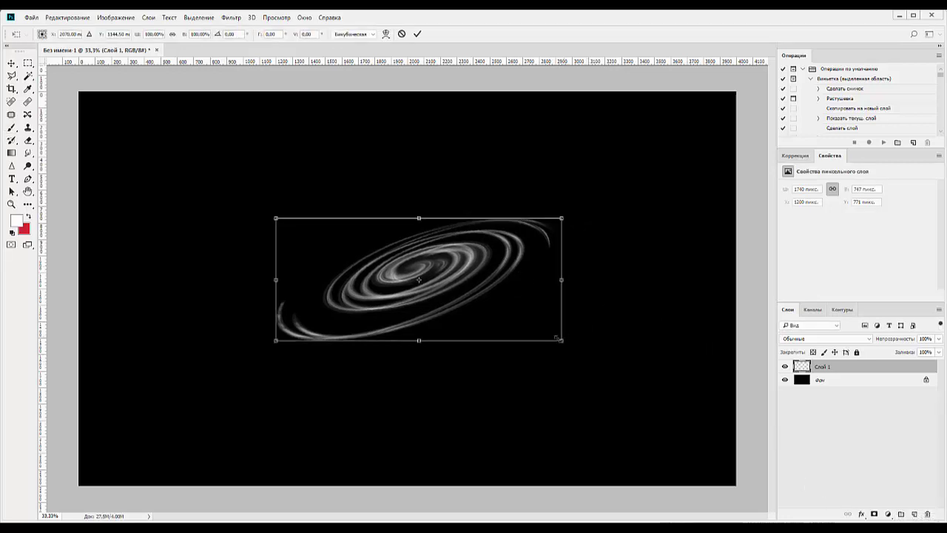
pyautogui.moveTo(558, 339); pyautogui.dragTo(768, 439)
pyautogui.moveTo(561, 342); pyautogui.dragTo(463, 281)
pyautogui.press('Return')
pyautogui.press('b')
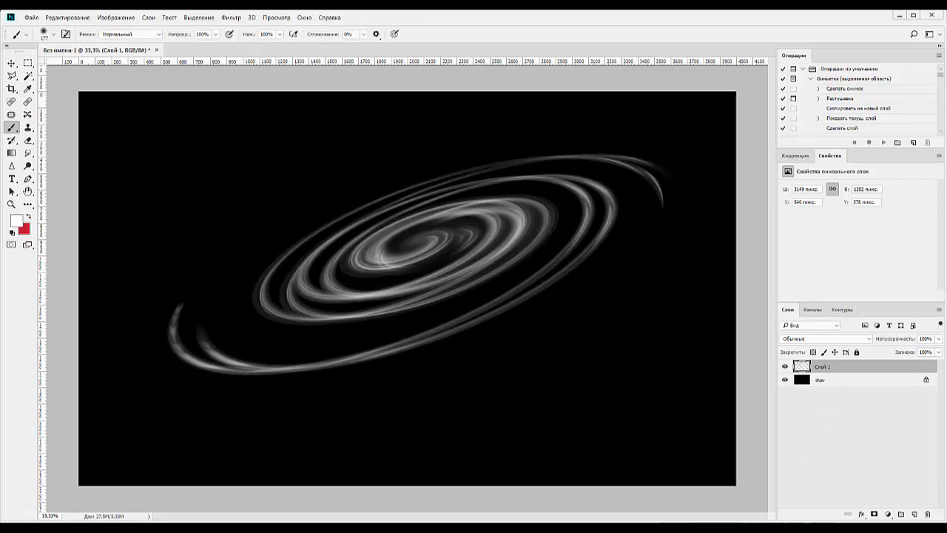
# - Duplicate Слой 1 as Слой 1 копия to brighten the arms, then select the lower Слой 1
pyautogui.click(917, 526)
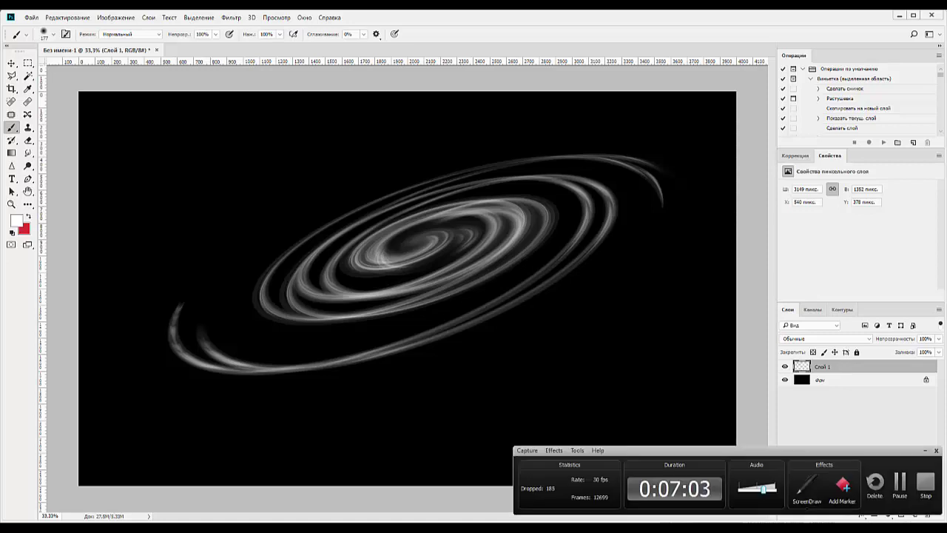
pyautogui.click(924, 483)
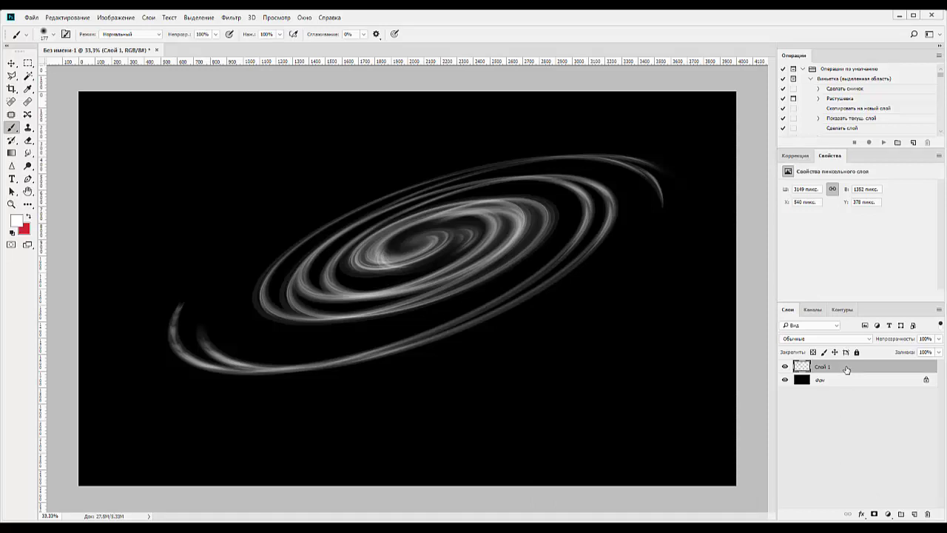
pyautogui.moveTo(845, 367); pyautogui.dragTo(914, 512)
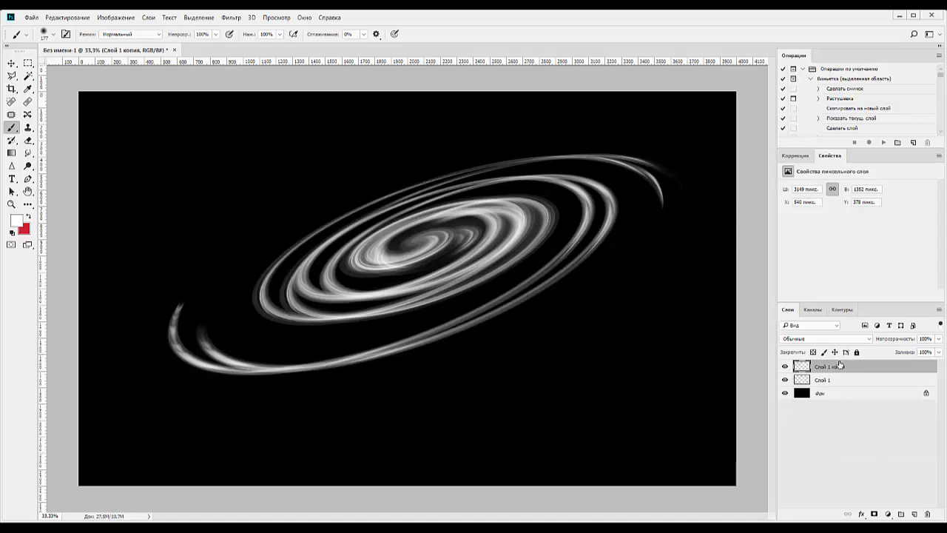
pyautogui.hotkey('ctrl', 'e')
pyautogui.moveTo(839, 367); pyautogui.dragTo(912, 515)
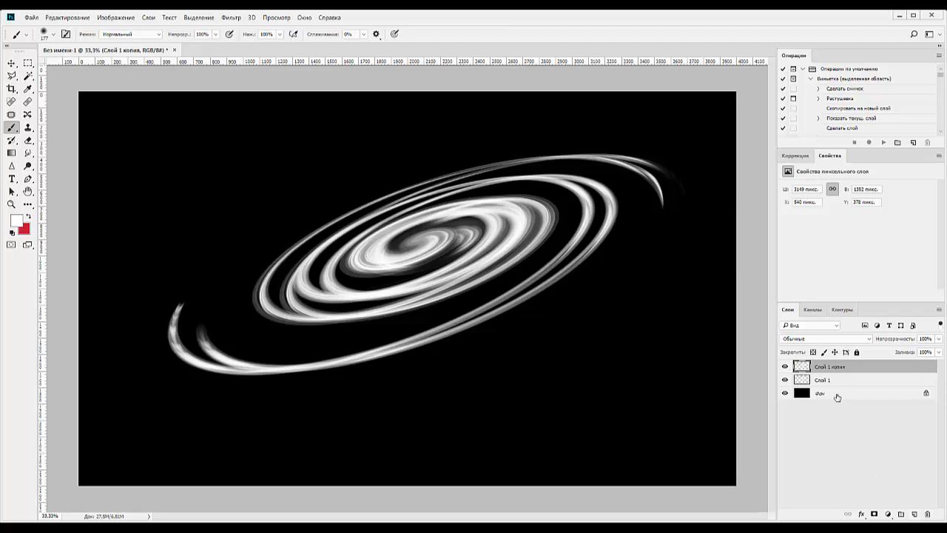
pyautogui.click(832, 381)
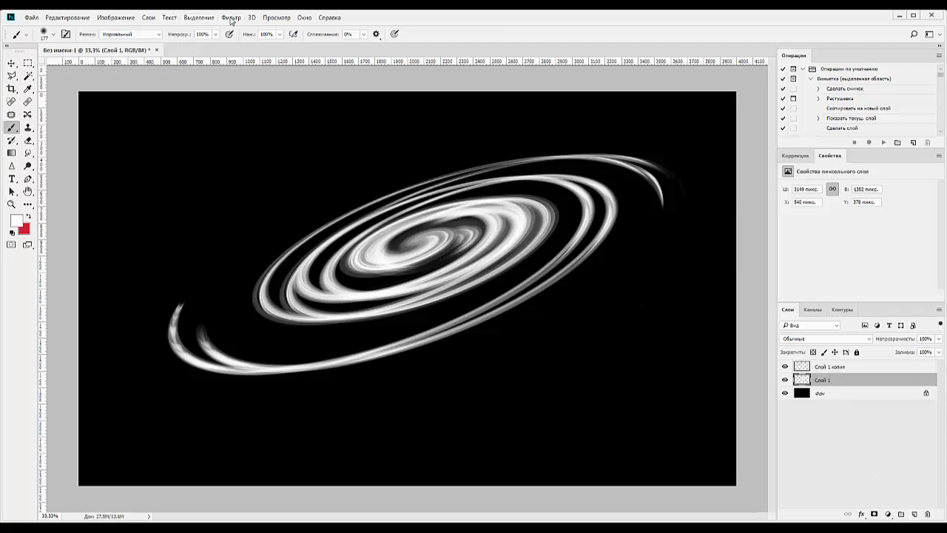
pyautogui.click(231, 18)
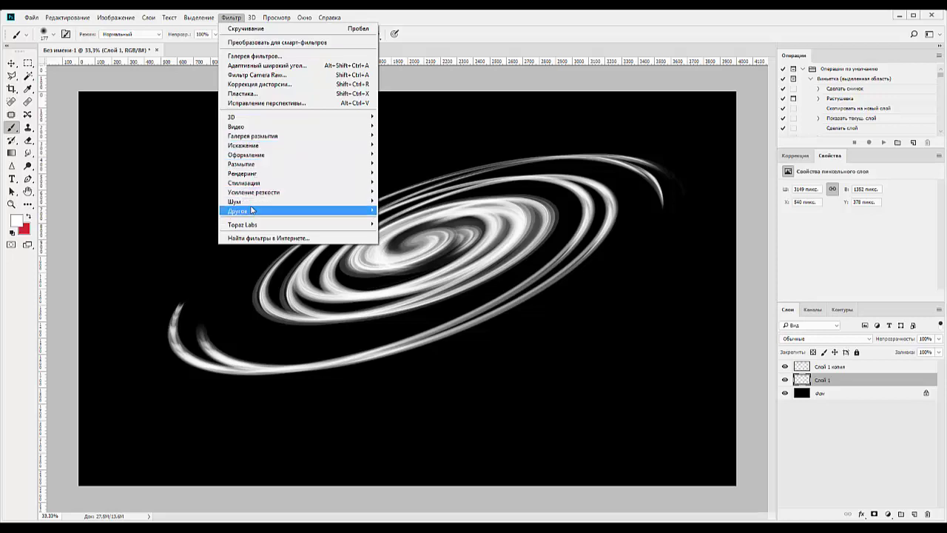
pyautogui.moveTo(244, 163)
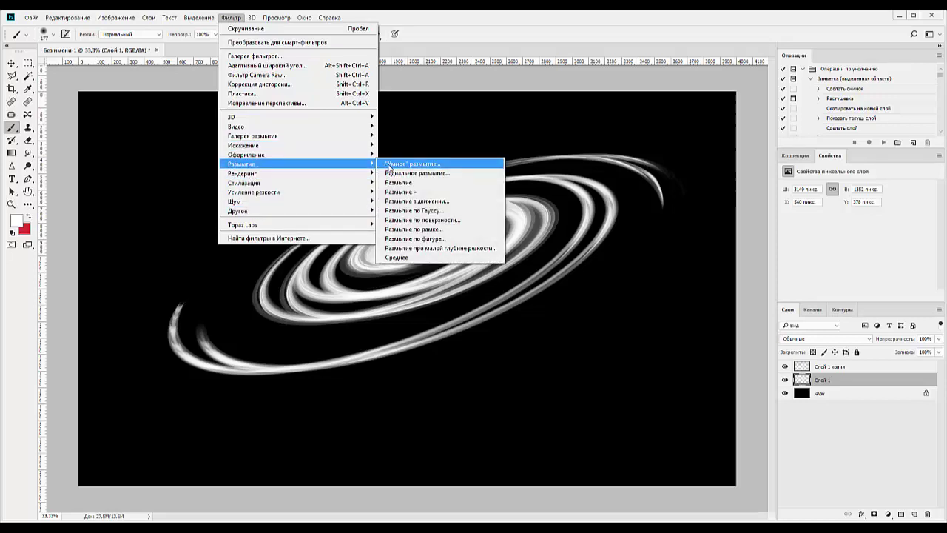
# - Apply a 23.5 px Gaussian Blur to Слой 1 and hide Слой 1 копия
pyautogui.click(414, 210)
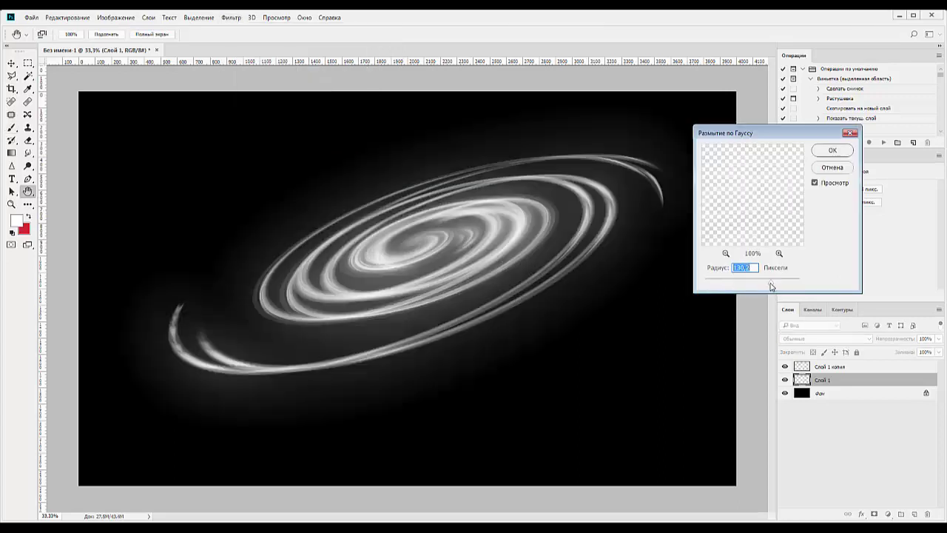
pyautogui.moveTo(772, 286); pyautogui.dragTo(740, 286)
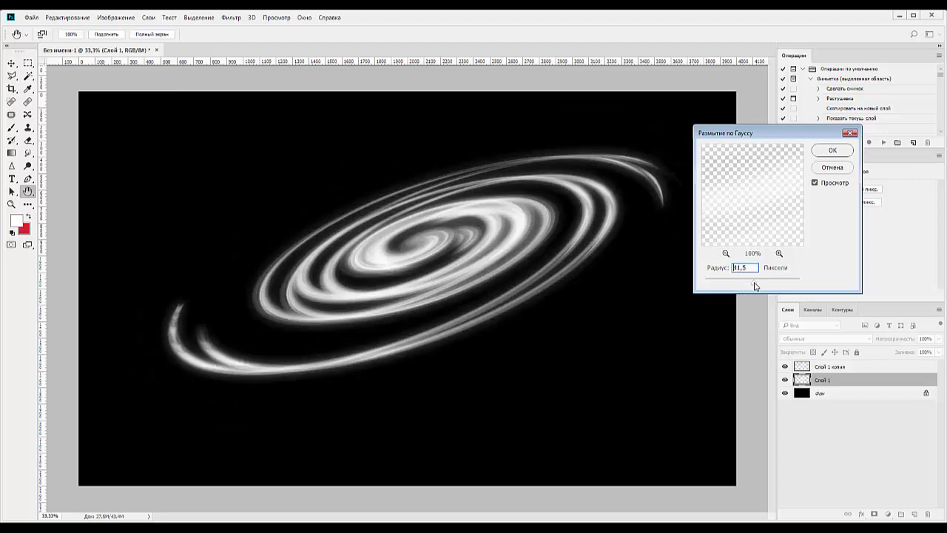
pyautogui.moveTo(754, 286); pyautogui.dragTo(755, 286)
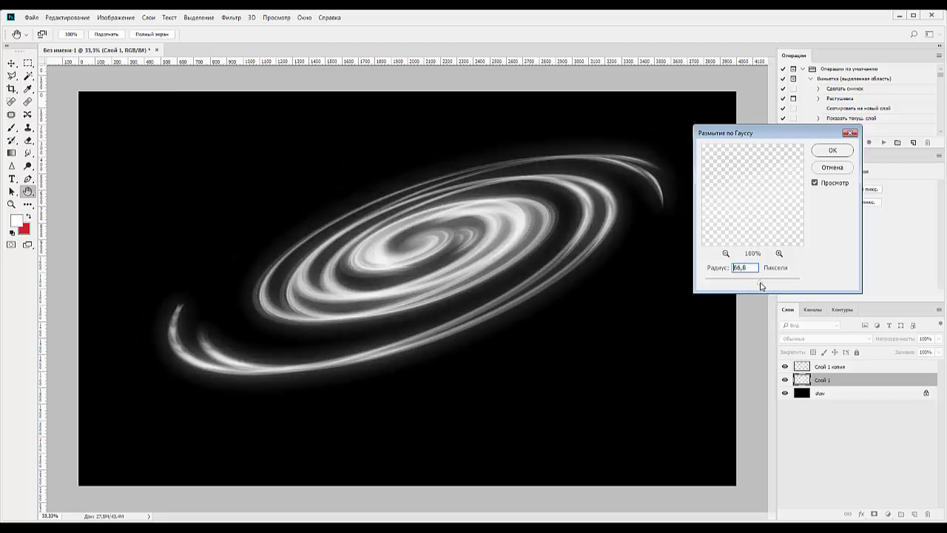
pyautogui.click(761, 287)
pyautogui.click(747, 285)
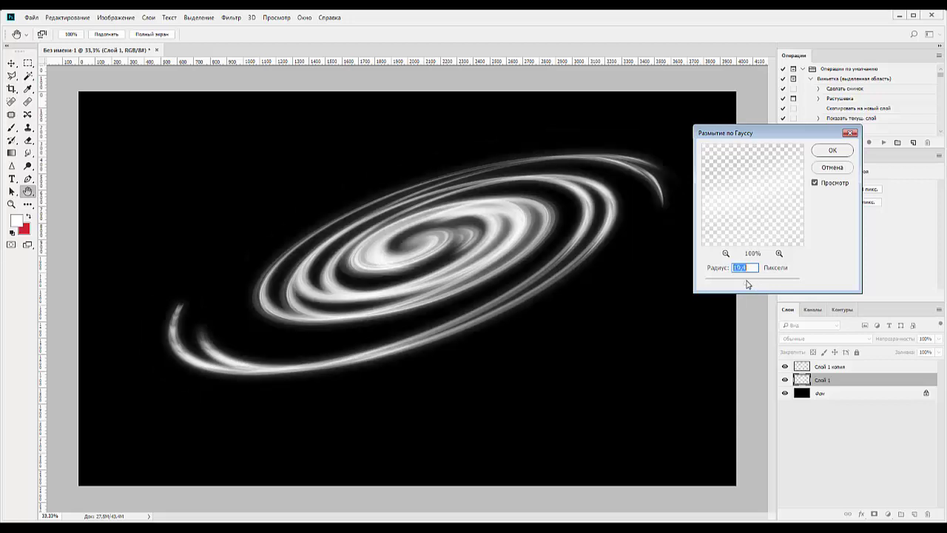
pyautogui.click(813, 151)
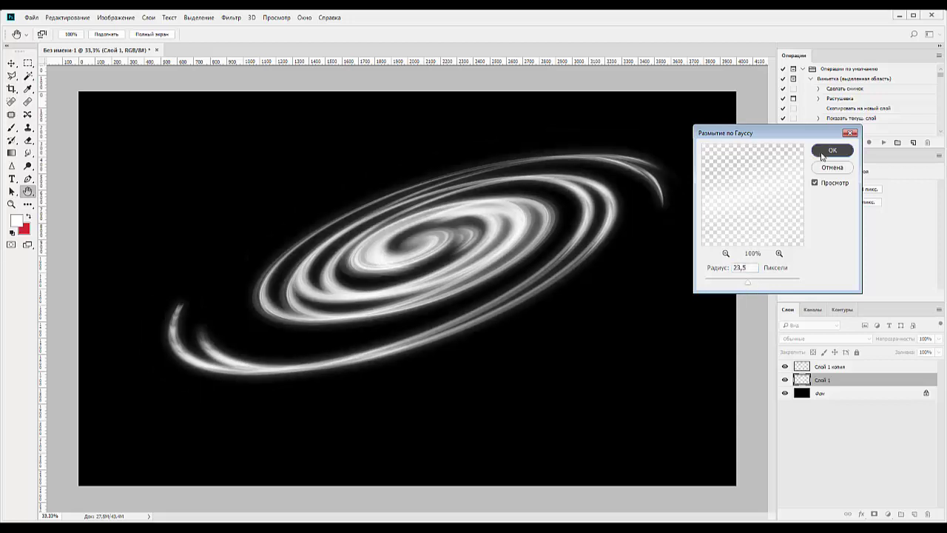
pyautogui.click(784, 367)
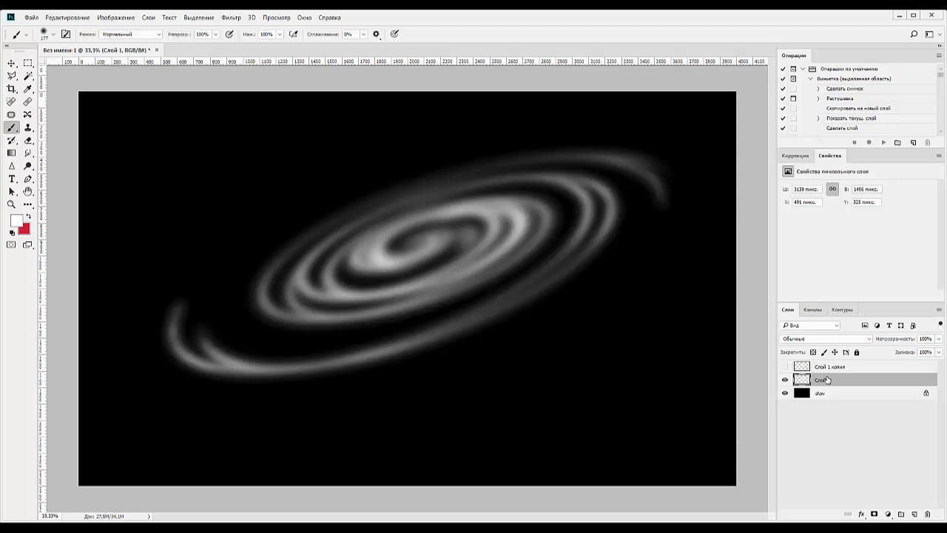
# - Show Слой 1 копия again and lower its opacity to 71%
pyautogui.click(785, 367)
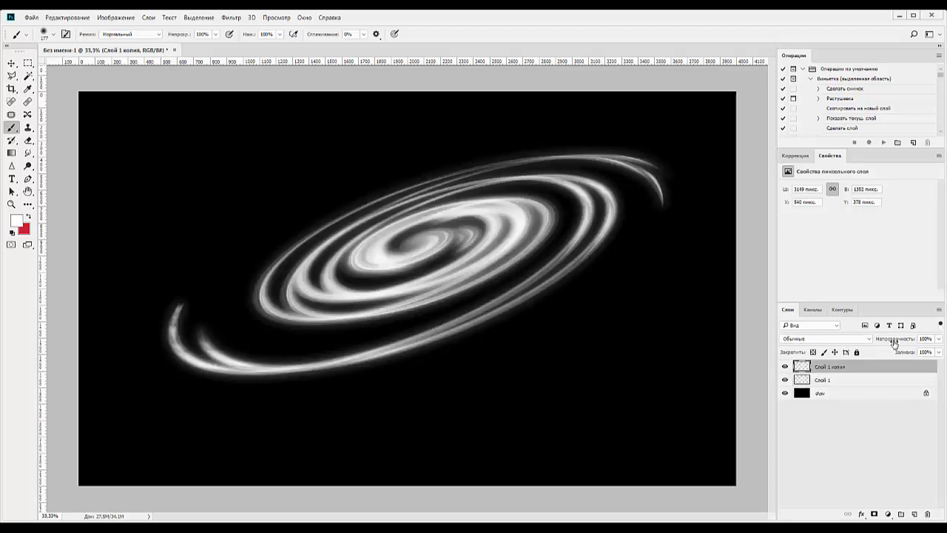
pyautogui.moveTo(879, 342); pyautogui.dragTo(878, 343)
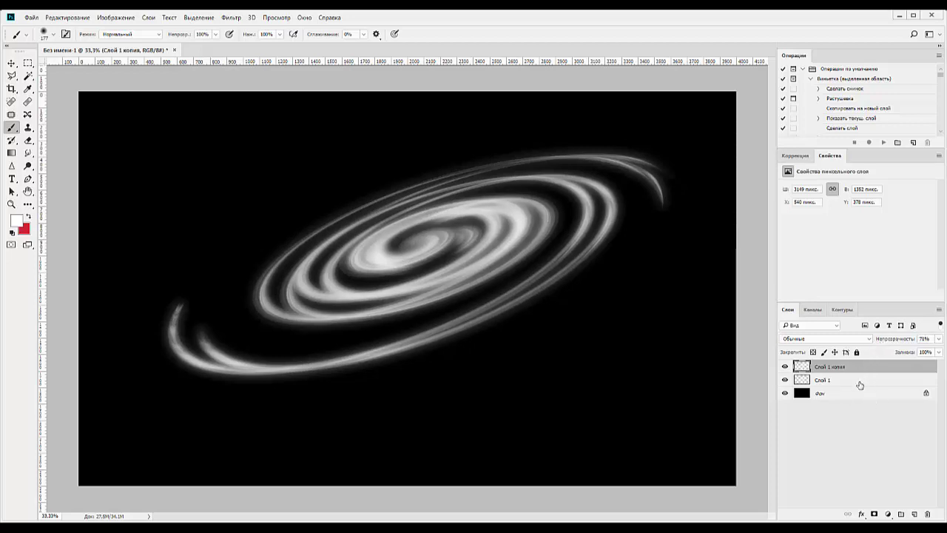
pyautogui.keyDown('shift'); pyautogui.click(859, 380); pyautogui.keyUp('shift')
pyautogui.hotkey('ctrl', 'e')
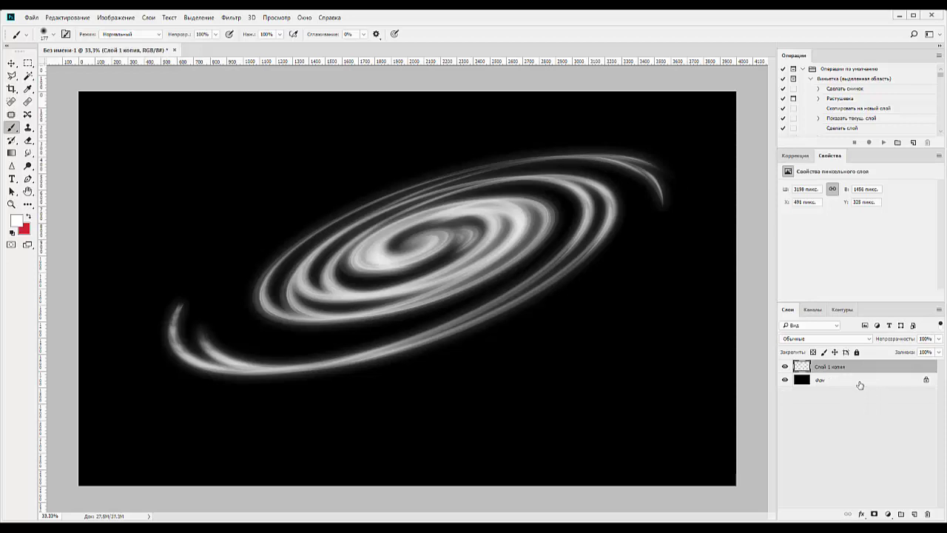
pyautogui.hotkey('ctrl', 'z')
pyautogui.click(844, 367)
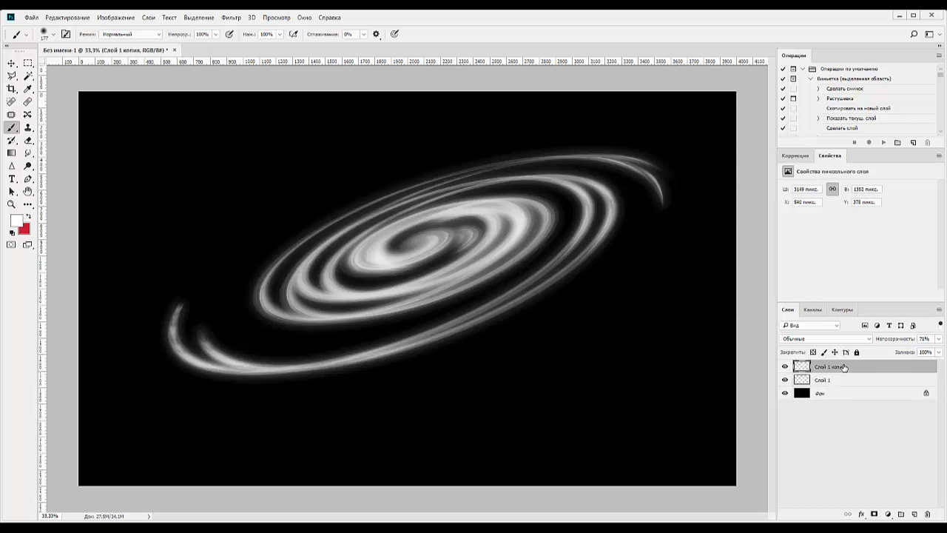
# - Duplicate the blurred Слой 1 as Слой 1 копия 2, hide it, and reselect Слой 1
pyautogui.click(820, 379)
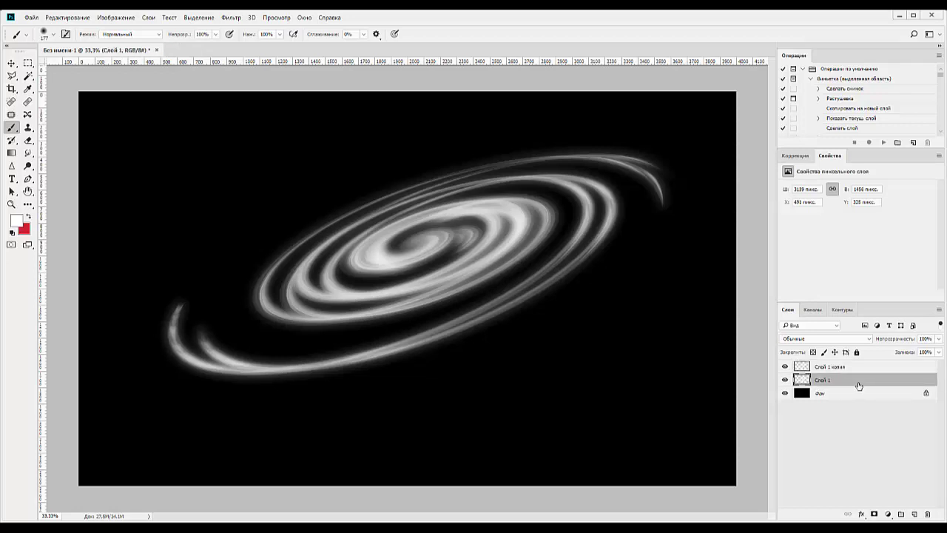
pyautogui.moveTo(873, 382); pyautogui.dragTo(914, 512)
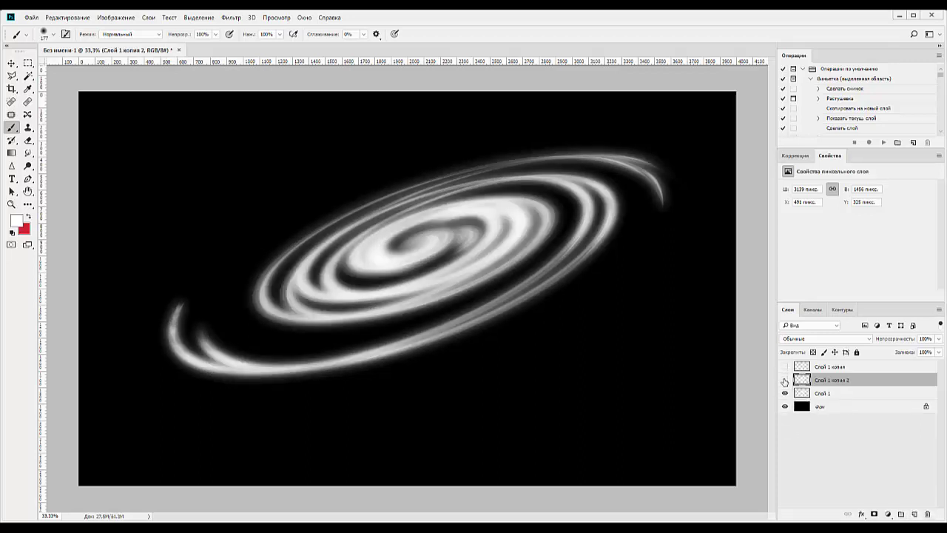
pyautogui.click(785, 380)
pyautogui.click(836, 396)
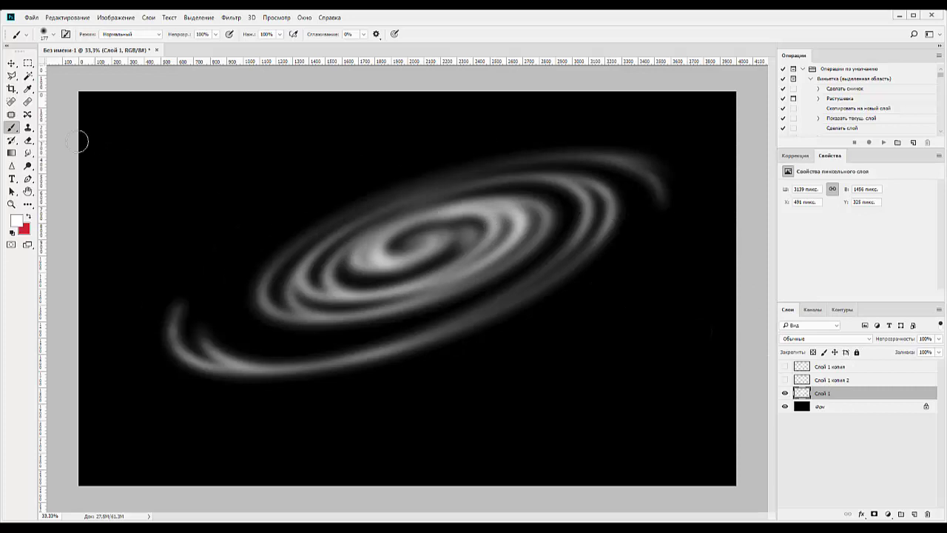
# - Switch to the Smudge tool at 82% strength and test smears on the left and lower arms
pyautogui.click(29, 153)
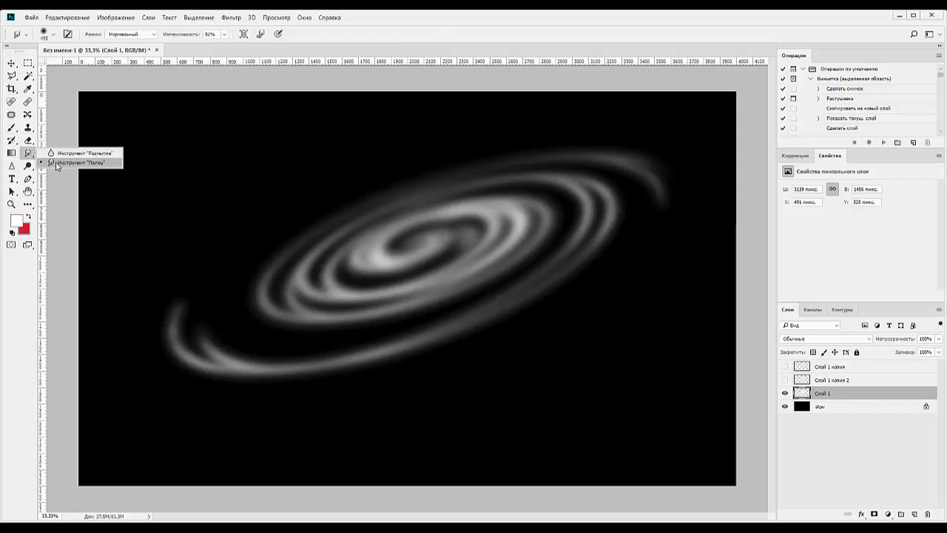
pyautogui.click(57, 164)
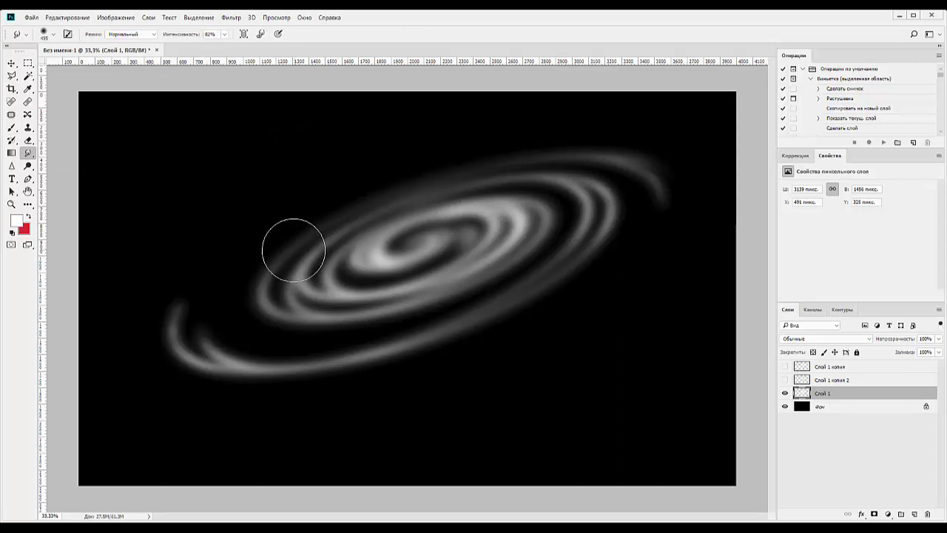
pyautogui.moveTo(319, 281); pyautogui.dragTo(252, 259)
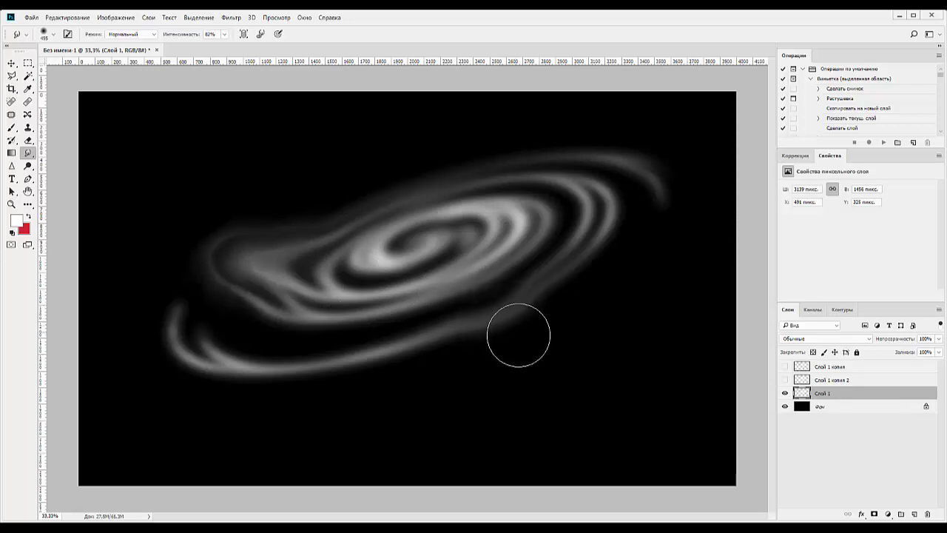
pyautogui.moveTo(498, 313); pyautogui.dragTo(583, 298)
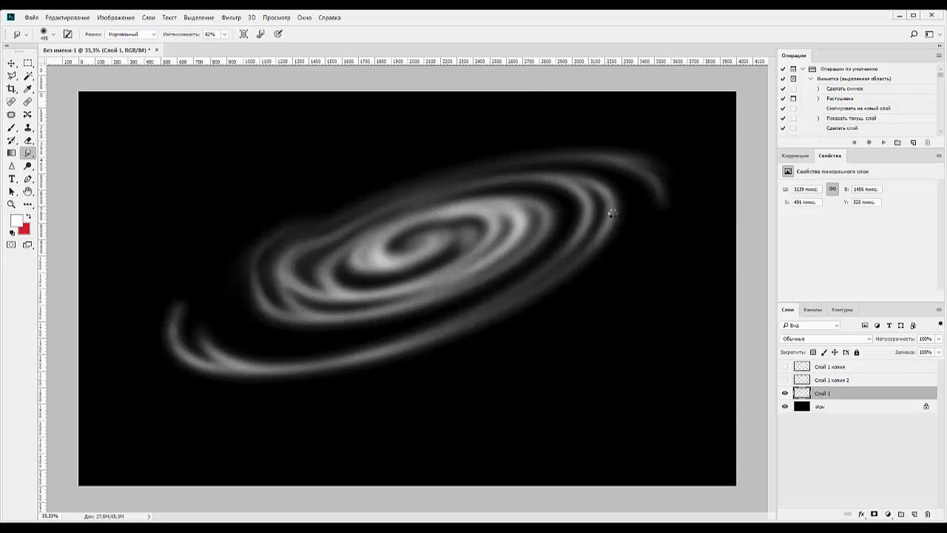
pyautogui.hotkey('alt', ']')
pyautogui.hotkey('alt', ']')
pyautogui.hotkey('alt', '[')
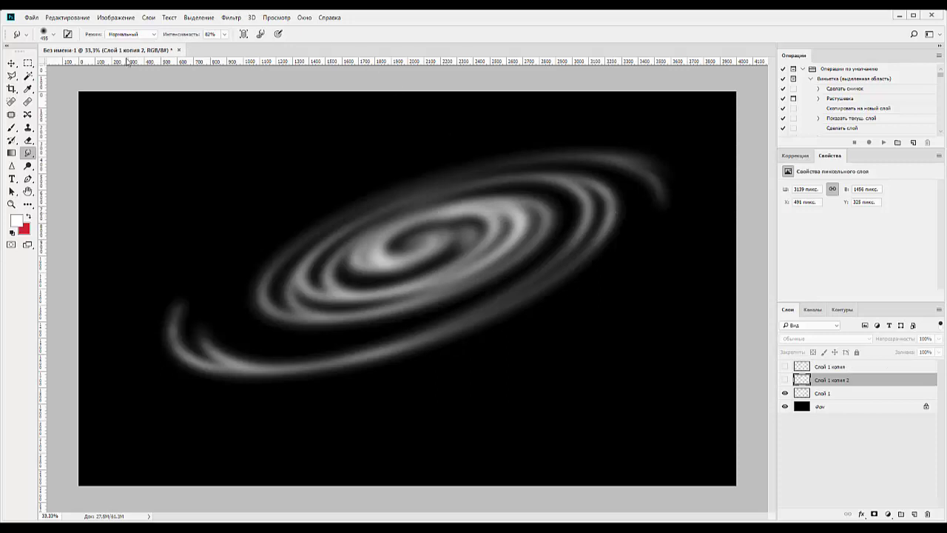
# - Pick a textured scatter brush and smudge streaks into Слой 1 near the galaxy core
pyautogui.click(51, 36)
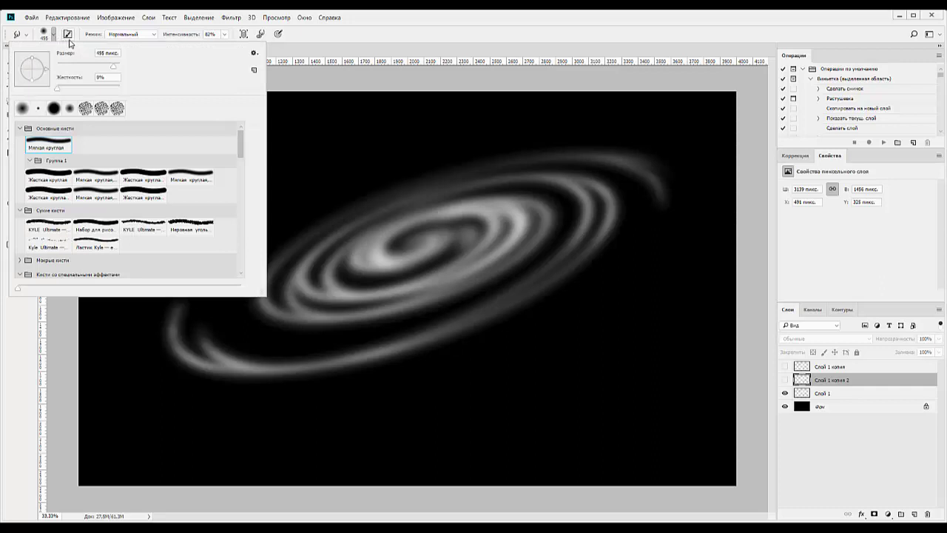
pyautogui.click(85, 108)
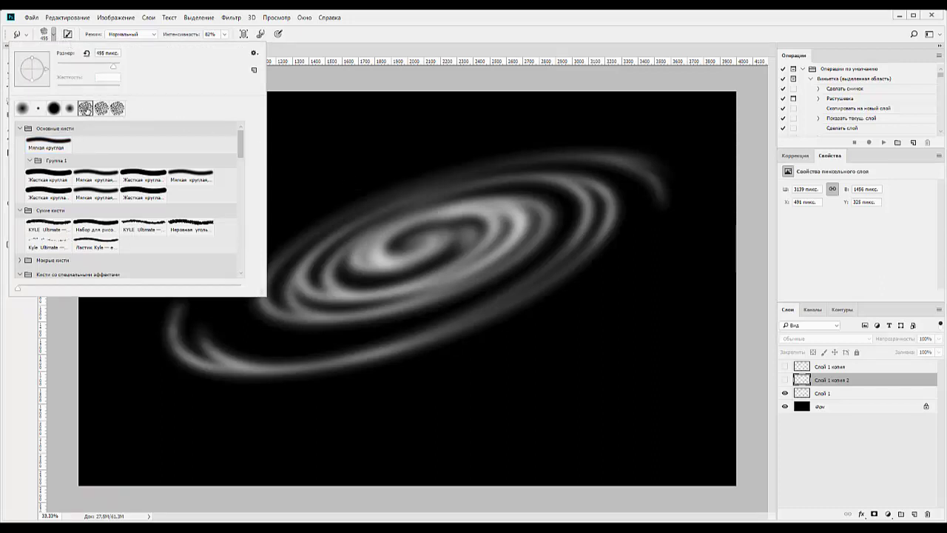
pyautogui.doubleClick(85, 108)
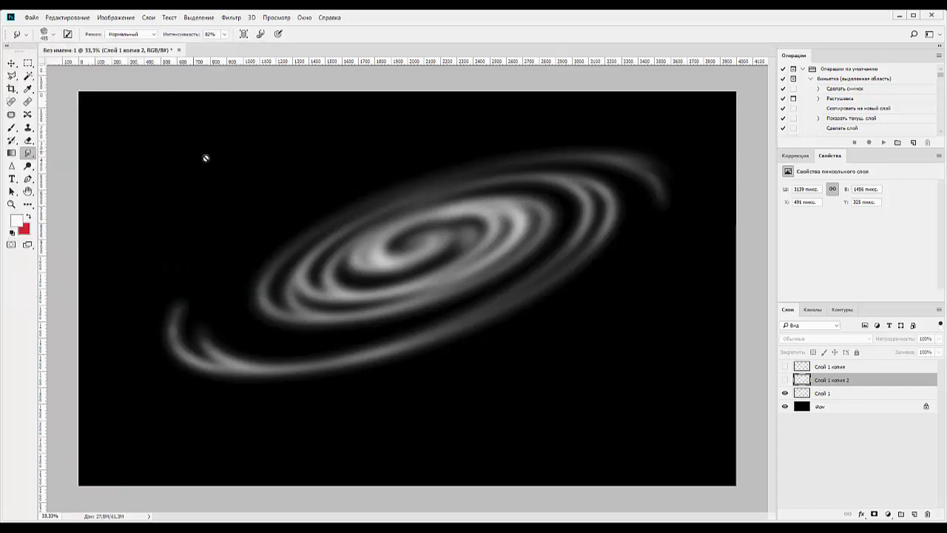
pyautogui.click(866, 398)
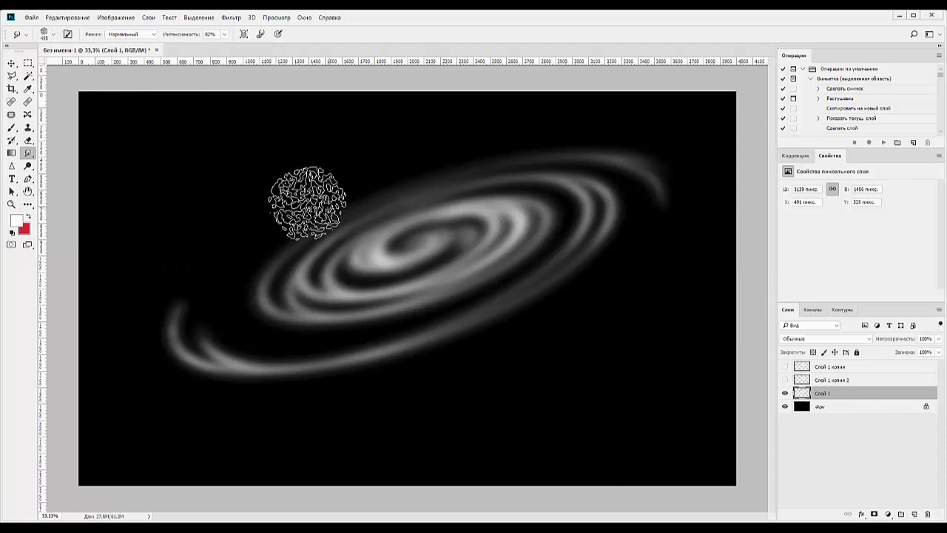
pyautogui.moveTo(300, 198)
pyautogui.mouseDown()
pyautogui.moveTo(526, 169)
pyautogui.moveTo(540, 230)
pyautogui.moveTo(440, 311)
pyautogui.moveTo(376, 329)
pyautogui.moveTo(391, 313)
pyautogui.moveTo(357, 324)
pyautogui.moveTo(289, 321)
pyautogui.moveTo(307, 321)
pyautogui.moveTo(274, 317)
pyautogui.moveTo(238, 294)
pyautogui.moveTo(254, 281)
pyautogui.moveTo(254, 249)
pyautogui.moveTo(332, 218)
pyautogui.moveTo(306, 222)
pyautogui.moveTo(345, 195)
pyautogui.moveTo(490, 170)
pyautogui.moveTo(422, 158)
pyautogui.moveTo(503, 160)
pyautogui.moveTo(597, 180)
pyautogui.moveTo(567, 158)
pyautogui.moveTo(609, 158)
pyautogui.moveTo(627, 196)
pyautogui.moveTo(508, 311)
pyautogui.moveTo(569, 244)
pyautogui.moveTo(502, 307)
pyautogui.moveTo(407, 348)
pyautogui.moveTo(347, 363)
pyautogui.moveTo(243, 360)
pyautogui.moveTo(222, 318)
pyautogui.moveTo(303, 372)
pyautogui.moveTo(239, 363)
pyautogui.moveTo(264, 378)
pyautogui.moveTo(334, 372)
pyautogui.moveTo(461, 338)
pyautogui.moveTo(602, 244)
pyautogui.moveTo(525, 189)
pyautogui.moveTo(520, 165)
pyautogui.moveTo(281, 239)
pyautogui.moveTo(255, 277)
pyautogui.moveTo(239, 269)
pyautogui.moveTo(229, 300)
pyautogui.moveTo(263, 324)
pyautogui.moveTo(300, 321)
pyautogui.moveTo(296, 328)
pyautogui.moveTo(348, 295)
pyautogui.moveTo(391, 306)
pyautogui.moveTo(499, 270)
pyautogui.moveTo(509, 247)
pyautogui.moveTo(546, 215)
pyautogui.mouseUp()
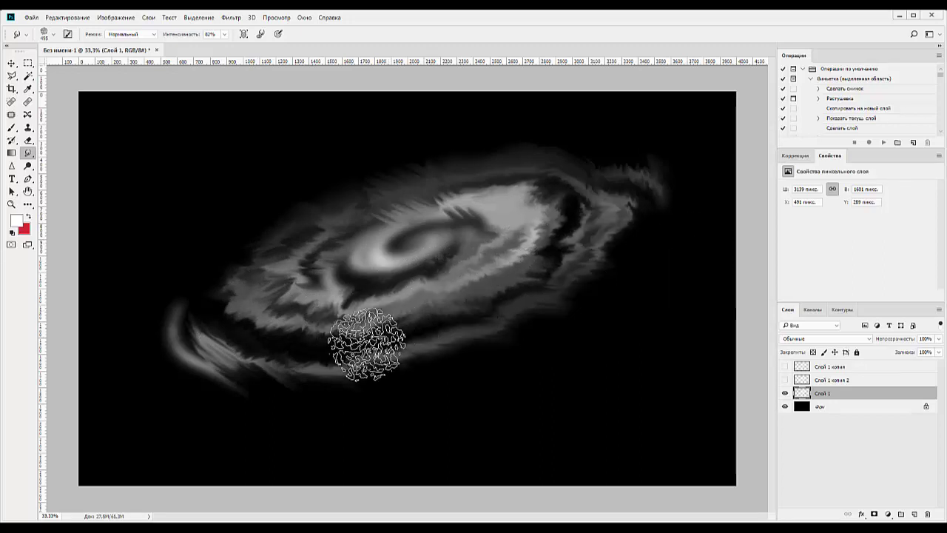
# - Smear the lower-left and upper-right arms into streaks, setting smudge strength to 50
pyautogui.moveTo(366, 344); pyautogui.dragTo(190, 274)
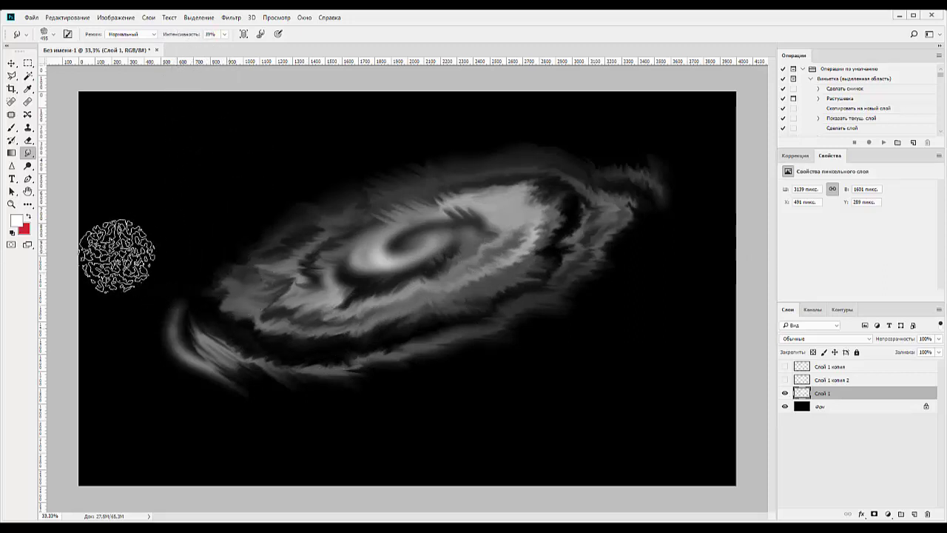
pyautogui.moveTo(191, 310)
pyautogui.mouseDown()
pyautogui.moveTo(170, 313)
pyautogui.moveTo(184, 363)
pyautogui.moveTo(205, 329)
pyautogui.mouseUp()
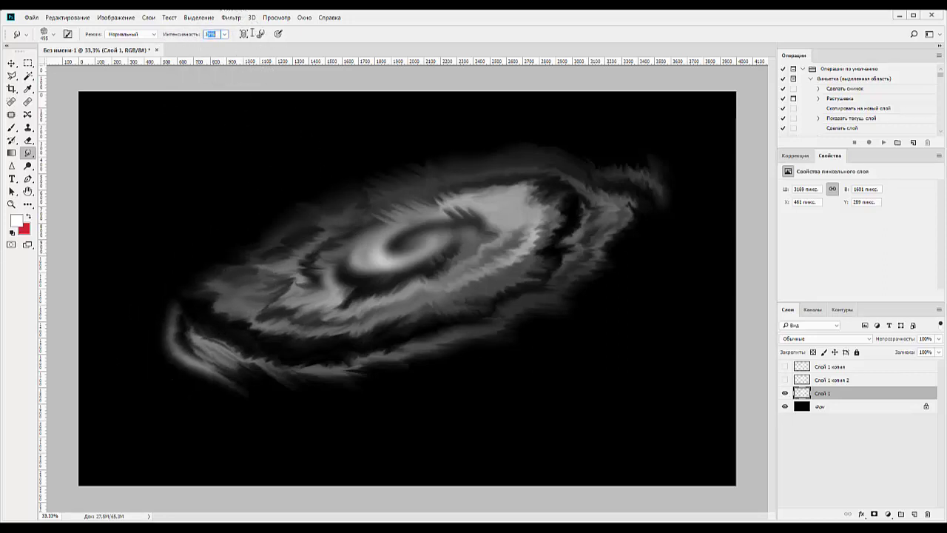
pyautogui.write('10050')
pyautogui.press('Return')
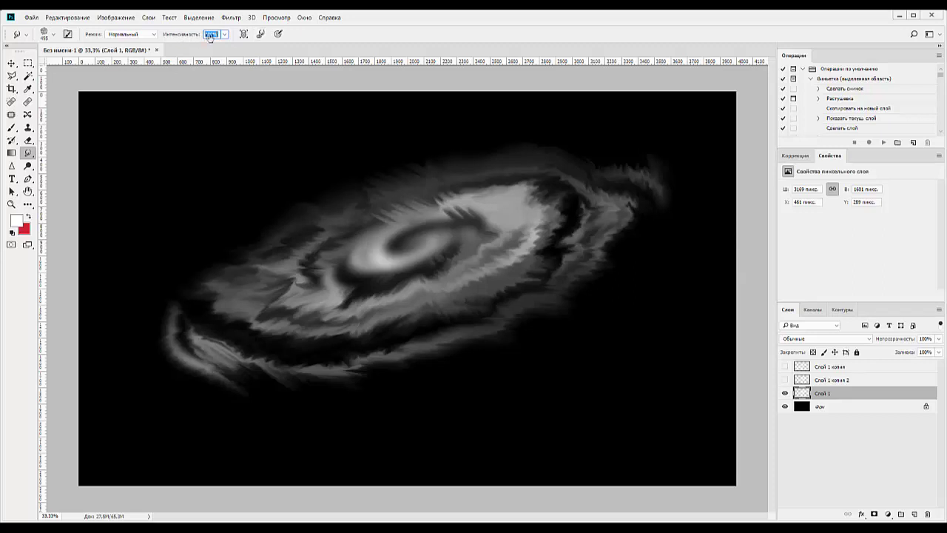
pyautogui.moveTo(619, 133)
pyautogui.mouseDown()
pyautogui.moveTo(620, 211)
pyautogui.moveTo(570, 243)
pyautogui.mouseUp()
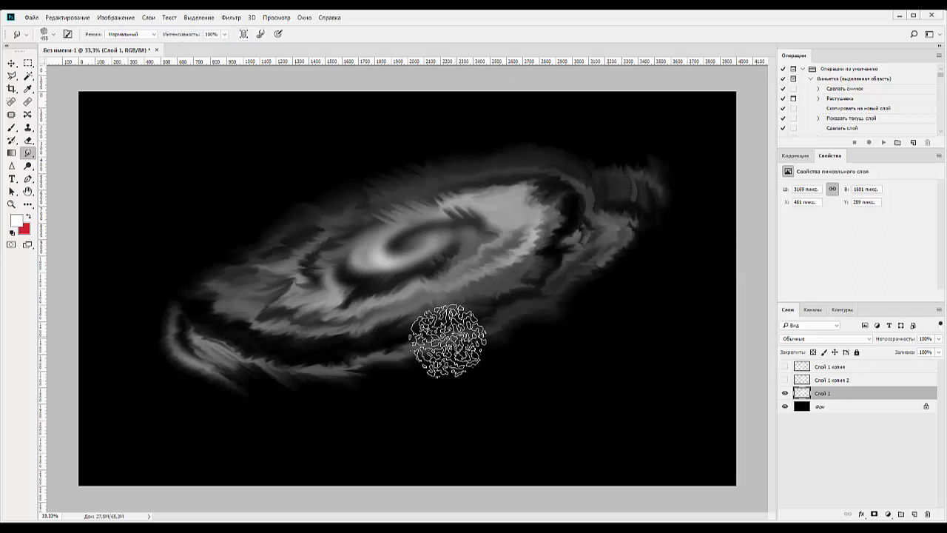
pyautogui.moveTo(313, 359)
pyautogui.mouseDown()
pyautogui.moveTo(222, 310)
pyautogui.moveTo(236, 332)
pyautogui.mouseUp()
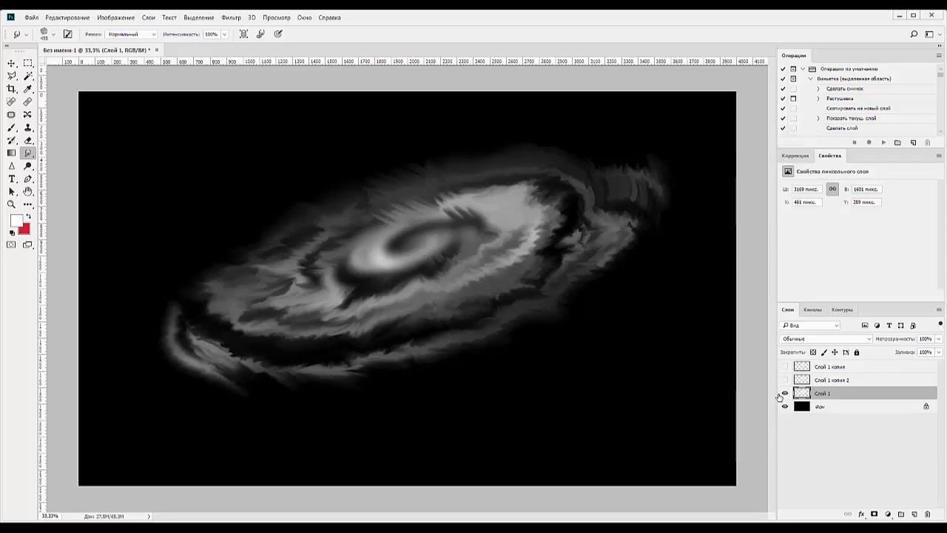
# - Show both galaxy copies, set Слой 1 to 75% opacity, and smear the lower-left arm glow
pyautogui.click(786, 380)
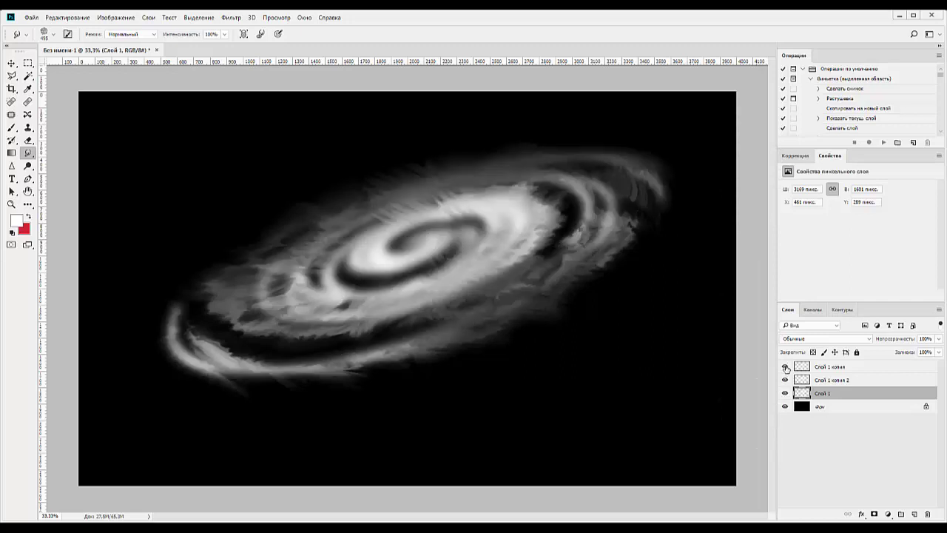
pyautogui.click(786, 367)
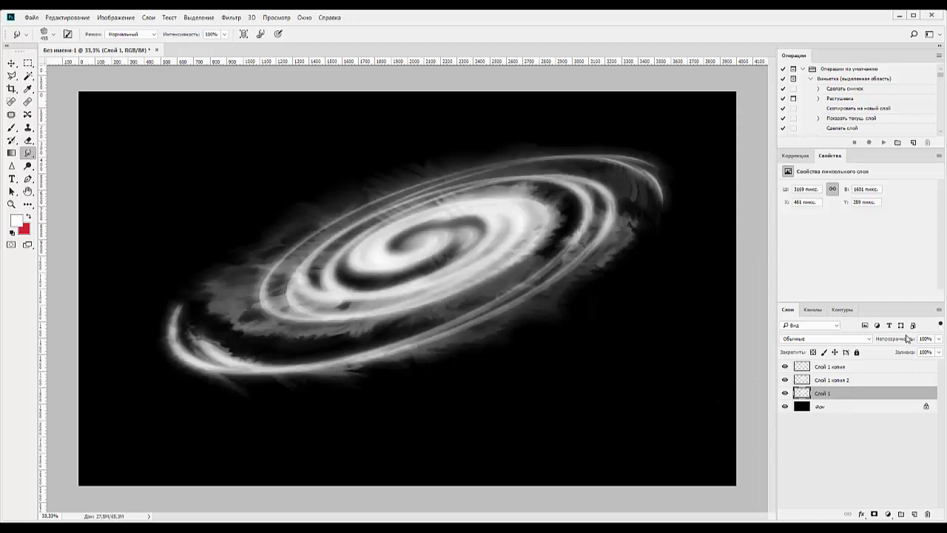
pyautogui.moveTo(888, 341); pyautogui.dragTo(889, 342)
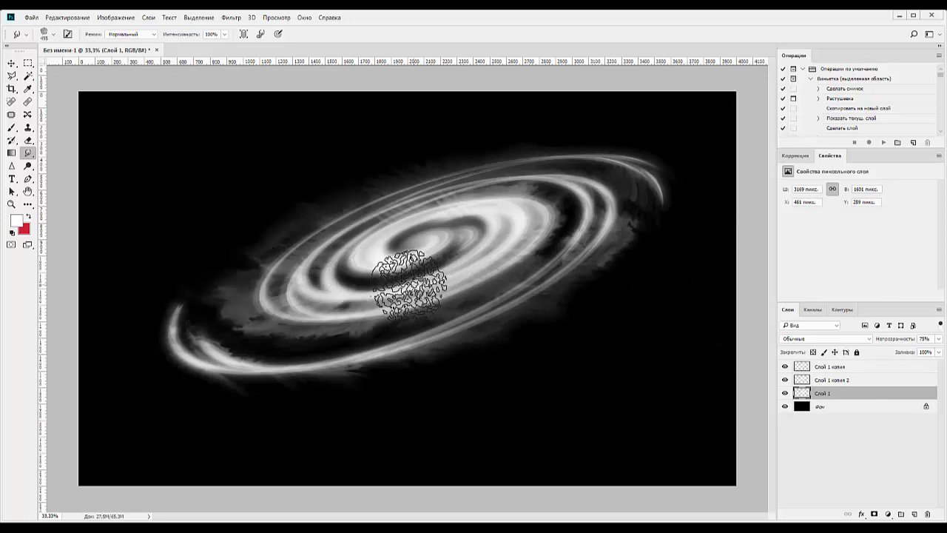
pyautogui.moveTo(261, 336)
pyautogui.mouseDown()
pyautogui.moveTo(212, 328)
pyautogui.moveTo(237, 321)
pyautogui.moveTo(271, 348)
pyautogui.moveTo(327, 354)
pyautogui.moveTo(384, 334)
pyautogui.mouseUp()
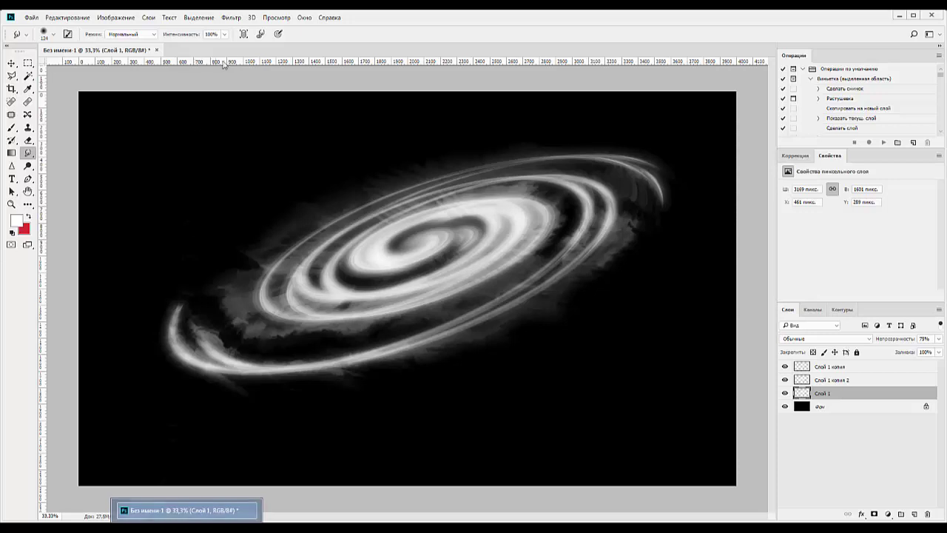
pyautogui.click(235, 19)
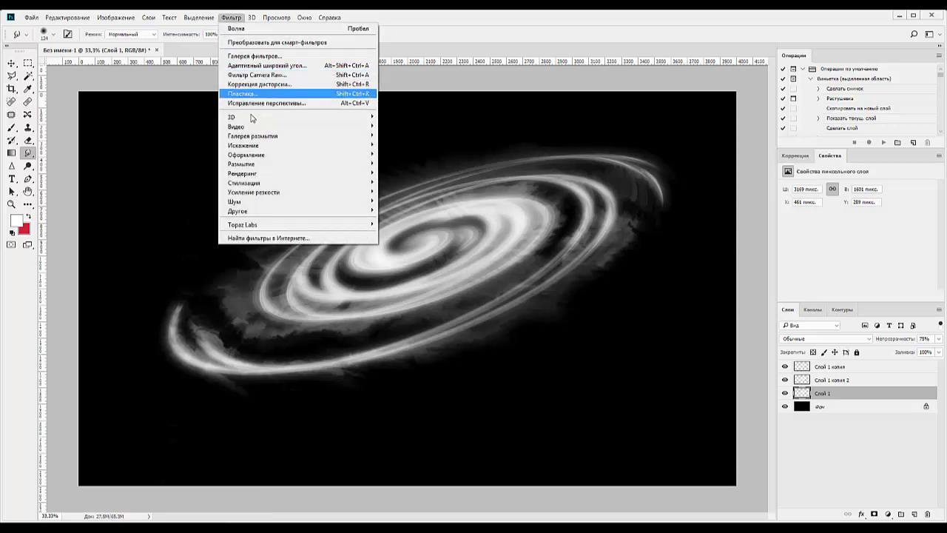
pyautogui.moveTo(252, 136)
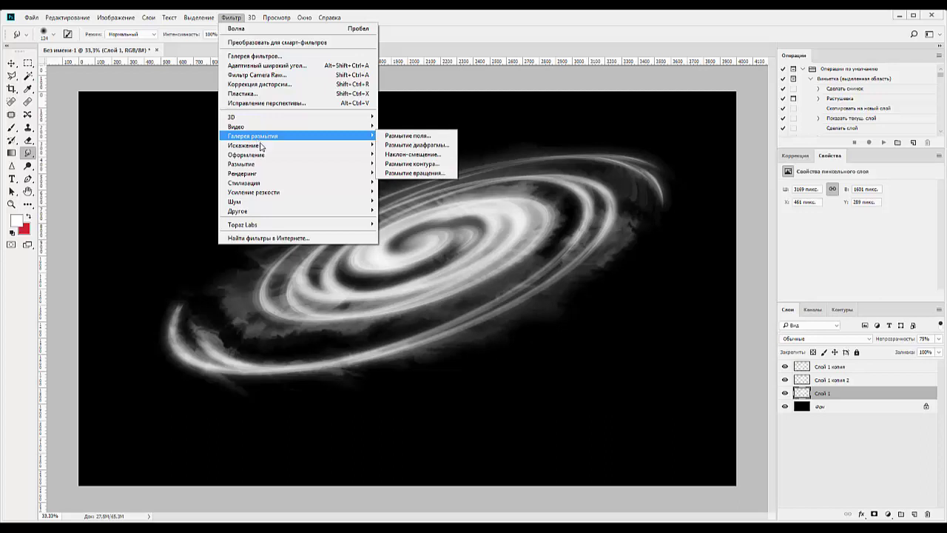
# - Select Слой 1 and smear its faint haze toward the galaxy's lower-left arm
pyautogui.click(868, 464)
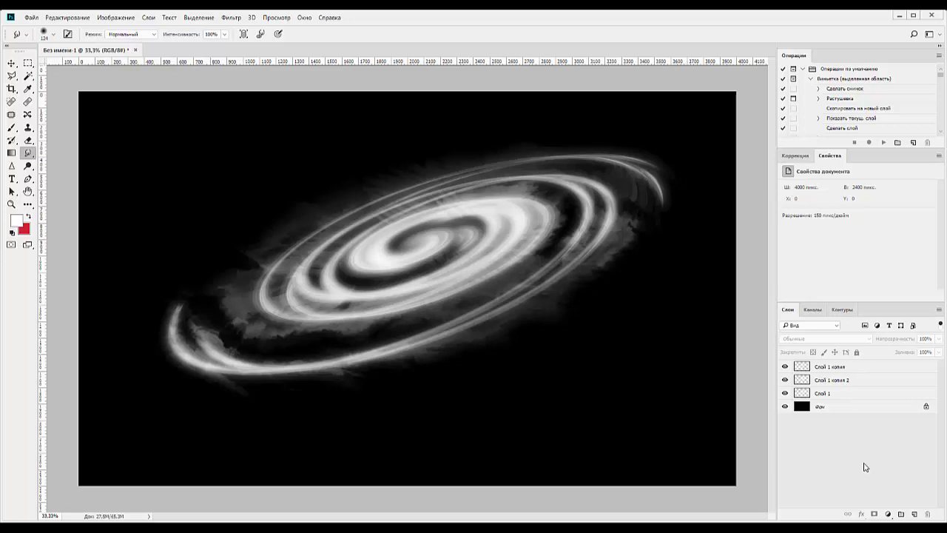
pyautogui.click(838, 396)
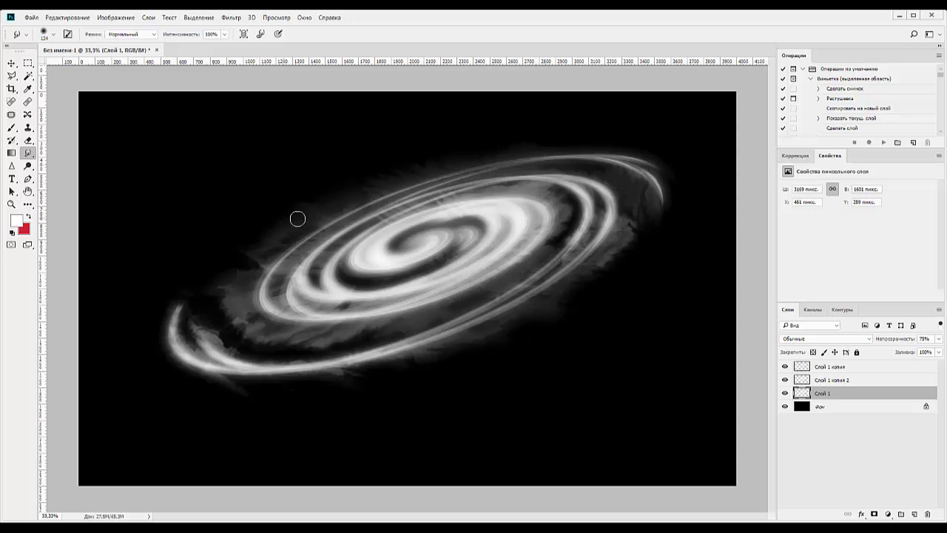
pyautogui.moveTo(260, 249)
pyautogui.mouseDown()
pyautogui.moveTo(224, 296)
pyautogui.moveTo(227, 279)
pyautogui.mouseUp()
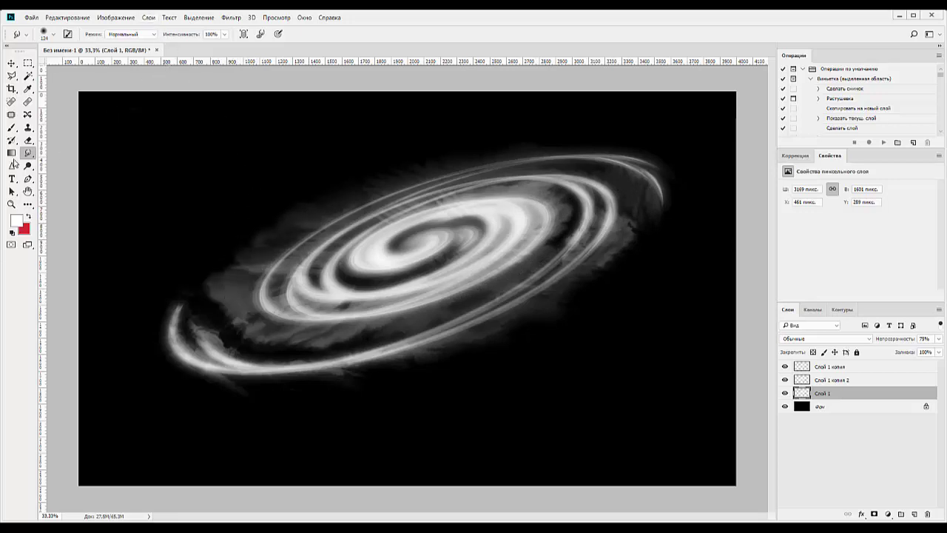
pyautogui.click(11, 127)
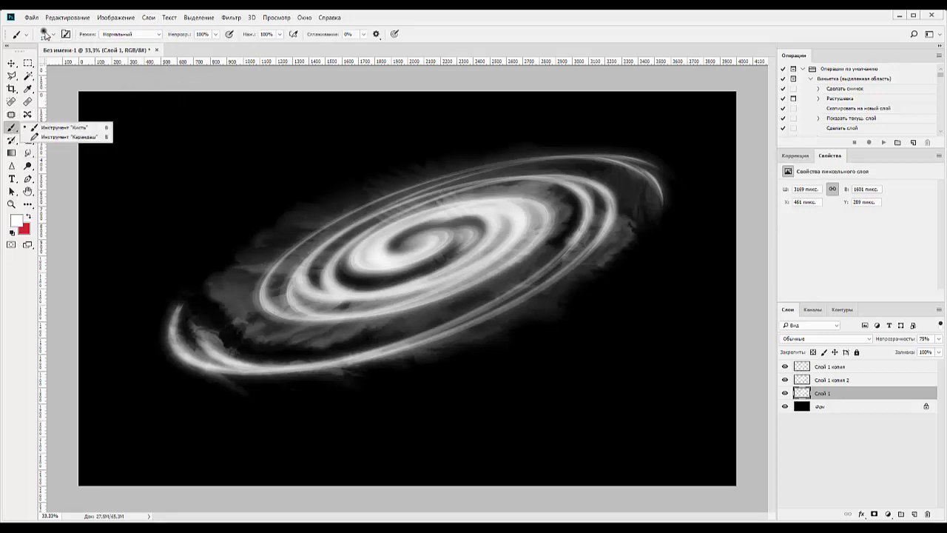
# - Smudge the haze along the lower arm and outward at the outer arm's right end
pyautogui.click(49, 35)
pyautogui.press('r')
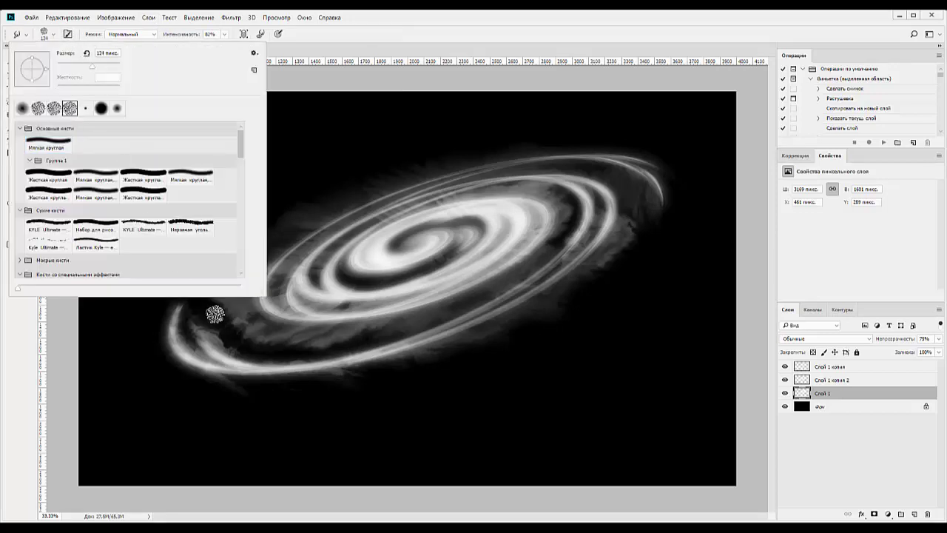
pyautogui.click(214, 313)
pyautogui.moveTo(224, 307); pyautogui.dragTo(345, 328)
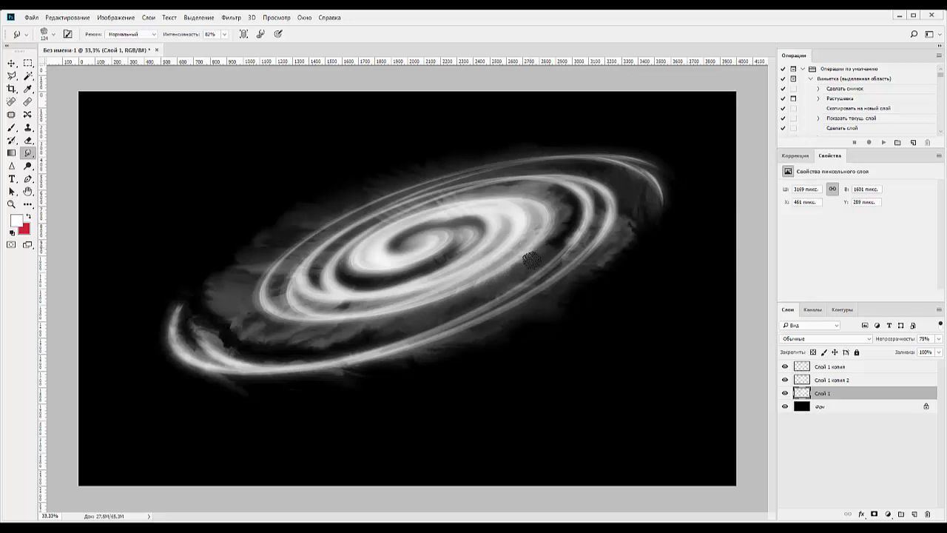
pyautogui.moveTo(592, 161); pyautogui.dragTo(661, 229)
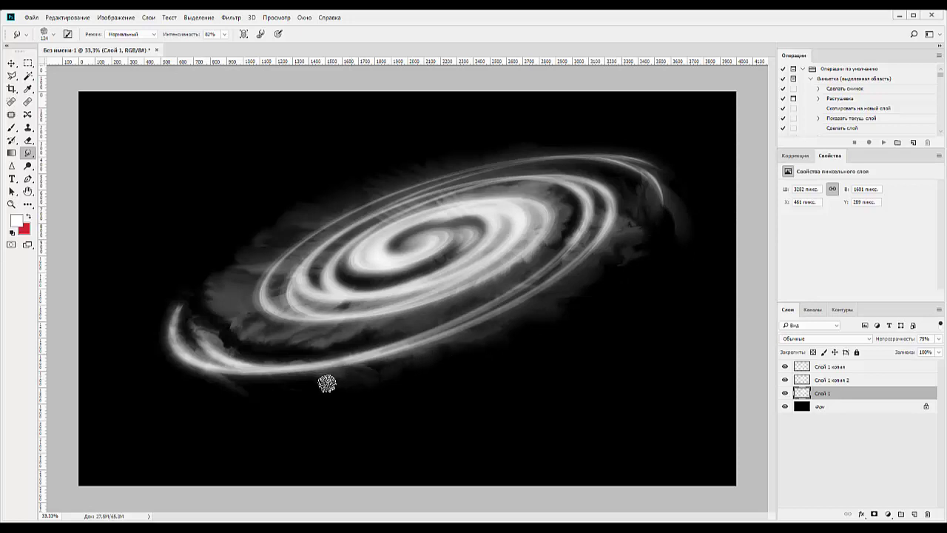
pyautogui.moveTo(292, 397)
pyautogui.mouseDown()
pyautogui.moveTo(191, 373)
pyautogui.moveTo(152, 336)
pyautogui.mouseUp()
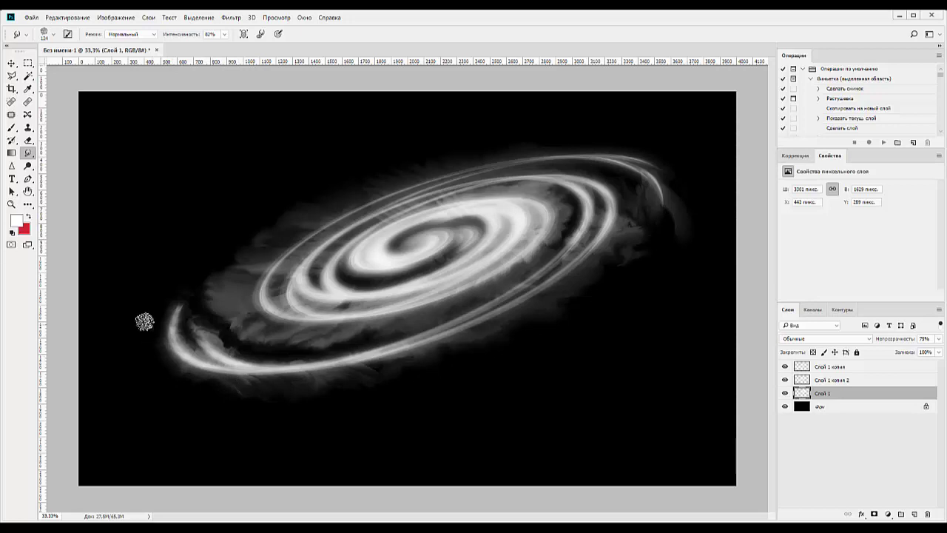
pyautogui.click(842, 367)
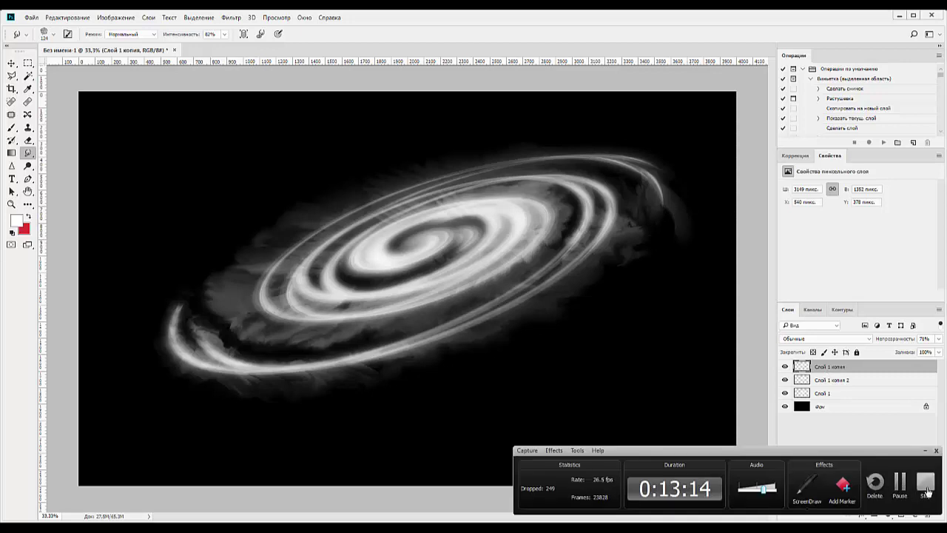
pyautogui.click(900, 485)
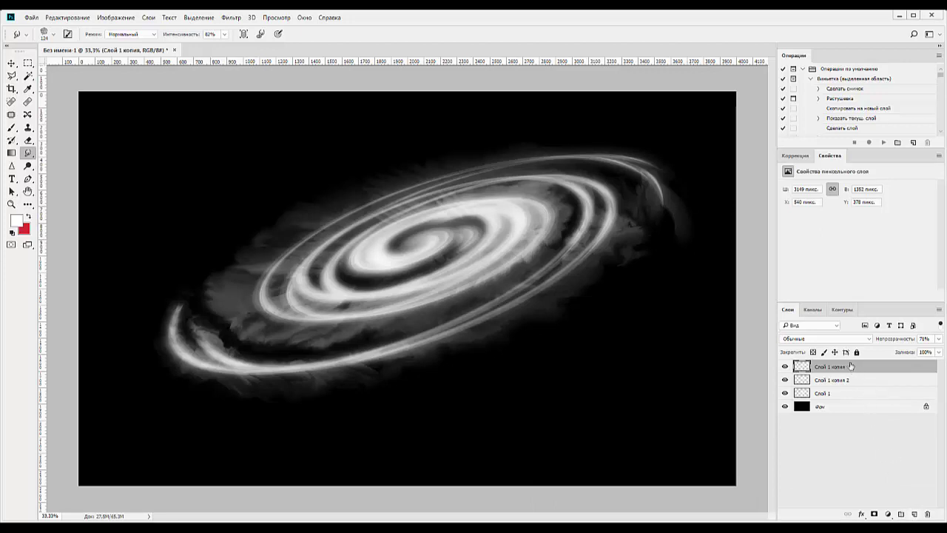
# - Add a new layer, Слой 2, in Цветность (Color) blend mode
pyautogui.click(915, 514)
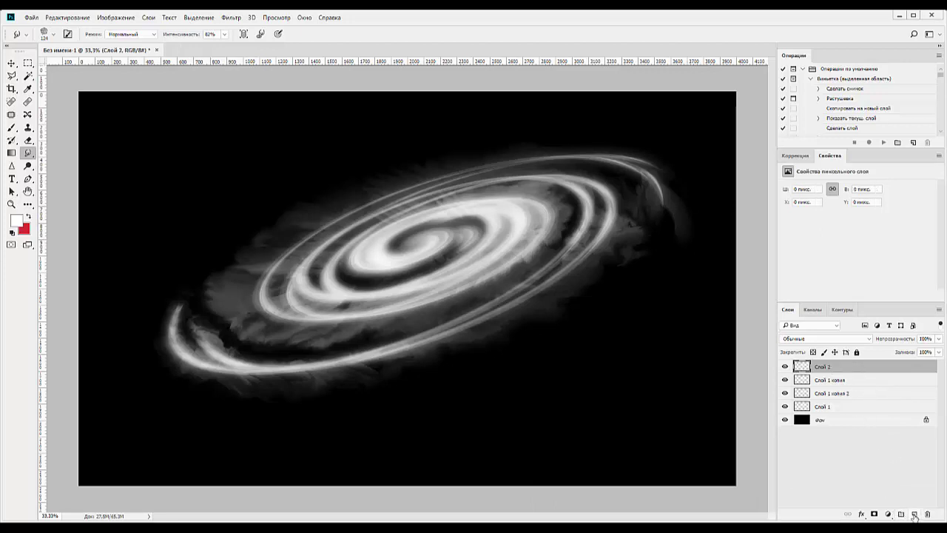
pyautogui.click(818, 340)
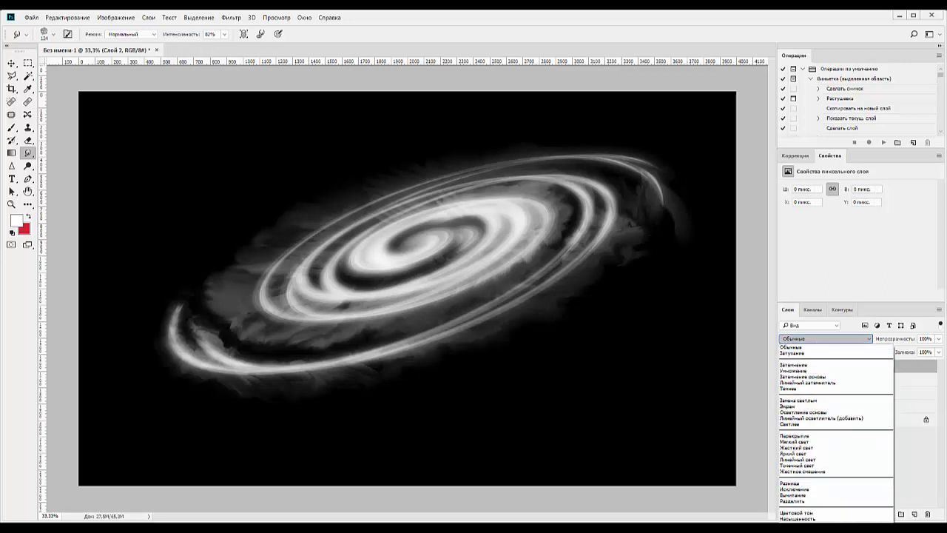
pyautogui.click(795, 524)
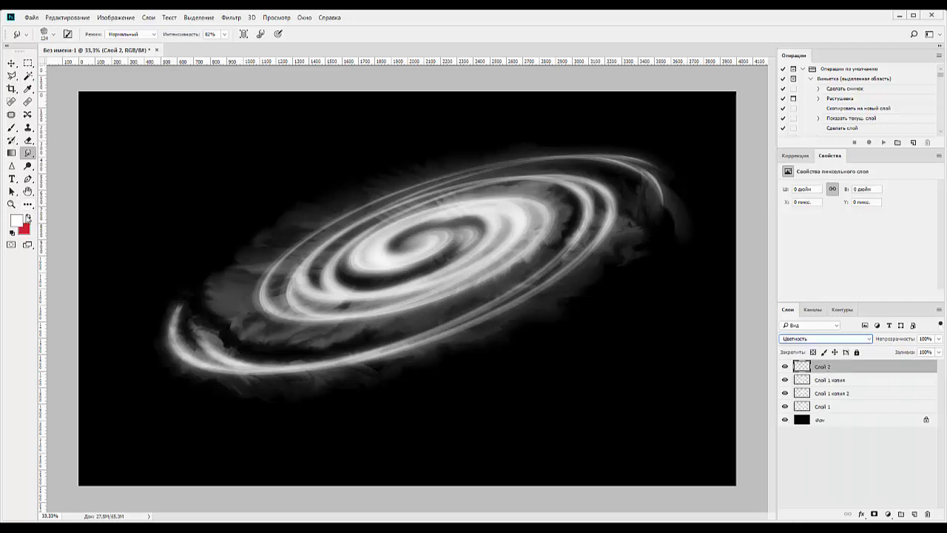
# - Set the foreground painting colour to bright blue #0054ff
pyautogui.click(16, 221)
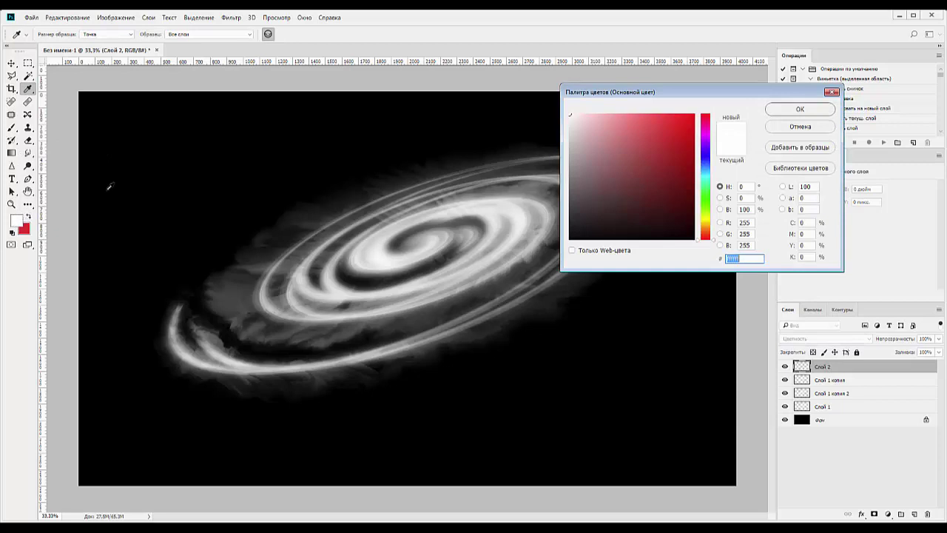
pyautogui.click(703, 151)
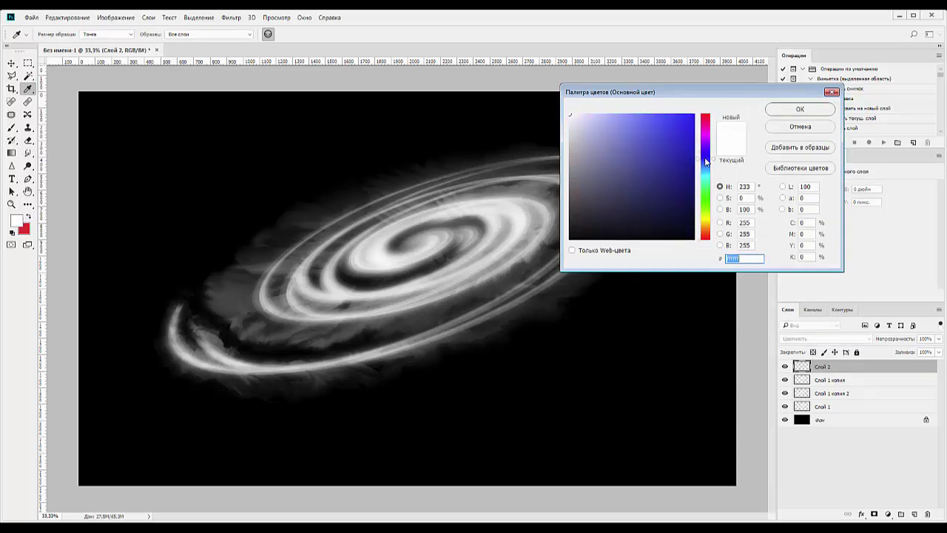
pyautogui.moveTo(703, 159); pyautogui.dragTo(703, 162)
pyautogui.moveTo(692, 116); pyautogui.dragTo(735, 105)
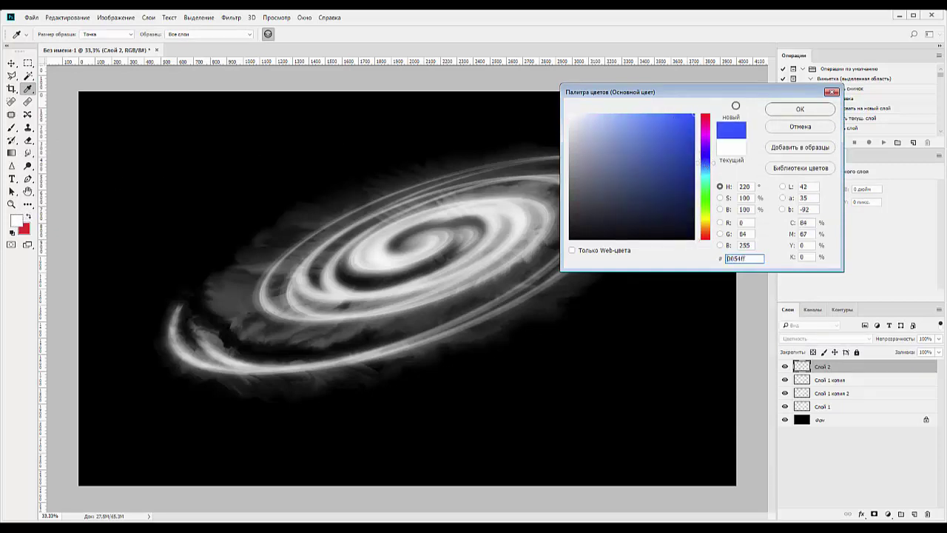
pyautogui.click(784, 113)
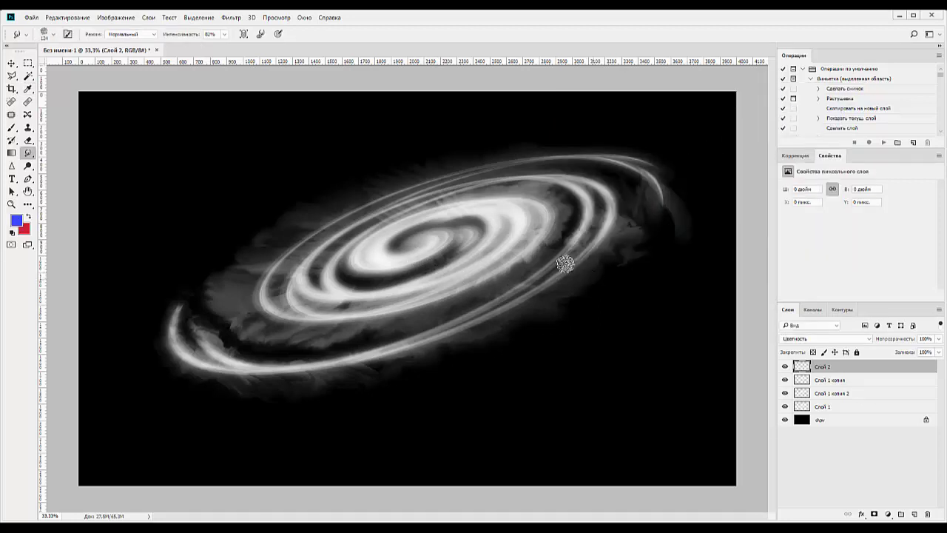
# - Choose a large soft round brush and try it on the galaxy's left arm
pyautogui.rightClick(302, 157)
pyautogui.click(343, 236)
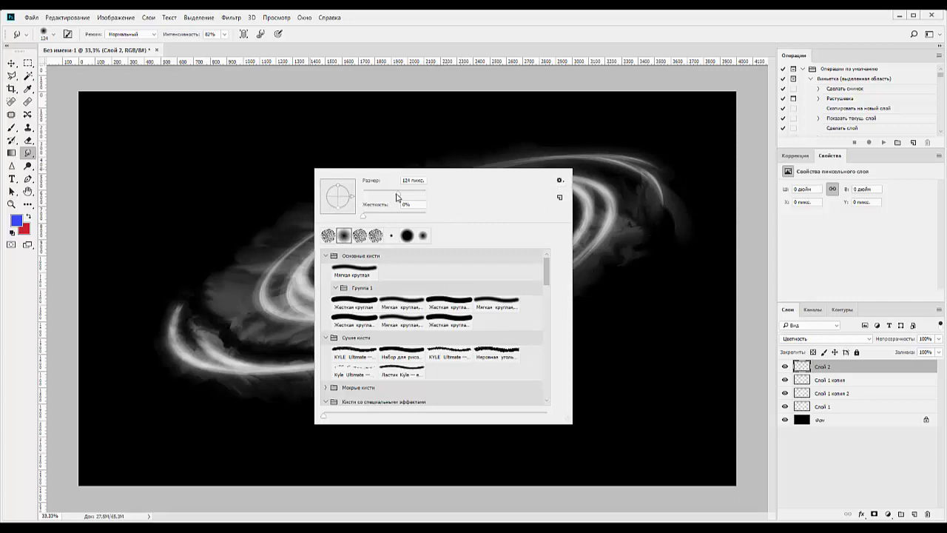
pyautogui.click(396, 191)
pyautogui.press('Return')
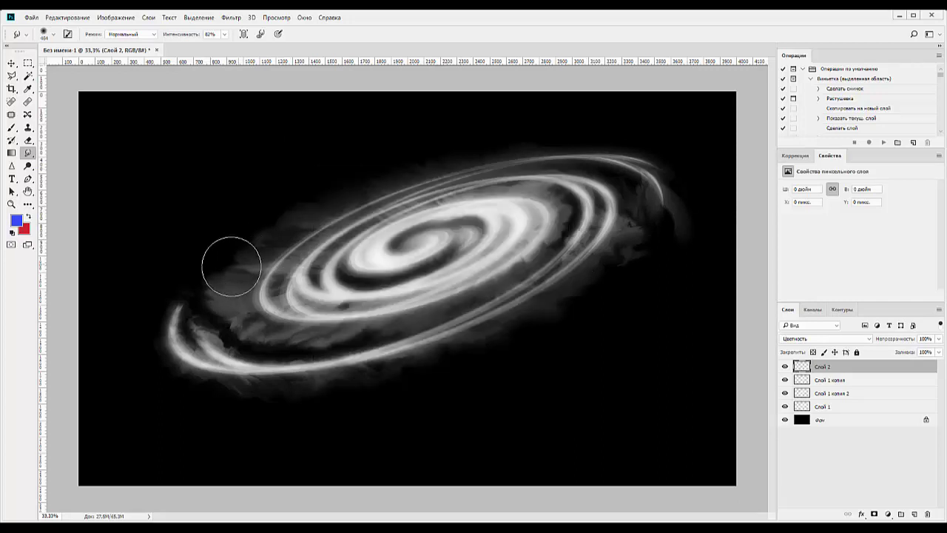
pyautogui.moveTo(236, 271); pyautogui.dragTo(236, 296)
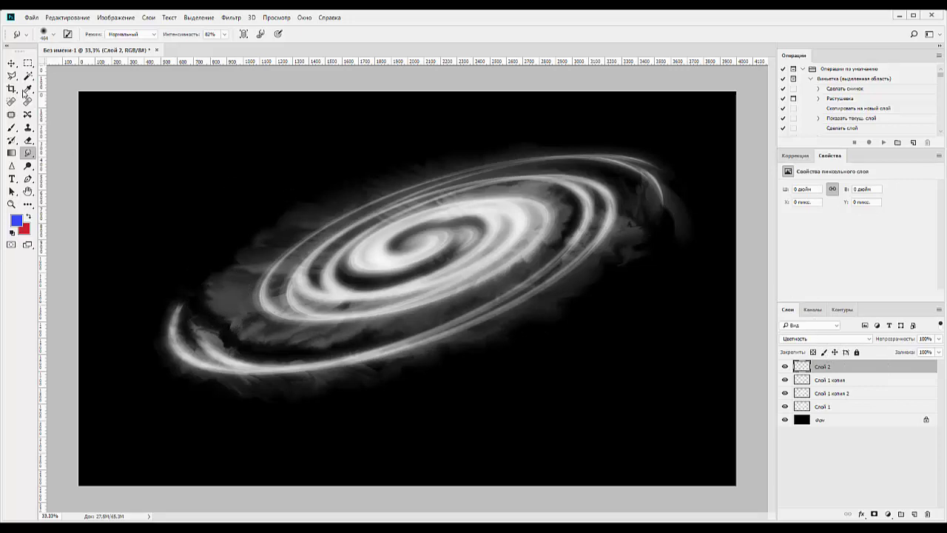
# - Use the Brush at 31% opacity, undoing the first blue stroke
pyautogui.click(12, 127)
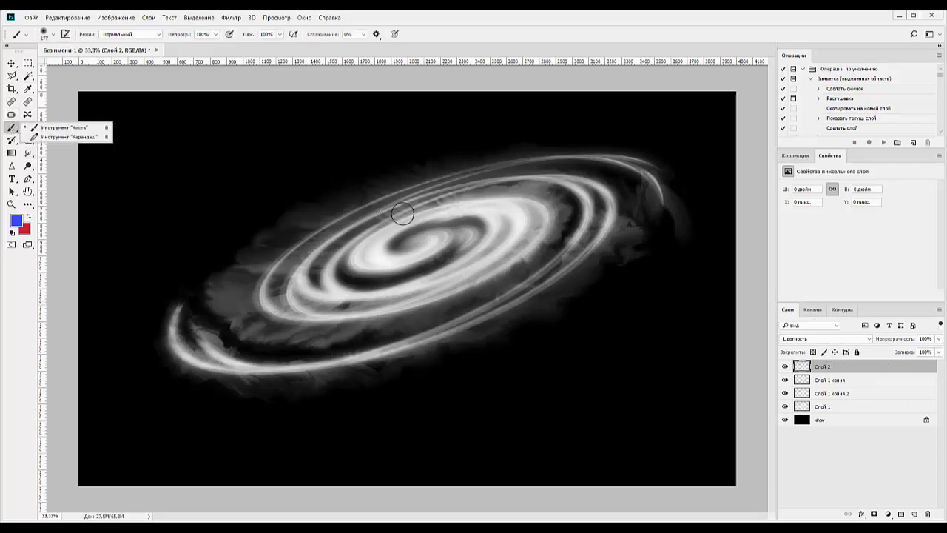
pyautogui.moveTo(319, 221); pyautogui.dragTo(251, 240)
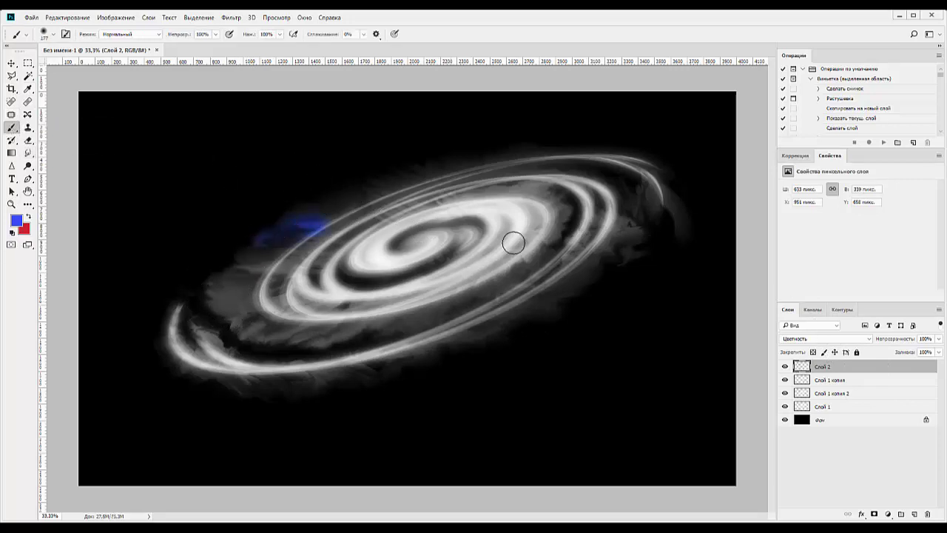
pyautogui.moveTo(190, 37); pyautogui.dragTo(170, 38)
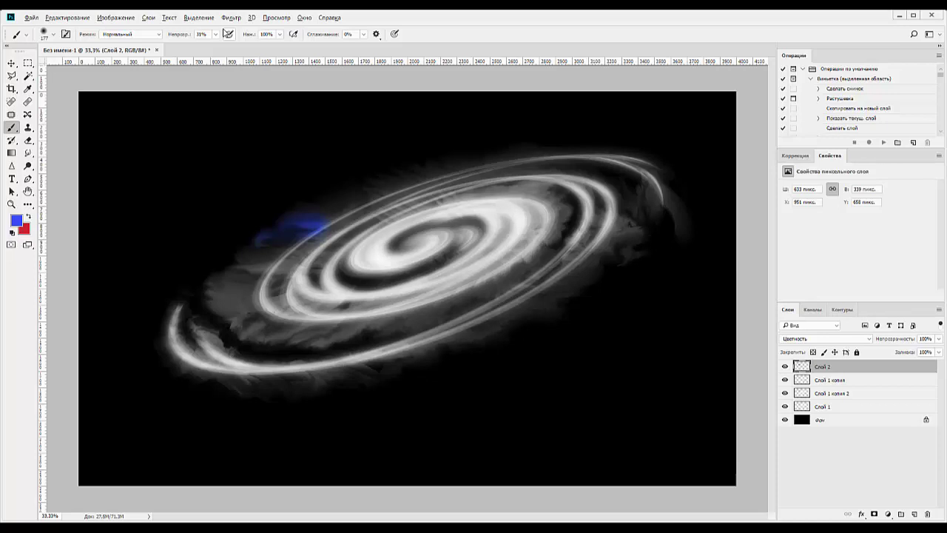
pyautogui.hotkey('ctrl', 'z')
# - Paint soft blue across the arms, then red-purple and pink along the upper, lower and outer arms
pyautogui.moveTo(300, 218)
pyautogui.mouseDown()
pyautogui.moveTo(256, 244)
pyautogui.moveTo(230, 277)
pyautogui.moveTo(236, 315)
pyautogui.moveTo(296, 334)
pyautogui.moveTo(437, 311)
pyautogui.moveTo(532, 226)
pyautogui.moveTo(474, 202)
pyautogui.moveTo(365, 217)
pyautogui.moveTo(523, 175)
pyautogui.moveTo(636, 190)
pyautogui.moveTo(608, 238)
pyautogui.moveTo(494, 302)
pyautogui.moveTo(372, 344)
pyautogui.mouseUp()
pyautogui.moveTo(216, 354); pyautogui.dragTo(222, 354)
pyautogui.moveTo(265, 253)
pyautogui.mouseDown()
pyautogui.moveTo(358, 204)
pyautogui.moveTo(523, 168)
pyautogui.moveTo(673, 203)
pyautogui.moveTo(610, 229)
pyautogui.moveTo(473, 185)
pyautogui.moveTo(370, 216)
pyautogui.mouseUp()
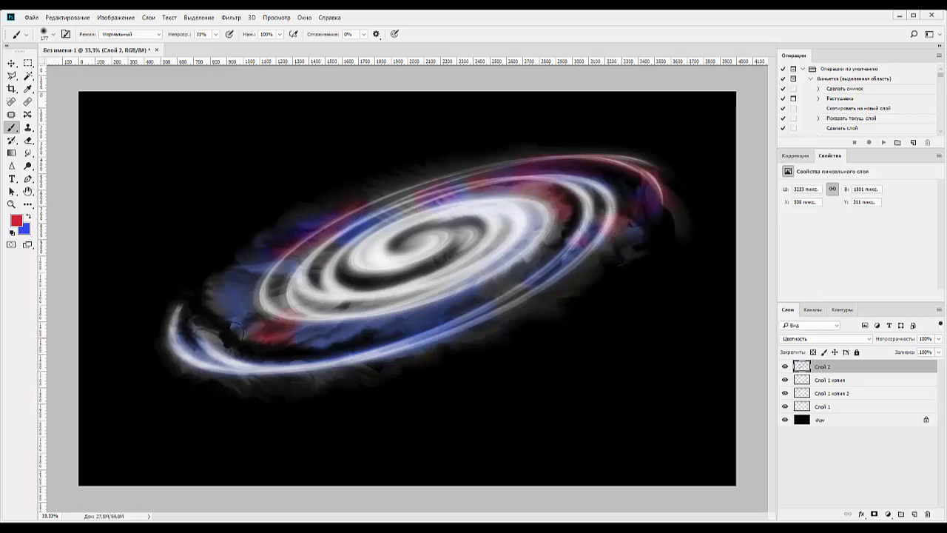
pyautogui.moveTo(236, 331)
pyautogui.mouseDown()
pyautogui.moveTo(353, 340)
pyautogui.moveTo(555, 267)
pyautogui.moveTo(378, 345)
pyautogui.moveTo(243, 353)
pyautogui.moveTo(180, 291)
pyautogui.moveTo(248, 385)
pyautogui.moveTo(400, 364)
pyautogui.mouseUp()
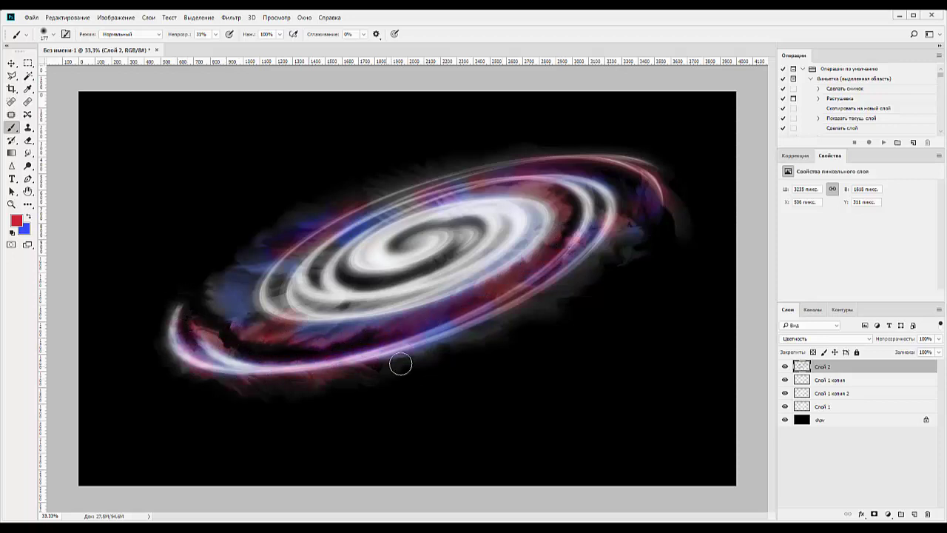
pyautogui.moveTo(546, 303); pyautogui.dragTo(681, 216)
# - Paint bright yellow over the galaxy core and lower Слой 2 opacity to 56%
pyautogui.click(17, 219)
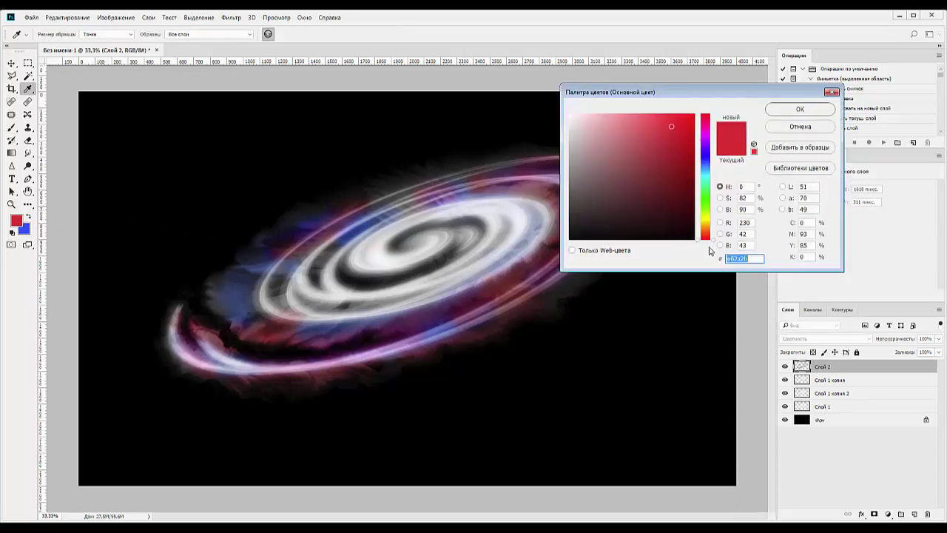
pyautogui.click(705, 216)
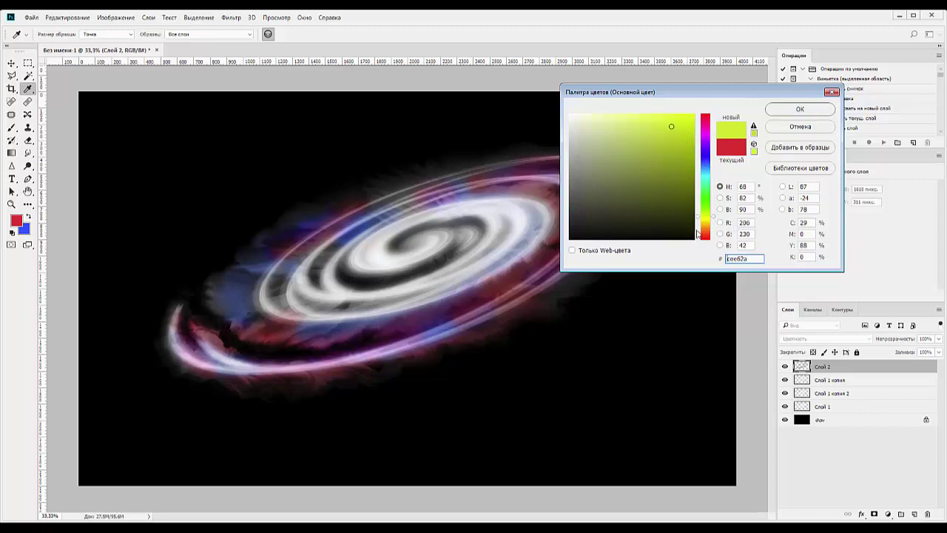
pyautogui.moveTo(676, 131); pyautogui.dragTo(692, 116)
pyautogui.click(800, 108)
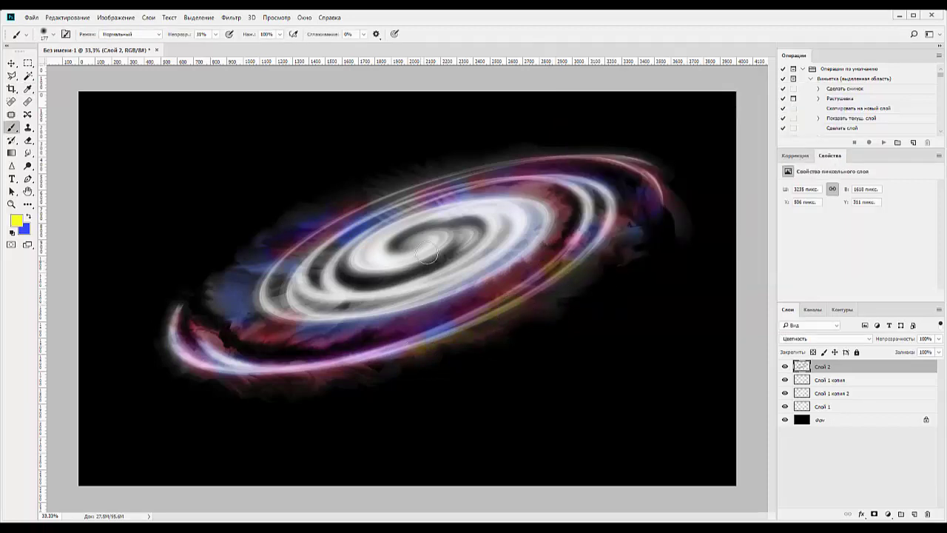
pyautogui.moveTo(428, 253)
pyautogui.mouseDown()
pyautogui.moveTo(423, 215)
pyautogui.moveTo(496, 232)
pyautogui.moveTo(424, 274)
pyautogui.moveTo(316, 277)
pyautogui.mouseUp()
pyautogui.moveTo(903, 338); pyautogui.dragTo(880, 339)
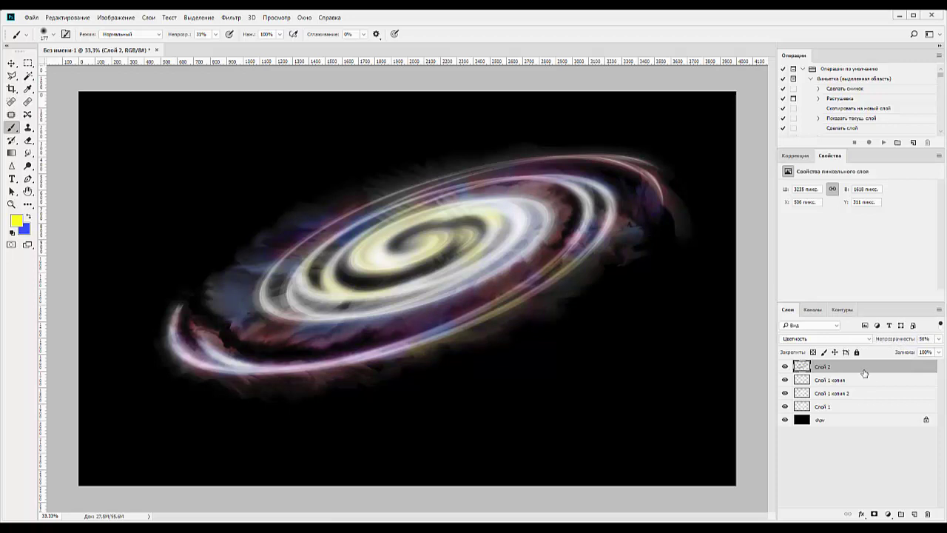
# - On new layer Слой 3, dab yellow onto the galaxy centre with a 306 px soft brush
pyautogui.click(913, 515)
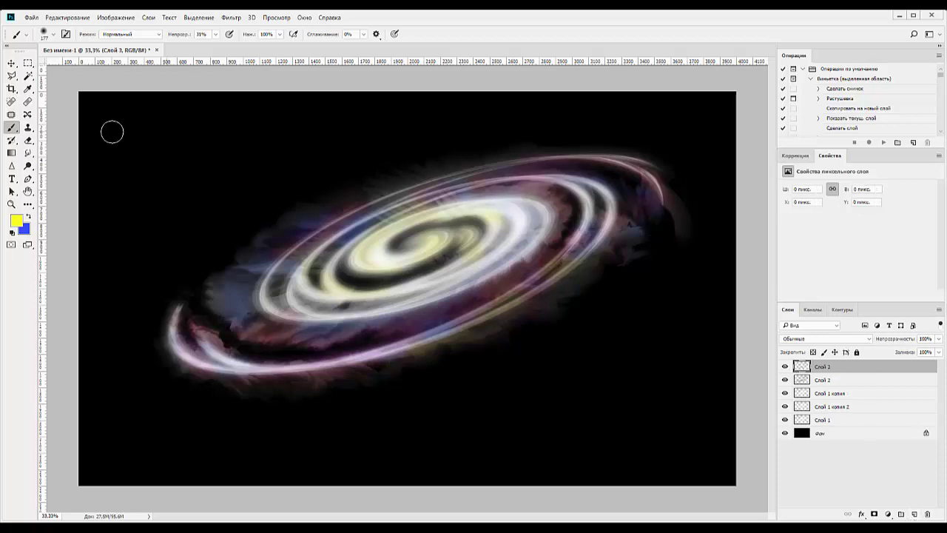
pyautogui.rightClick(404, 263)
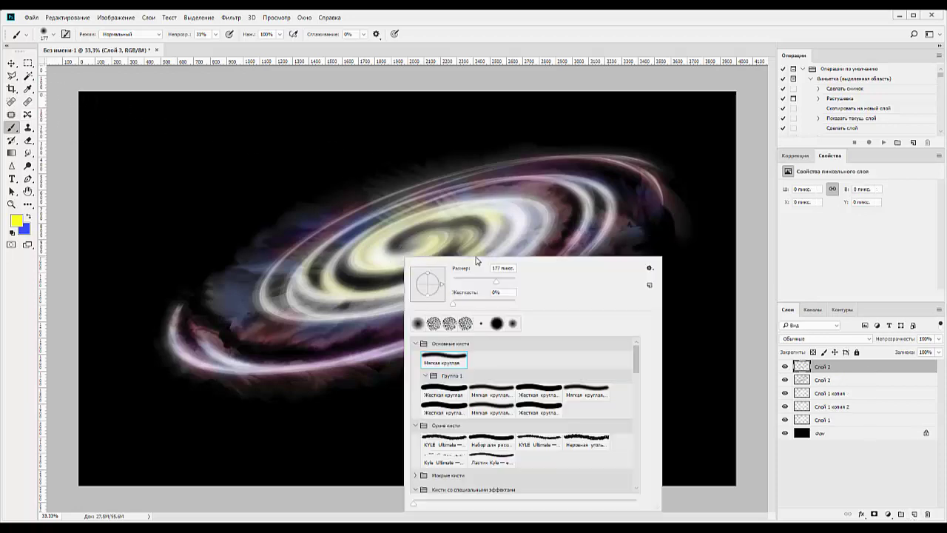
pyautogui.moveTo(497, 286); pyautogui.dragTo(494, 279)
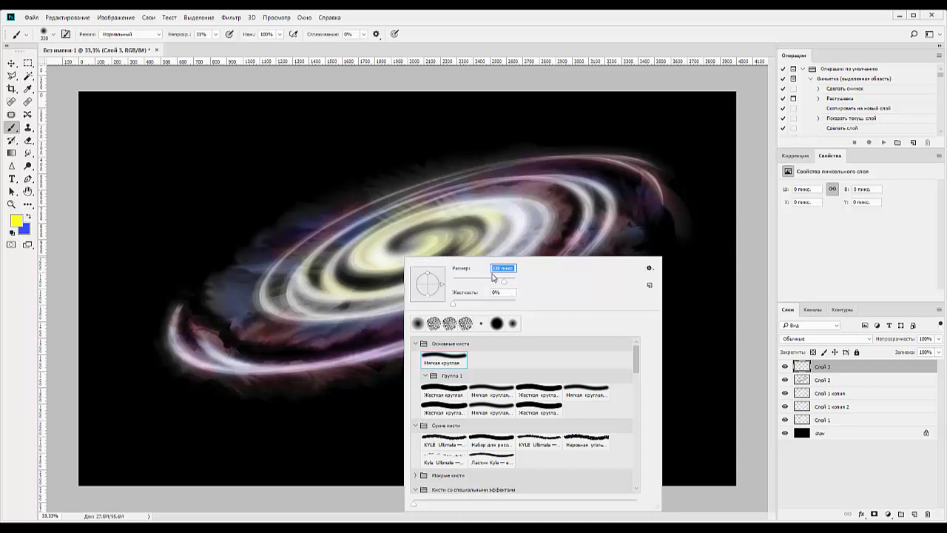
pyautogui.click(420, 239)
pyautogui.click(421, 245)
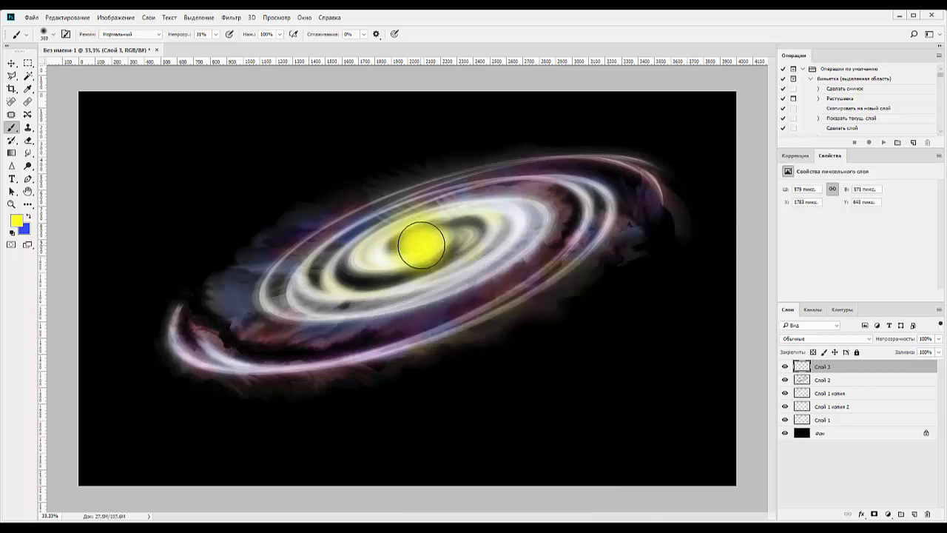
pyautogui.click(421, 242)
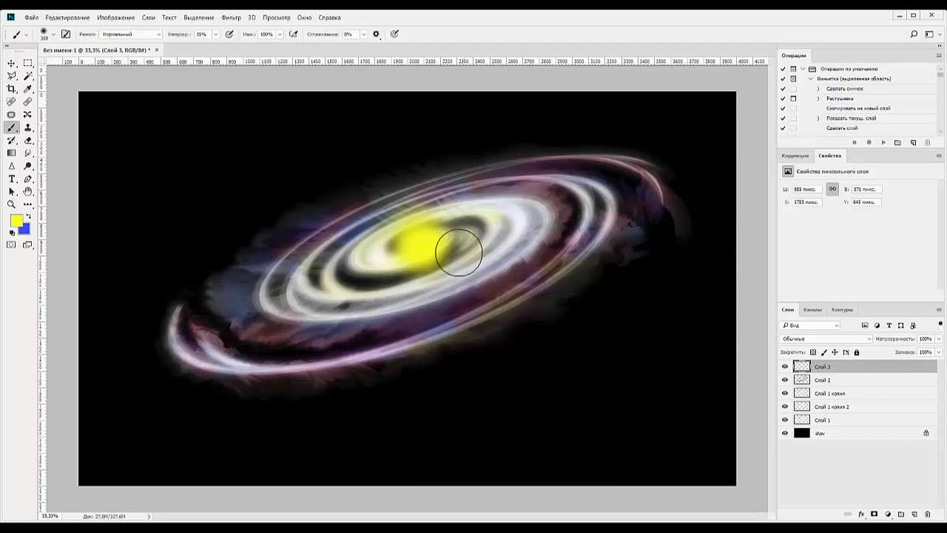
pyautogui.click(423, 240)
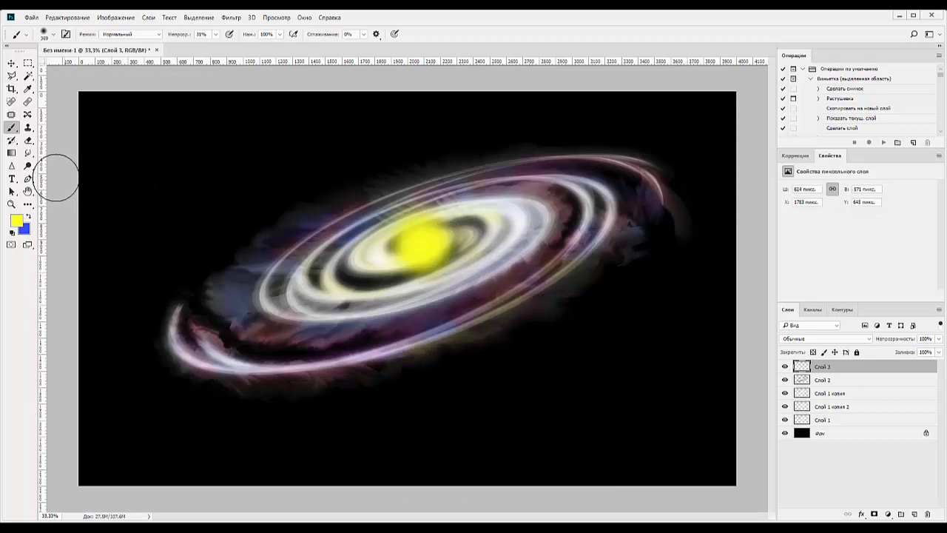
# - Brighten the middle of the core with white dabs from a smaller, harder brush
pyautogui.click(12, 233)
pyautogui.rightClick(391, 275)
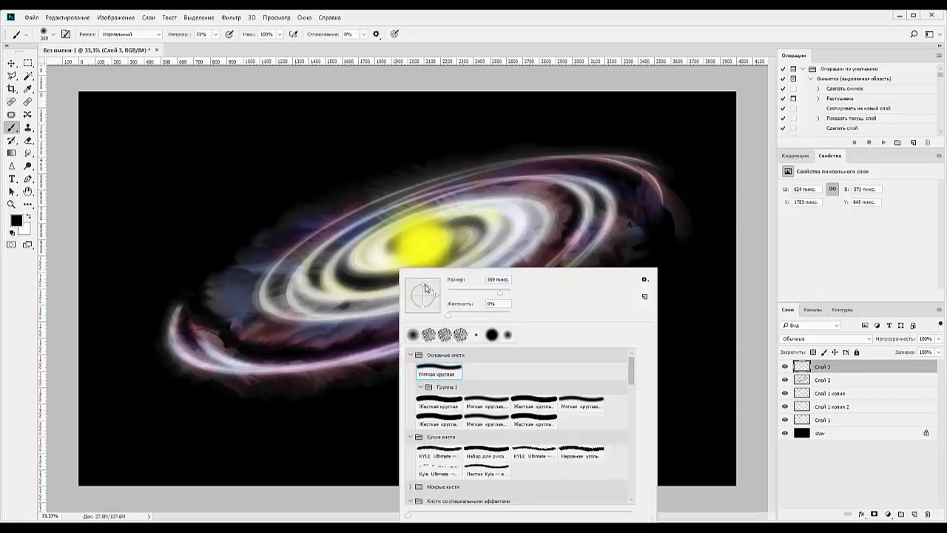
pyautogui.moveTo(448, 315); pyautogui.dragTo(492, 323)
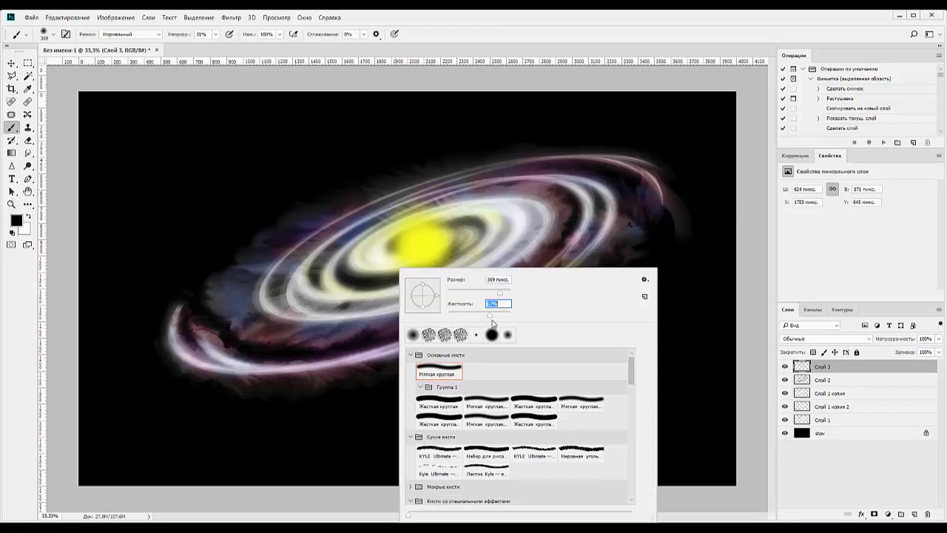
pyautogui.click(420, 244)
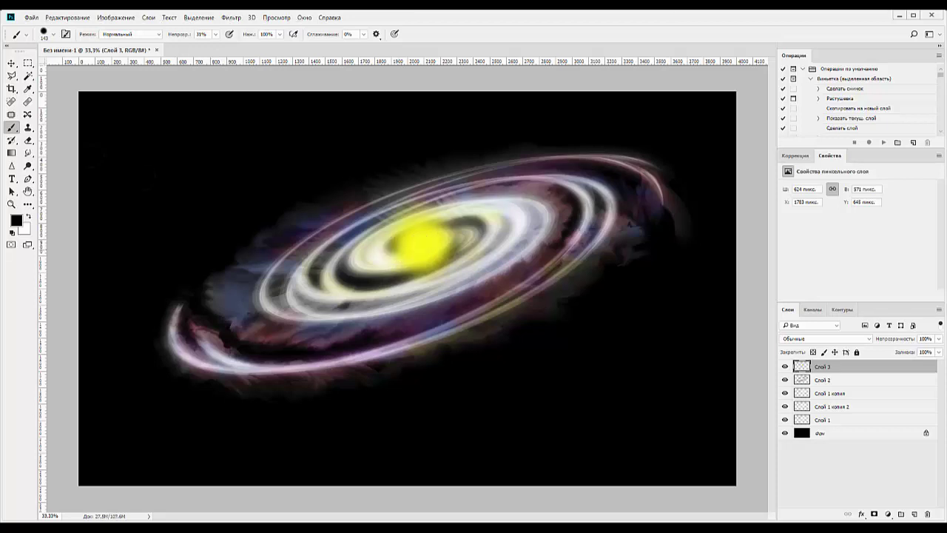
pyautogui.press('x')
pyautogui.click(421, 245)
pyautogui.click(421, 245)
pyautogui.rightClick(436, 266)
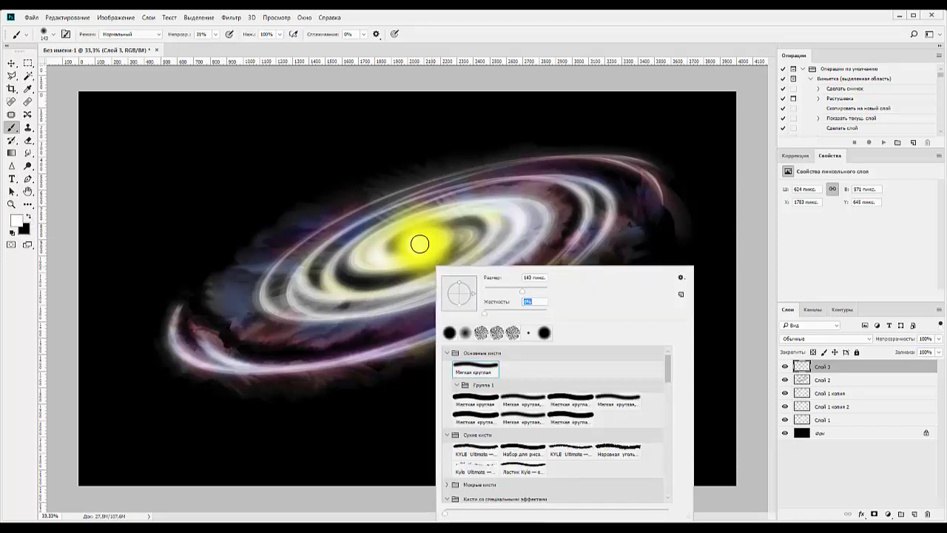
pyautogui.press('Return')
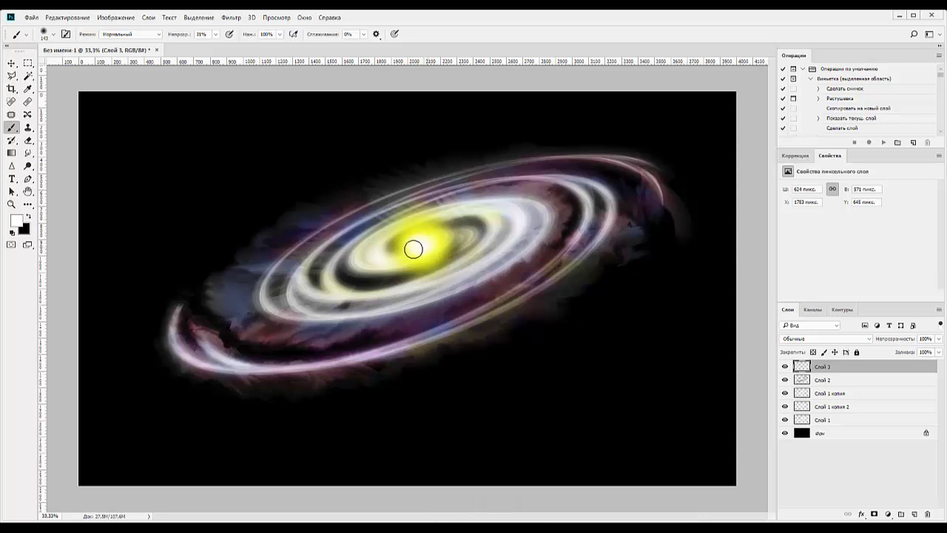
pyautogui.click(414, 245)
# - Skew and stretch the Слой 3 core into a tilted 744 × 479 px oval along the disc
pyautogui.hotkey('ctrl', 't')
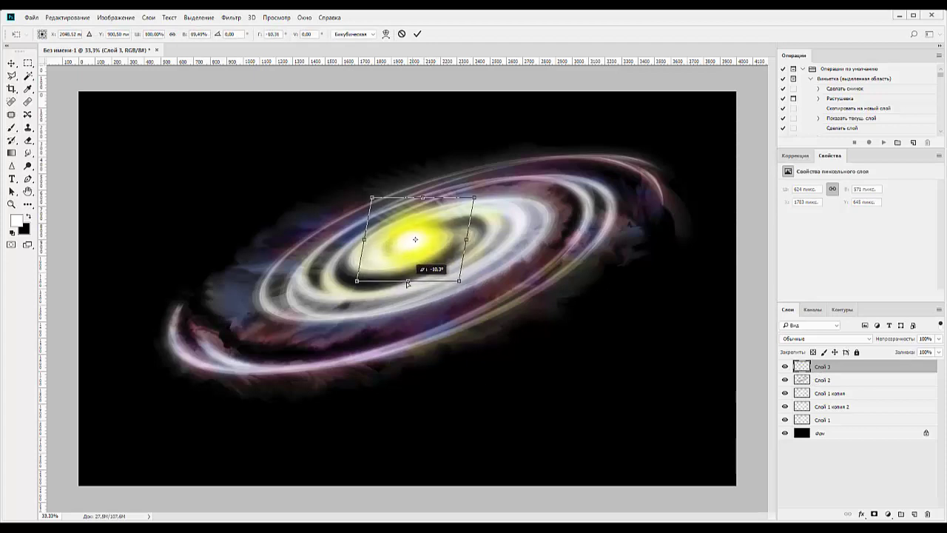
pyautogui.moveTo(421, 292); pyautogui.dragTo(404, 277)
pyautogui.moveTo(474, 200); pyautogui.dragTo(495, 201)
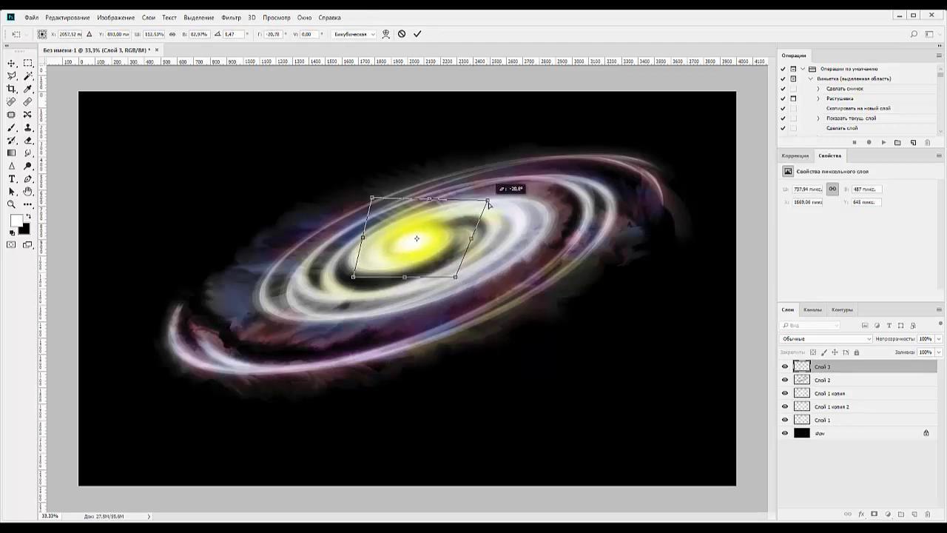
pyautogui.moveTo(353, 279); pyautogui.dragTo(344, 276)
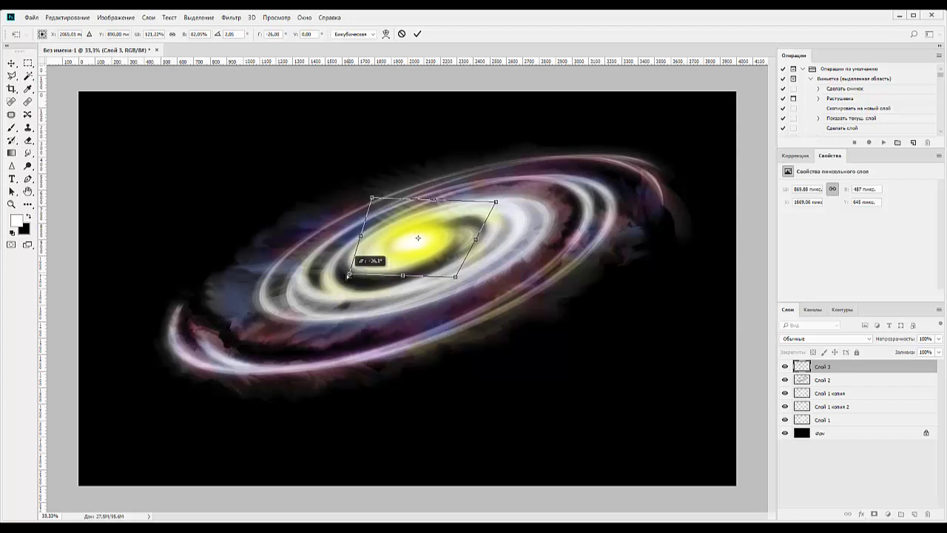
pyautogui.press('Return')
pyautogui.press('b')
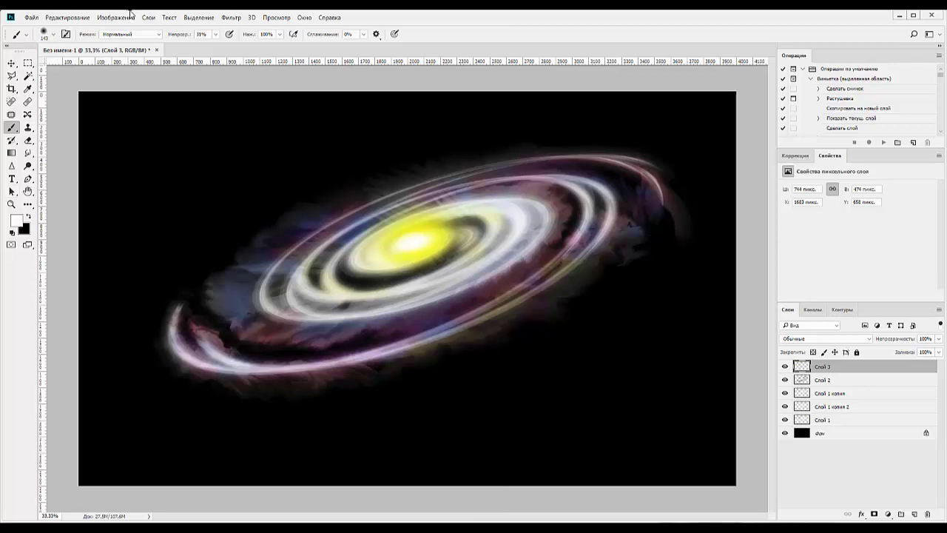
# - Shrink the brush to 21 px
pyautogui.click(44, 35)
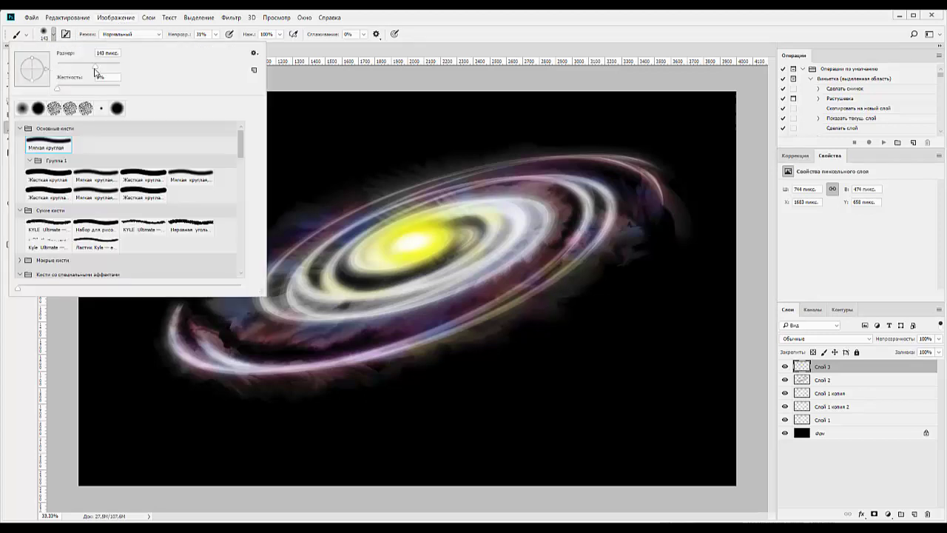
pyautogui.moveTo(95, 66); pyautogui.dragTo(66, 71)
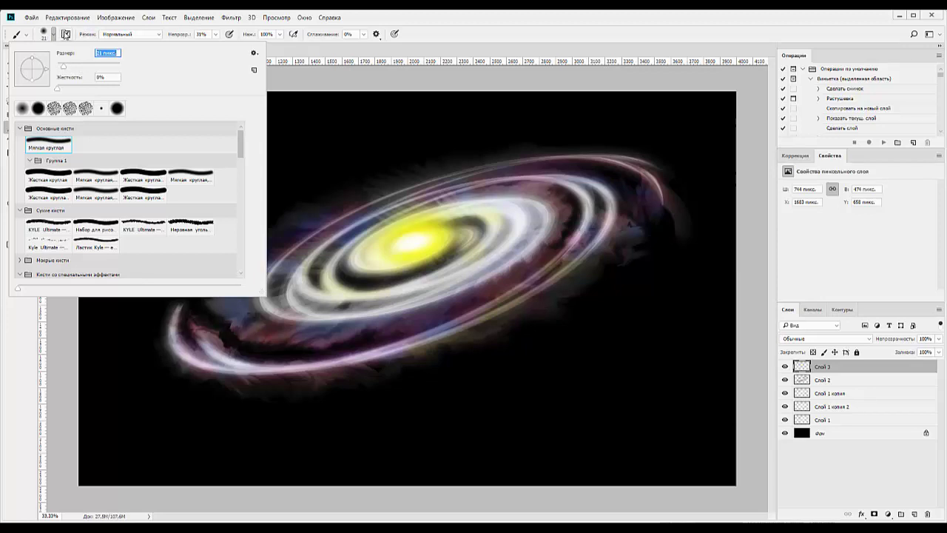
pyautogui.click(66, 34)
# - In Brush Settings, try Shape Dynamics with 100% size jitter and roundness and angle jitter, plus Scattering
pyautogui.click(65, 34)
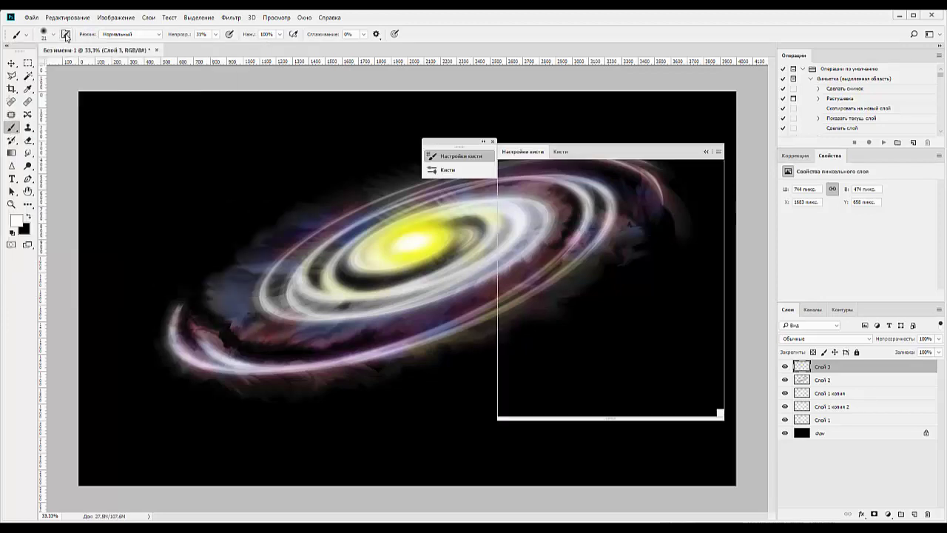
pyautogui.moveTo(627, 156); pyautogui.dragTo(560, 125)
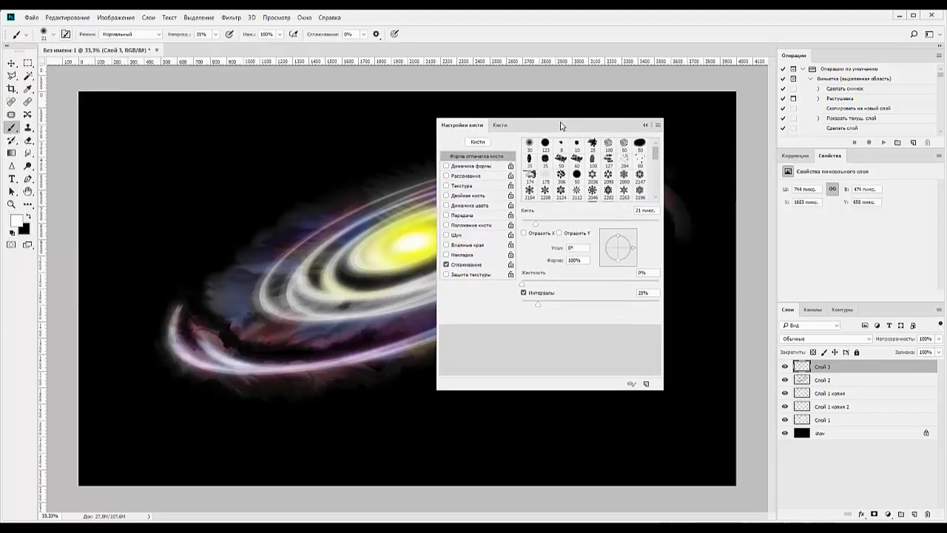
pyautogui.click(463, 161)
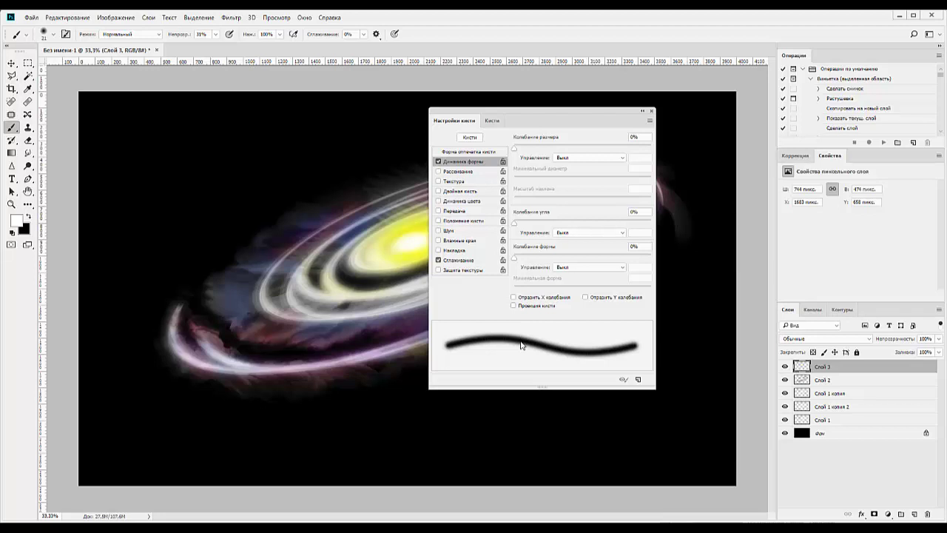
pyautogui.moveTo(515, 258)
pyautogui.mouseDown()
pyautogui.moveTo(540, 262)
pyautogui.moveTo(524, 262)
pyautogui.mouseUp()
pyautogui.moveTo(548, 293); pyautogui.dragTo(645, 295)
pyautogui.moveTo(512, 146); pyautogui.dragTo(632, 159)
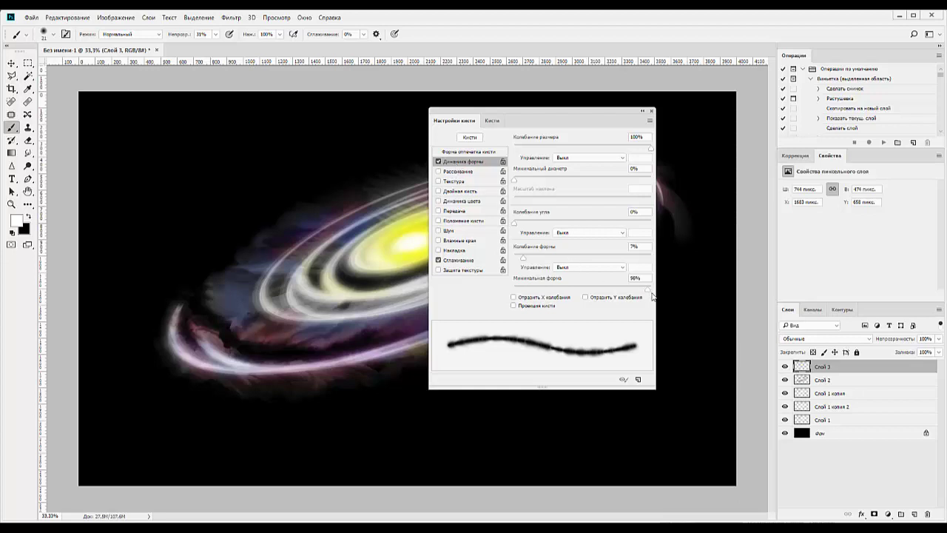
pyautogui.moveTo(653, 294); pyautogui.dragTo(590, 293)
pyautogui.moveTo(524, 257)
pyautogui.mouseDown()
pyautogui.moveTo(650, 262)
pyautogui.moveTo(566, 257)
pyautogui.mouseUp()
pyautogui.moveTo(515, 222); pyautogui.dragTo(529, 224)
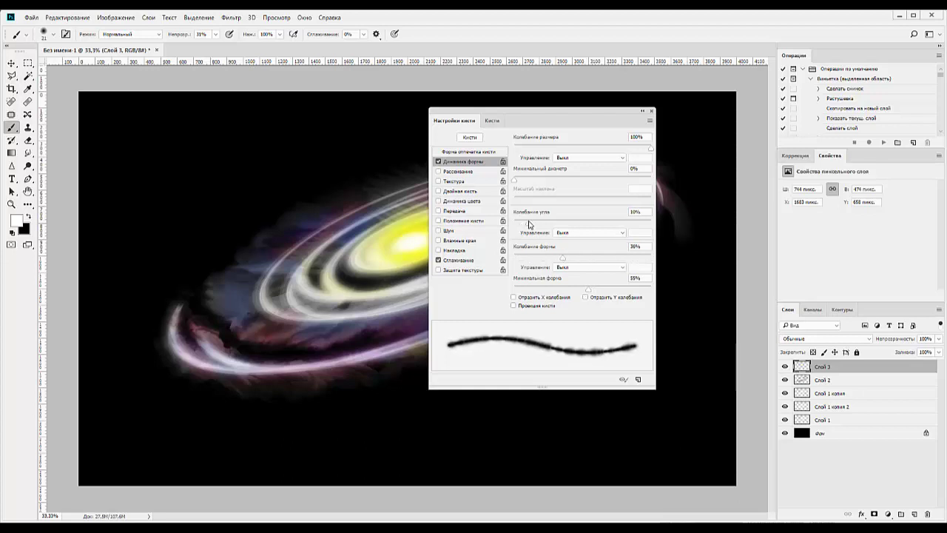
pyautogui.click(455, 172)
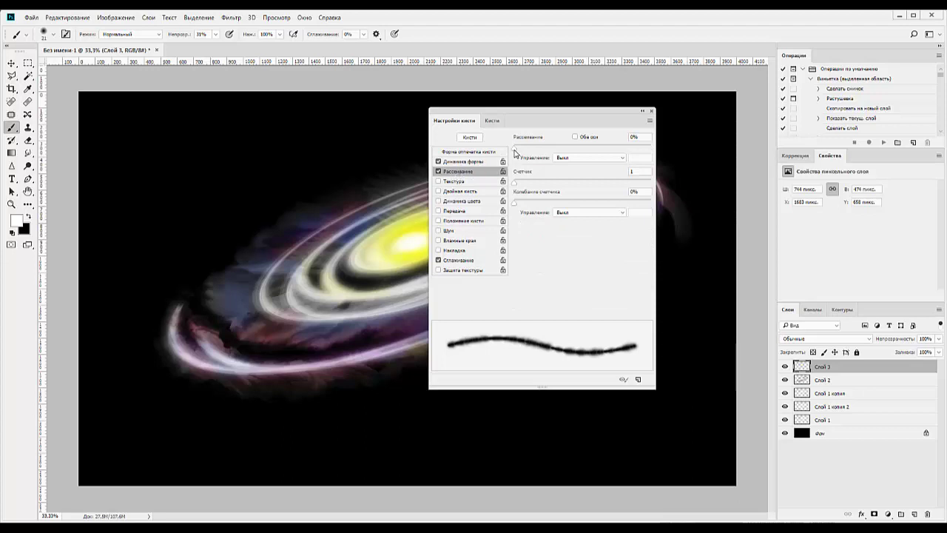
pyautogui.moveTo(514, 146); pyautogui.dragTo(614, 160)
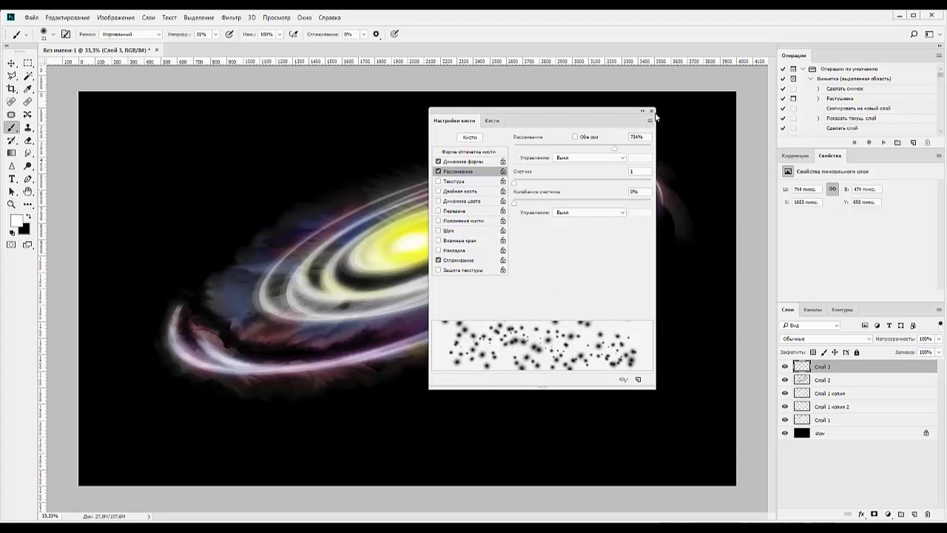
pyautogui.click(651, 111)
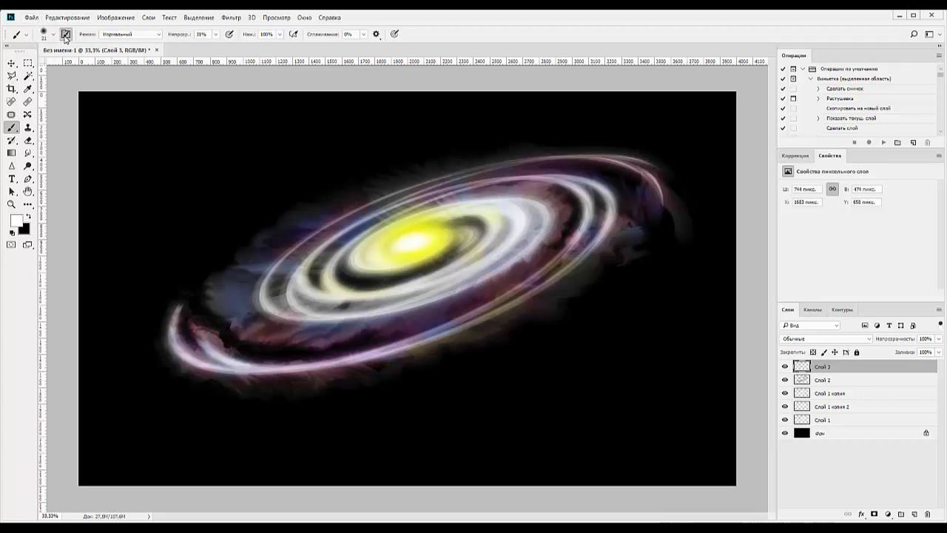
# - Set minimum roundness to 1%, zero roundness and size jitter, and turn Scattering off
pyautogui.click(65, 34)
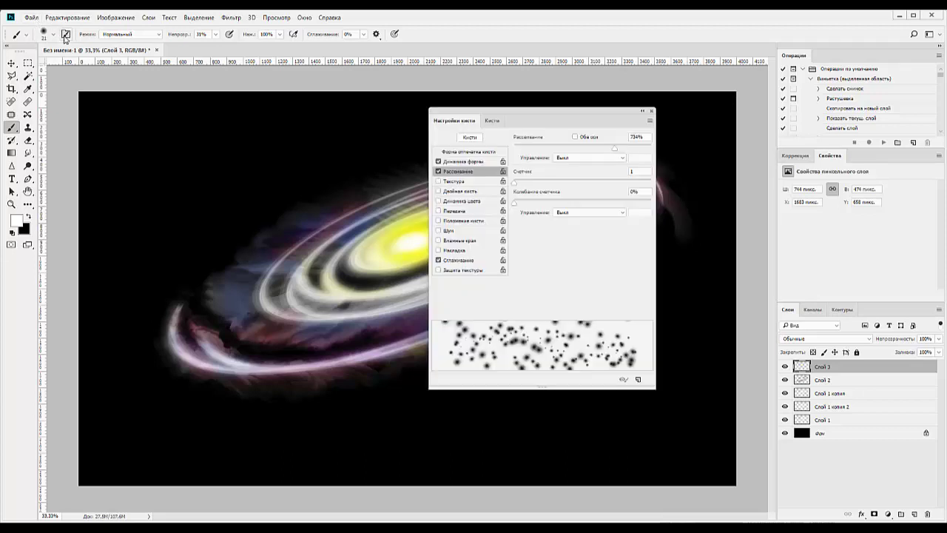
pyautogui.click(453, 163)
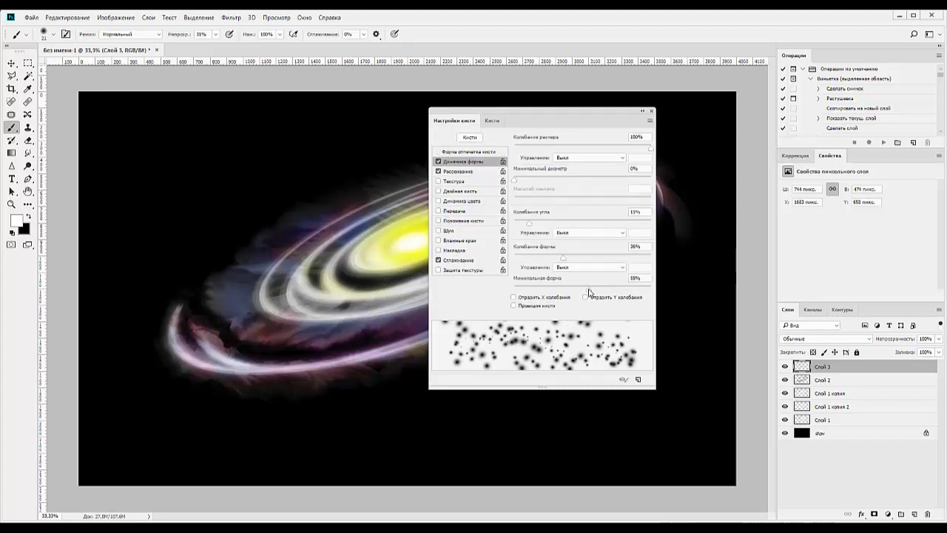
pyautogui.moveTo(588, 289); pyautogui.dragTo(489, 292)
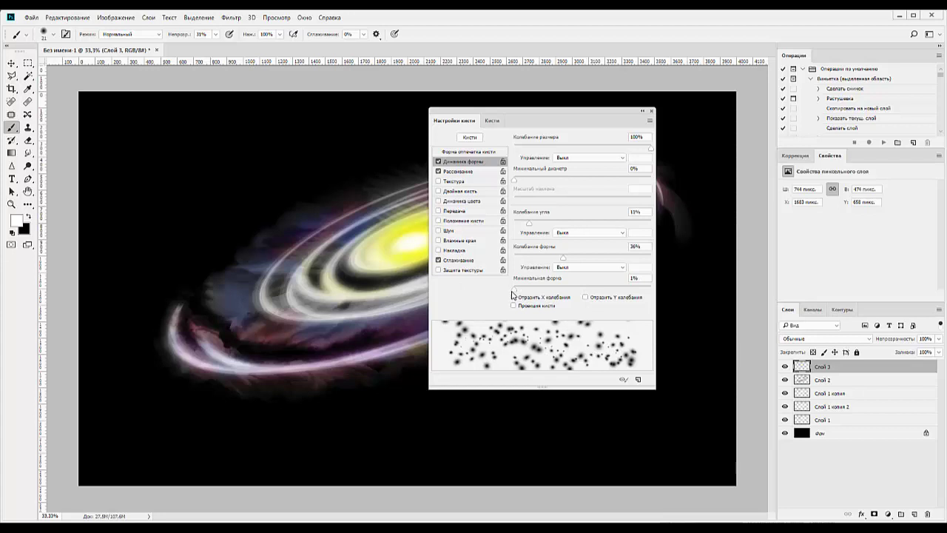
pyautogui.moveTo(563, 257); pyautogui.dragTo(509, 259)
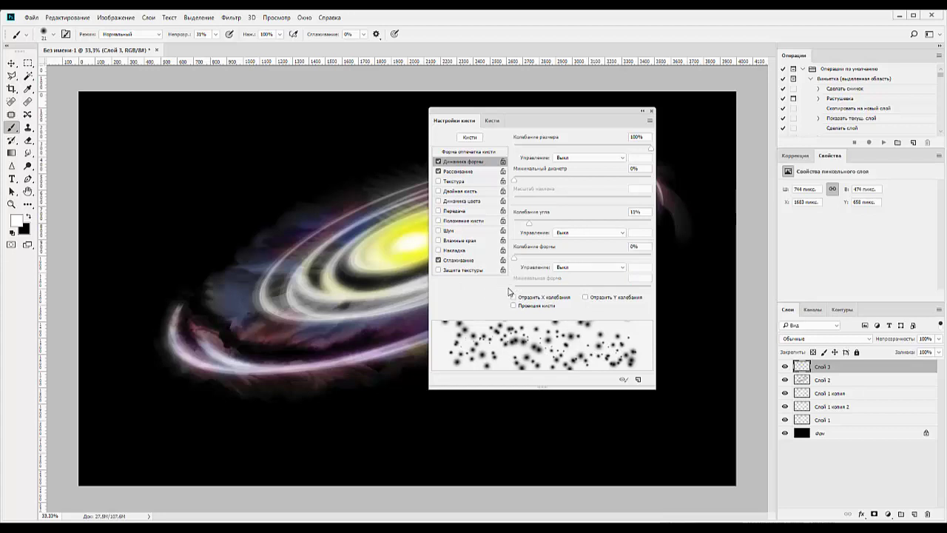
pyautogui.click(438, 171)
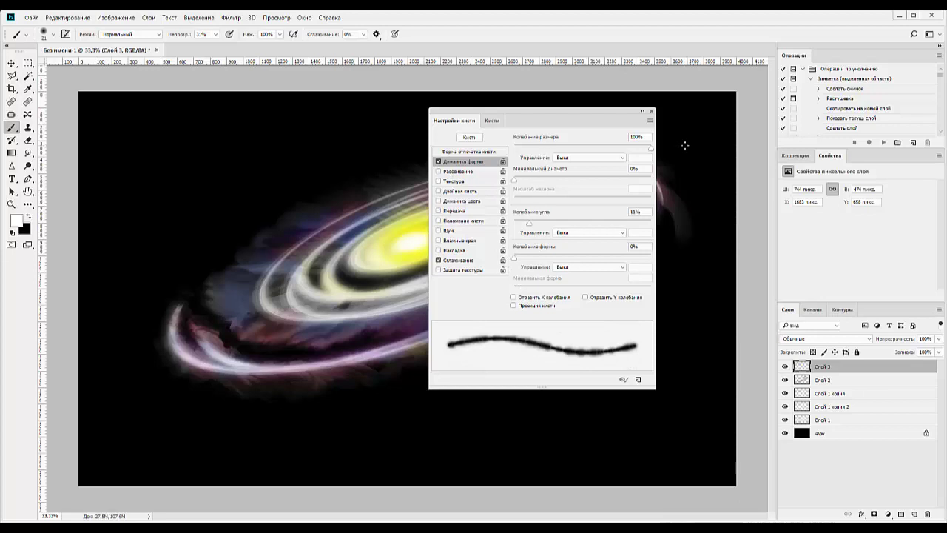
pyautogui.moveTo(651, 148); pyautogui.dragTo(497, 152)
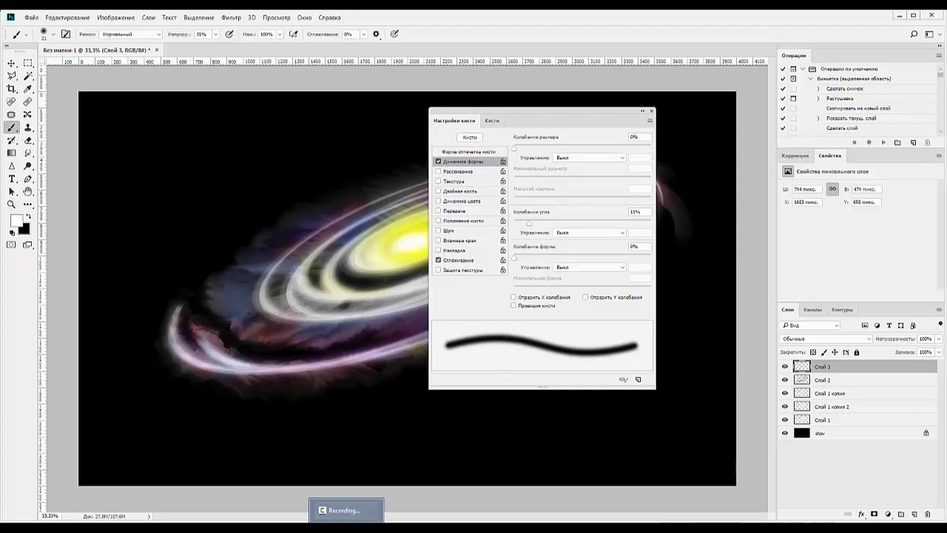
# - Bring up Camtasia's recorder controls from the taskbar to keep capturing
pyautogui.click(422, 509)
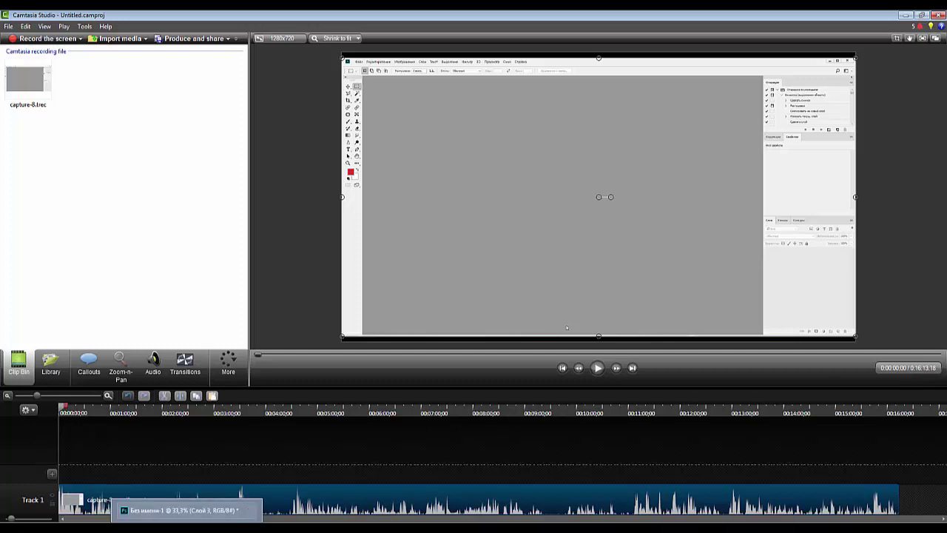
pyautogui.click(346, 509)
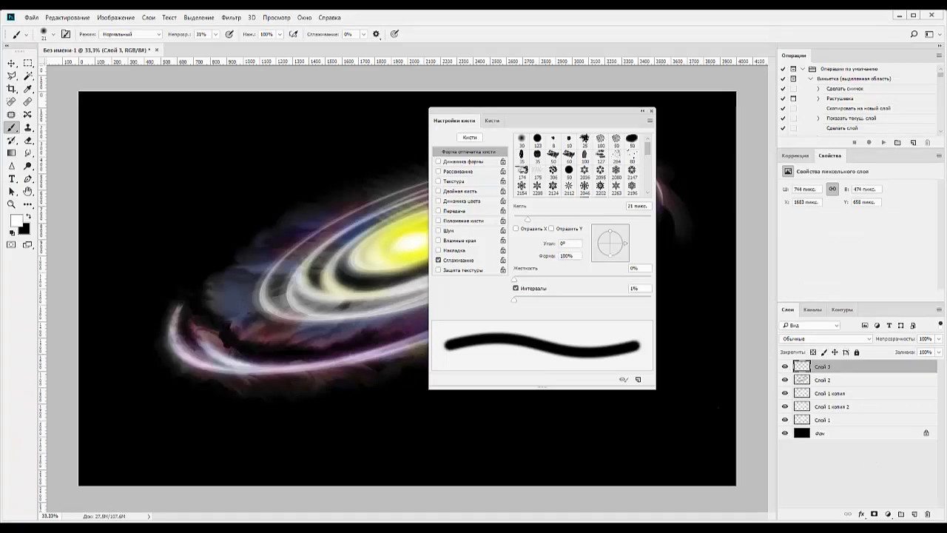
# - Widen brush spacing, set Shape Dynamics size jitter to 100% and Scattering to 1000%
pyautogui.moveTo(514, 297); pyautogui.dragTo(600, 304)
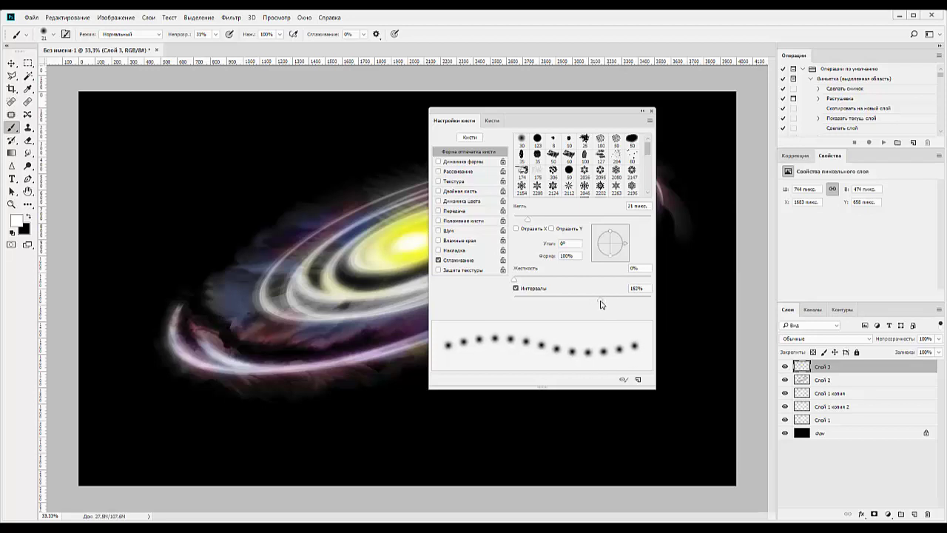
pyautogui.click(457, 163)
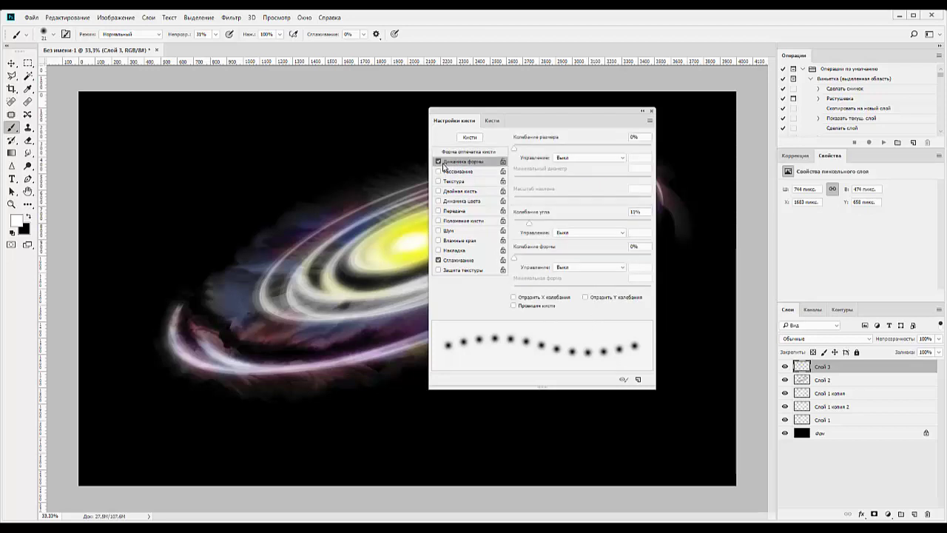
pyautogui.moveTo(514, 148); pyautogui.dragTo(660, 160)
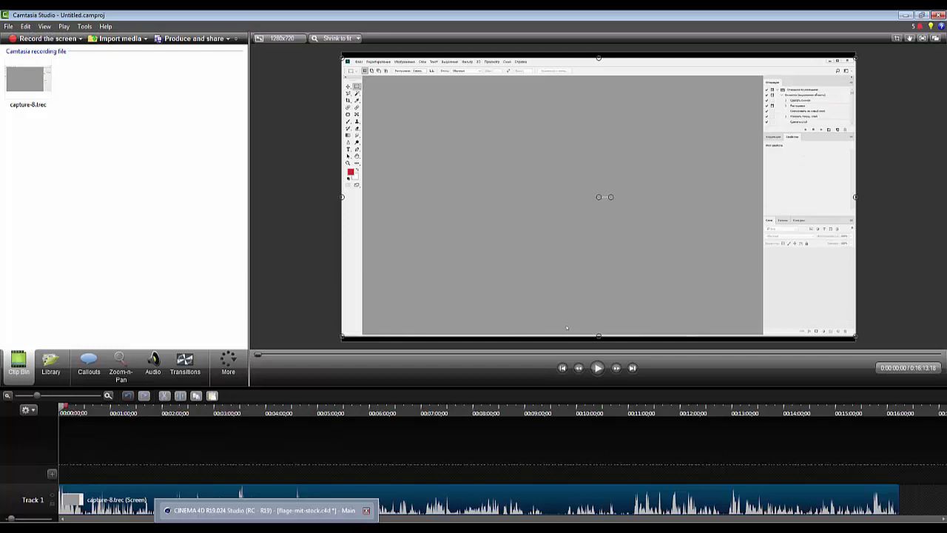
pyautogui.click(341, 510)
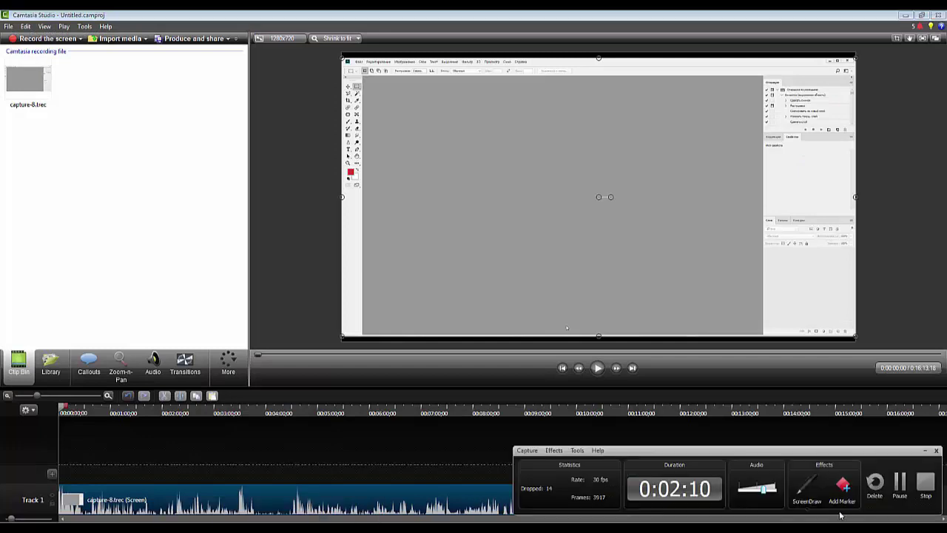
pyautogui.click(906, 485)
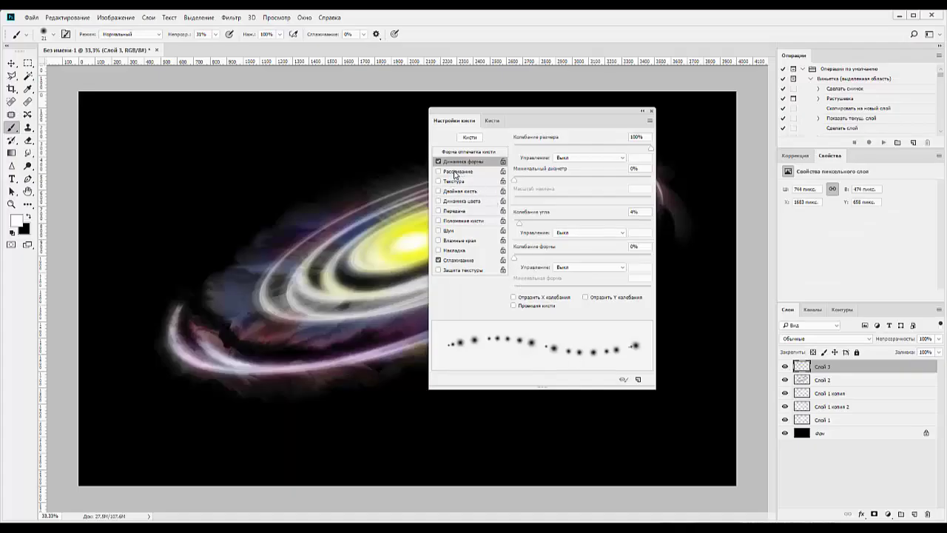
pyautogui.click(455, 172)
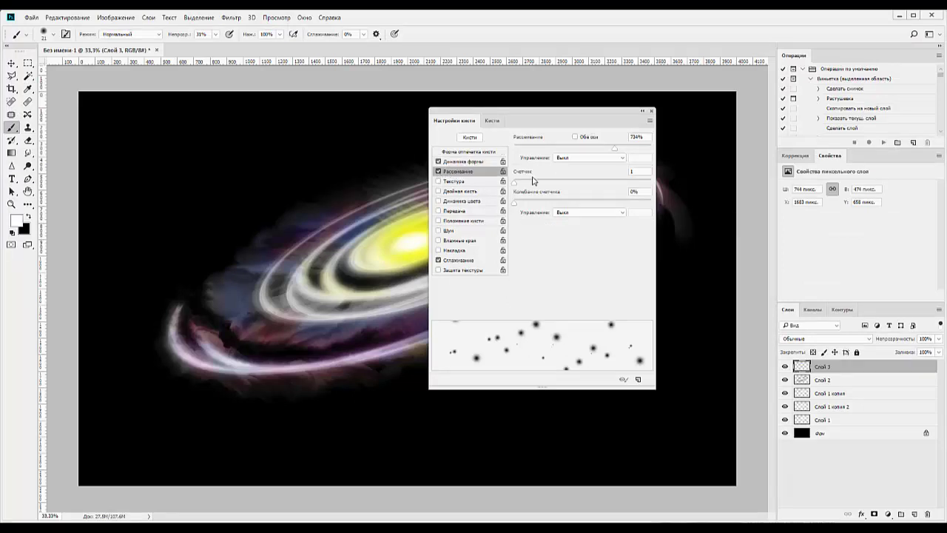
pyautogui.moveTo(617, 151); pyautogui.dragTo(654, 155)
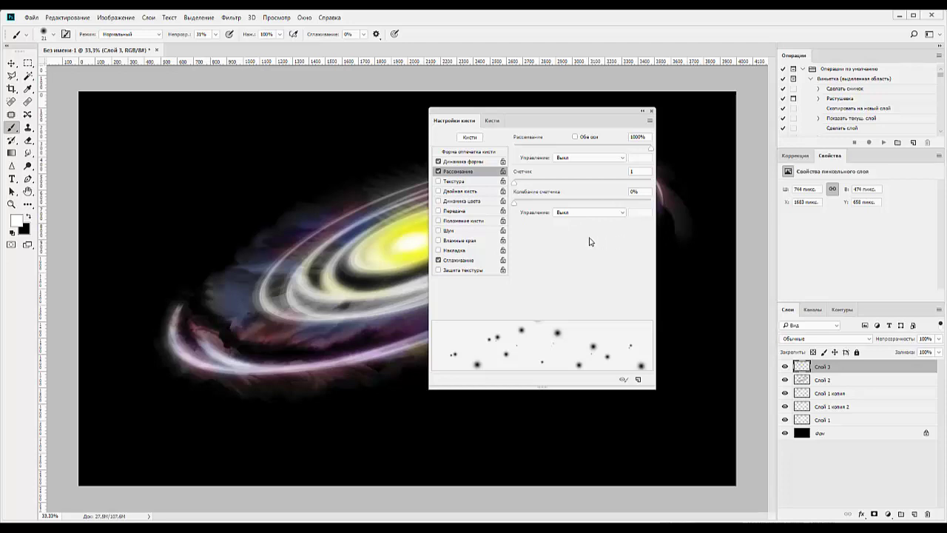
# - Enable Transfer with 100% opacity jitter and keep Smoothing on
pyautogui.click(438, 211)
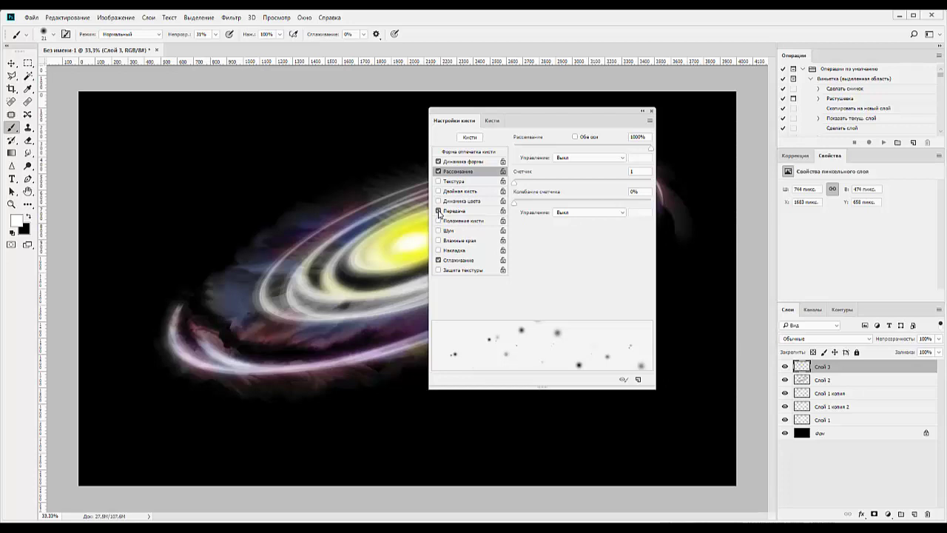
pyautogui.click(451, 213)
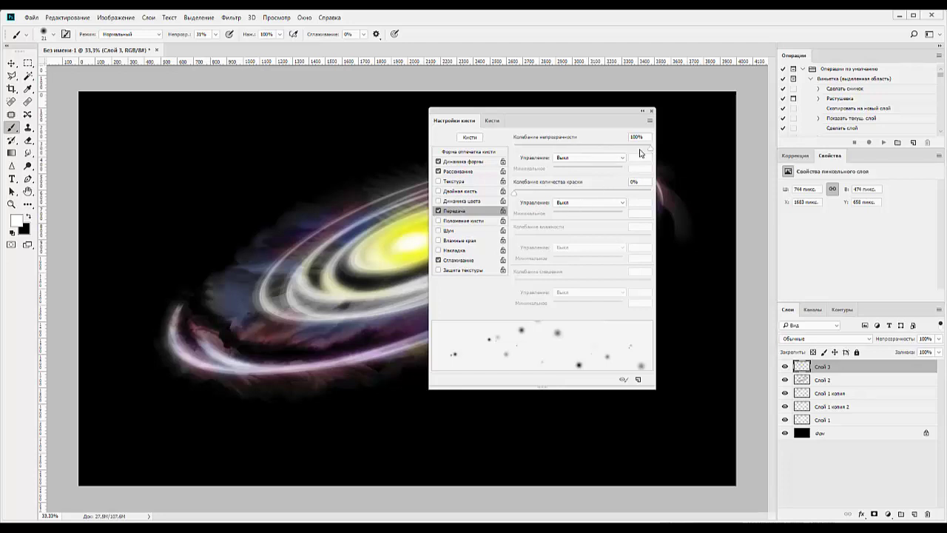
pyautogui.moveTo(650, 148); pyautogui.dragTo(516, 150)
pyautogui.click(641, 148)
pyautogui.click(651, 148)
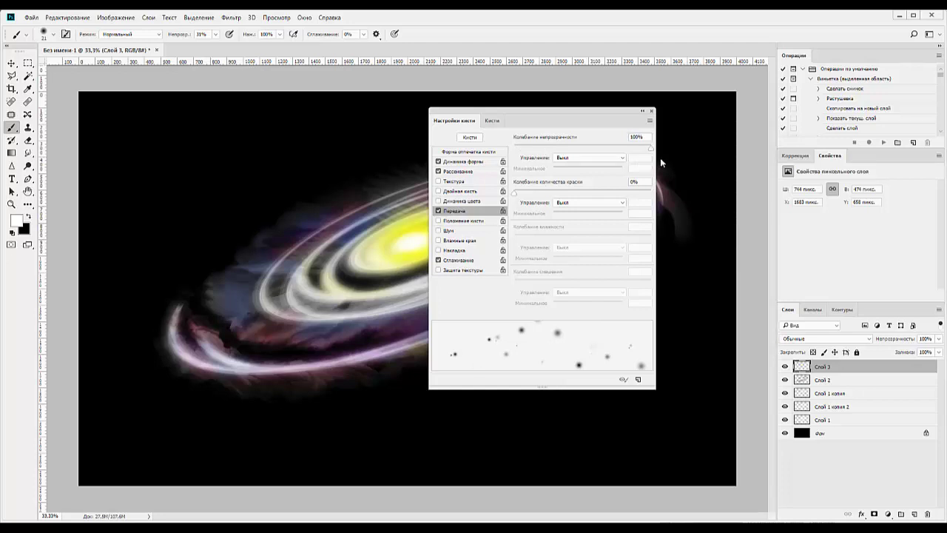
pyautogui.click(453, 259)
pyautogui.click(439, 261)
pyautogui.click(438, 261)
# - Paint test strokes of scattered dots left of the galaxy, then undo them
pyautogui.moveTo(206, 225); pyautogui.dragTo(227, 248)
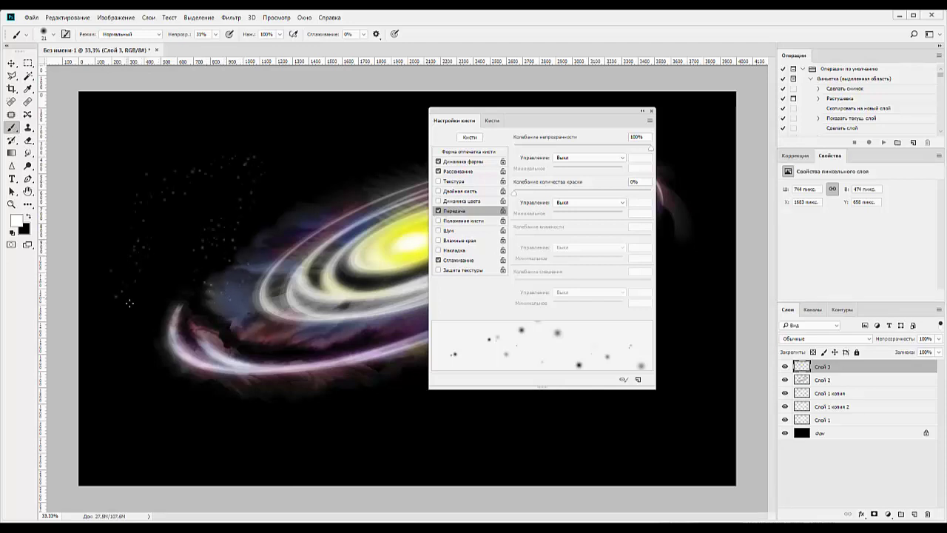
pyautogui.moveTo(129, 302); pyautogui.dragTo(335, 317)
pyautogui.hotkey('ctrl', 'z')
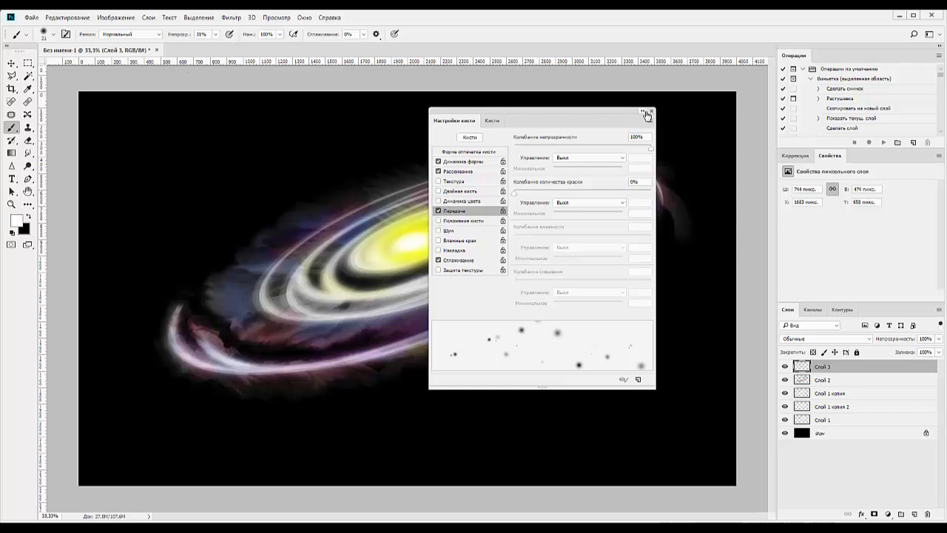
# - Collapse Brush Settings, set brush opacity to 100%, and add a new layer, Слой 4
pyautogui.click(645, 113)
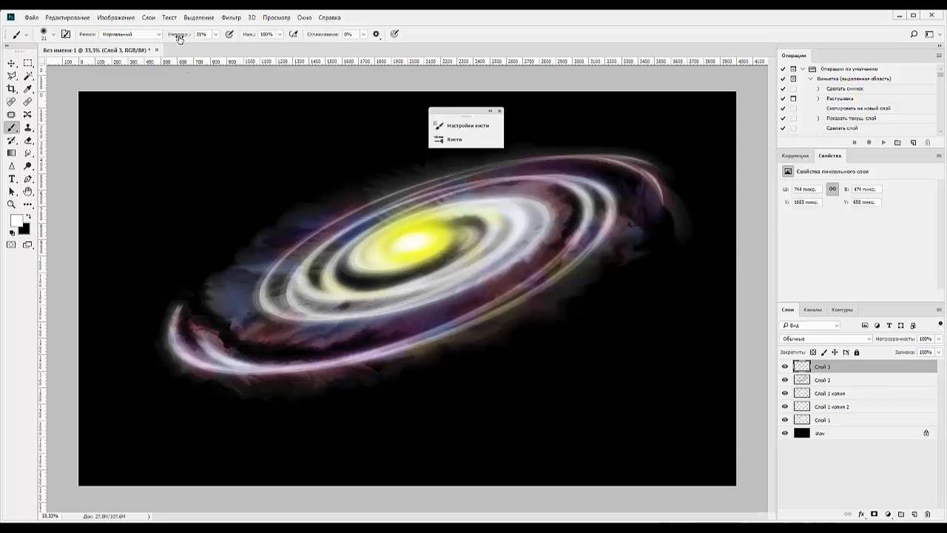
pyautogui.moveTo(178, 38); pyautogui.dragTo(276, 43)
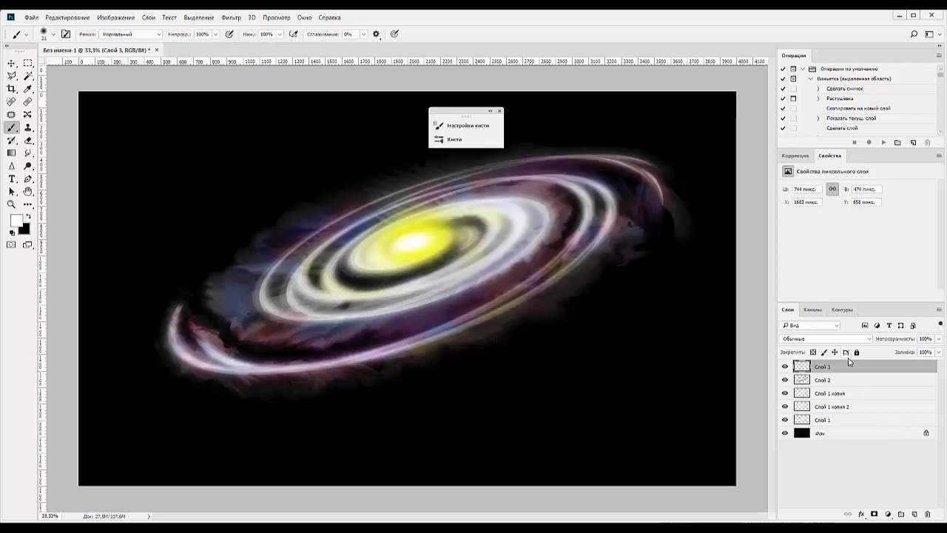
pyautogui.click(914, 514)
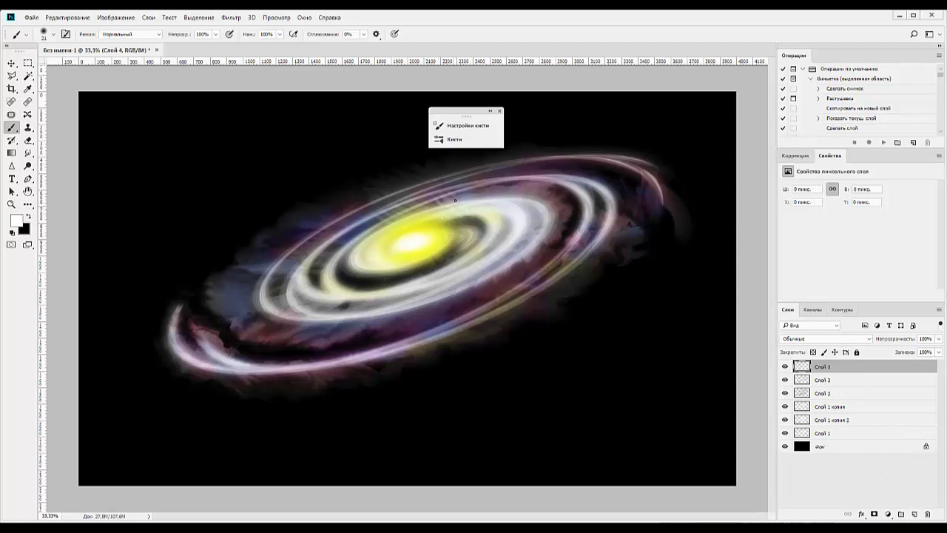
# - Scatter white stars around all the galaxy's edges and arms, then duplicate Слой 4 as Слой 4 копия
pyautogui.moveTo(455, 200); pyautogui.dragTo(573, 197)
pyautogui.moveTo(549, 261); pyautogui.dragTo(453, 303)
pyautogui.moveTo(274, 275); pyautogui.dragTo(293, 326)
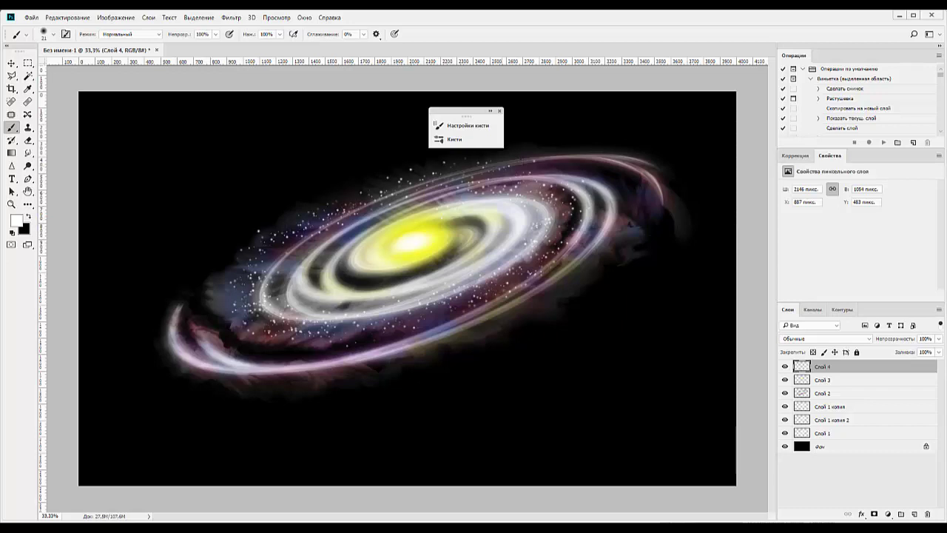
pyautogui.moveTo(591, 156); pyautogui.dragTo(569, 152)
pyautogui.moveTo(684, 199); pyautogui.dragTo(670, 250)
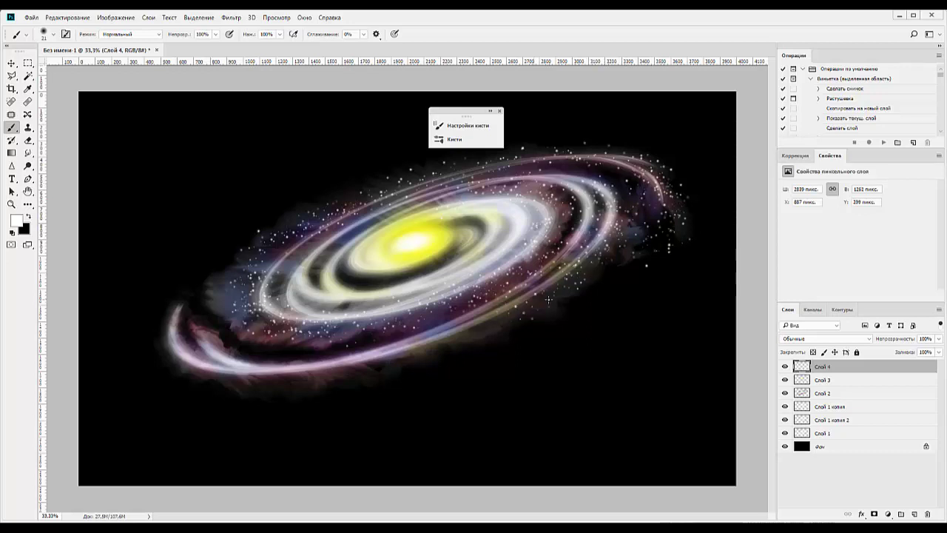
pyautogui.moveTo(548, 300); pyautogui.dragTo(497, 306)
pyautogui.moveTo(447, 362); pyautogui.dragTo(455, 326)
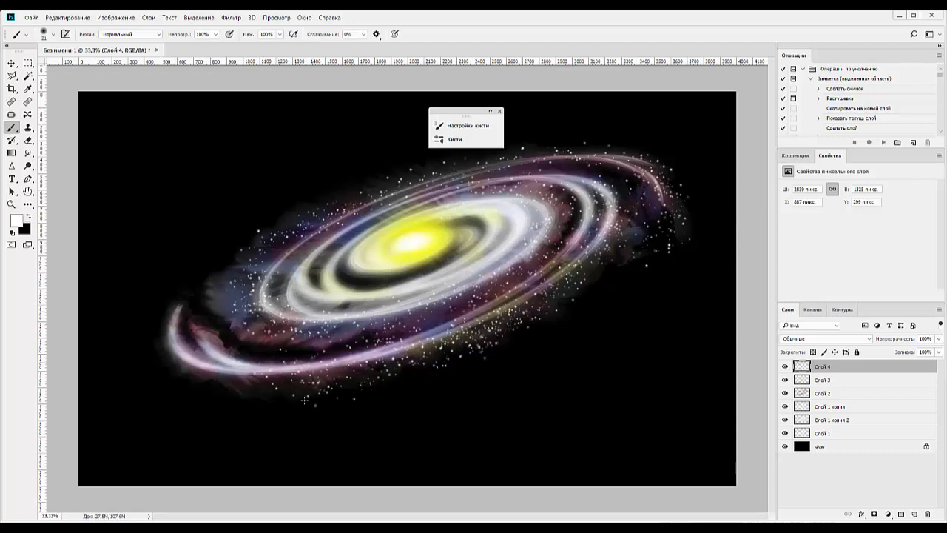
pyautogui.moveTo(304, 399); pyautogui.dragTo(189, 314)
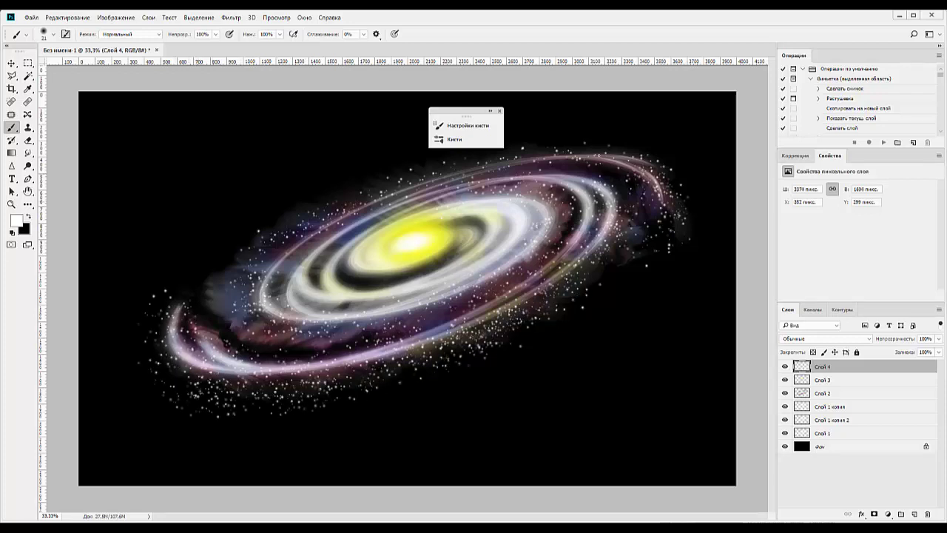
pyautogui.moveTo(660, 199); pyautogui.dragTo(667, 221)
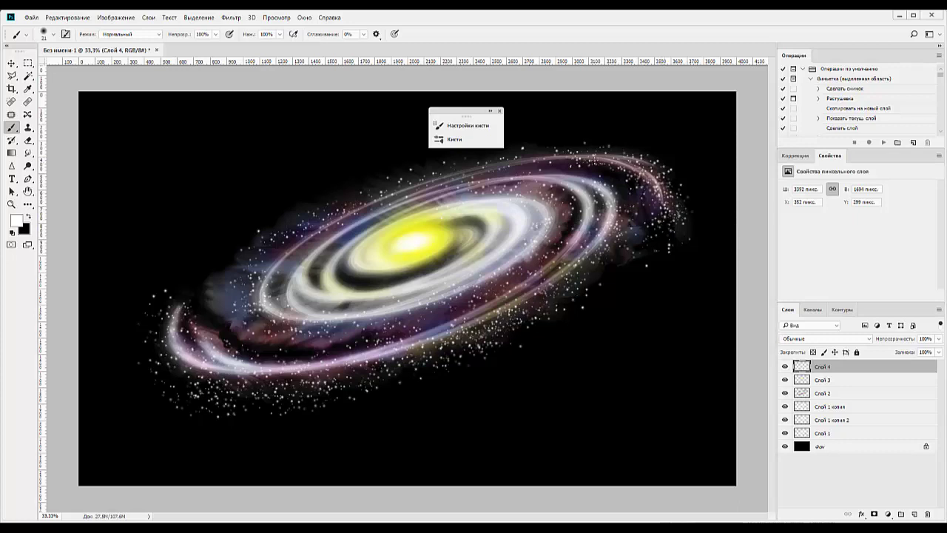
pyautogui.moveTo(596, 159); pyautogui.dragTo(525, 142)
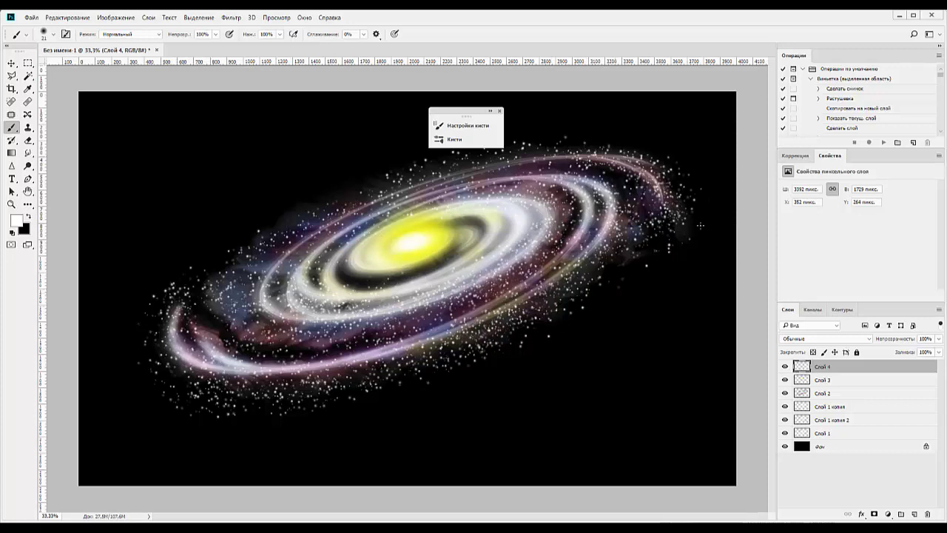
pyautogui.moveTo(700, 225); pyautogui.dragTo(686, 241)
pyautogui.moveTo(863, 370); pyautogui.dragTo(915, 513)
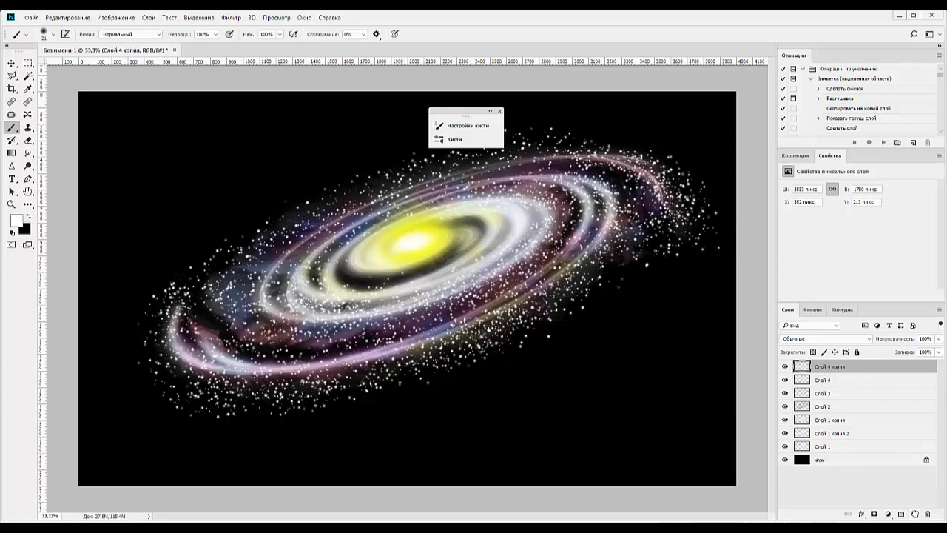
# - Select the original star layer Слой 4 and bring up the Filter > Stylize (Стилизация) submenu
pyautogui.click(842, 382)
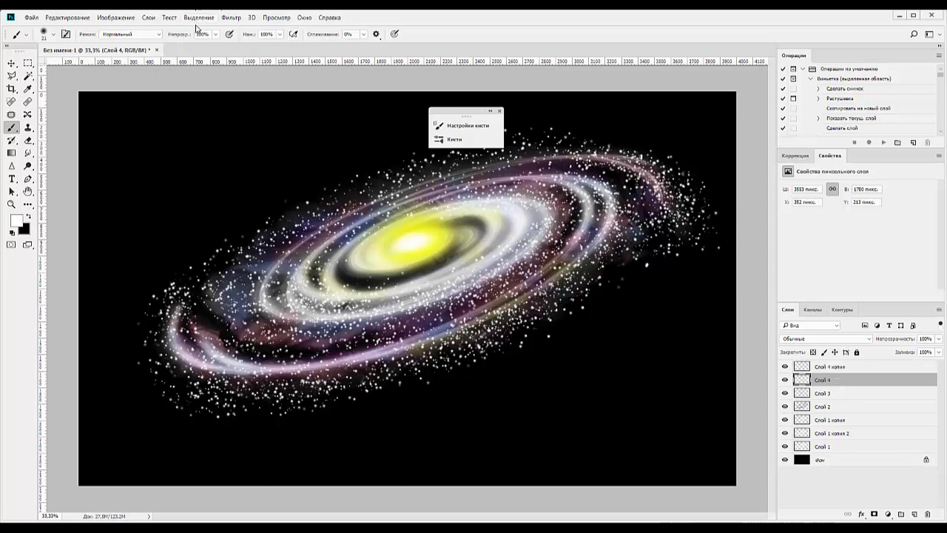
pyautogui.click(229, 20)
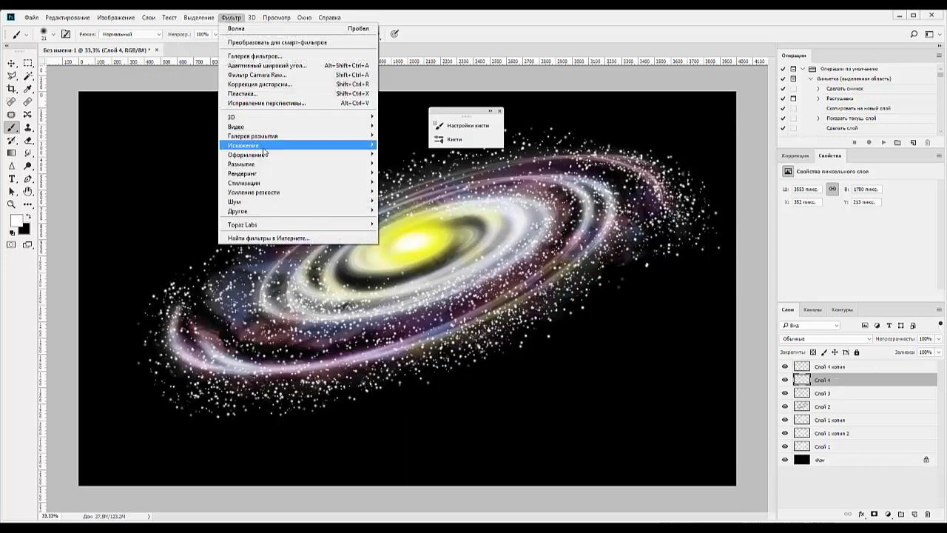
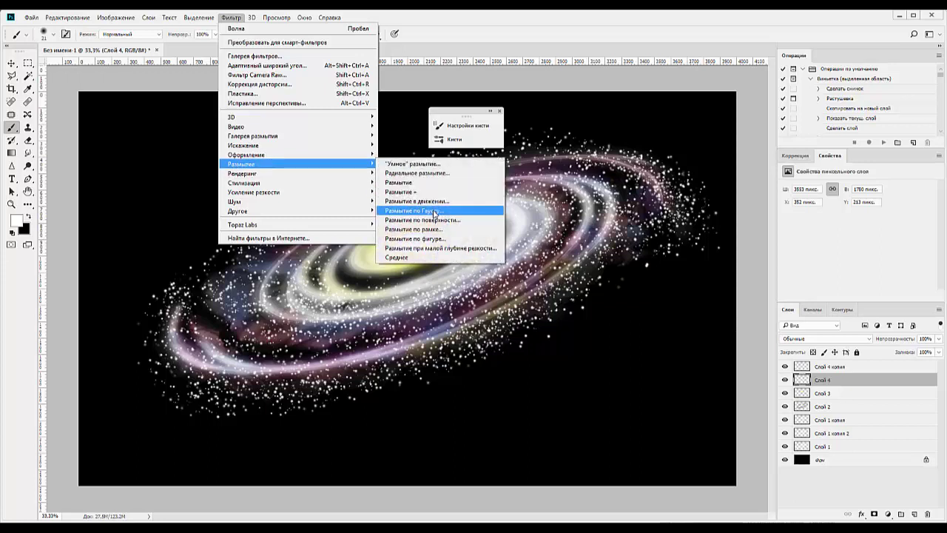
# - Apply a small-radius Gaussian Blur to Слой 4 to soften the galaxy
pyautogui.click(434, 210)
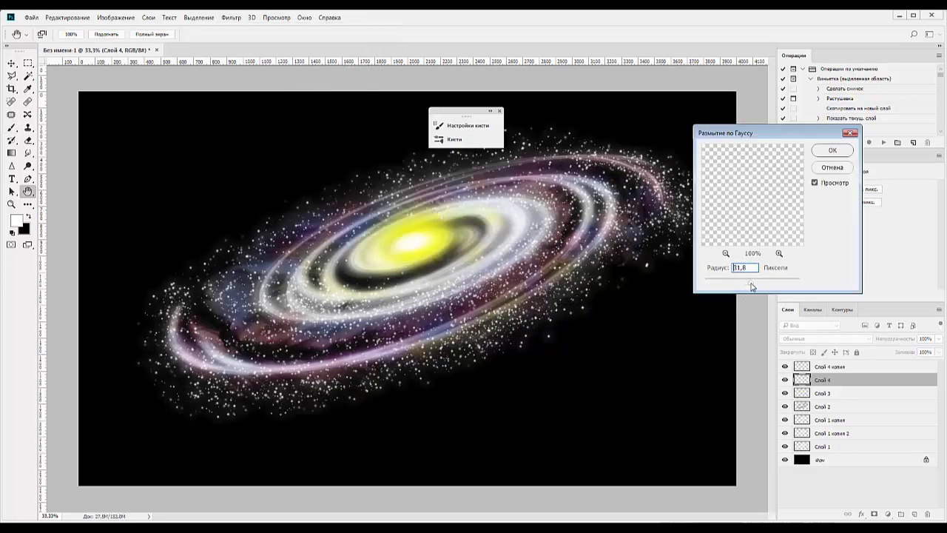
pyautogui.moveTo(751, 287)
pyautogui.mouseDown()
pyautogui.moveTo(707, 287)
pyautogui.moveTo(738, 287)
pyautogui.mouseUp()
pyautogui.click(830, 155)
pyautogui.press('Return')
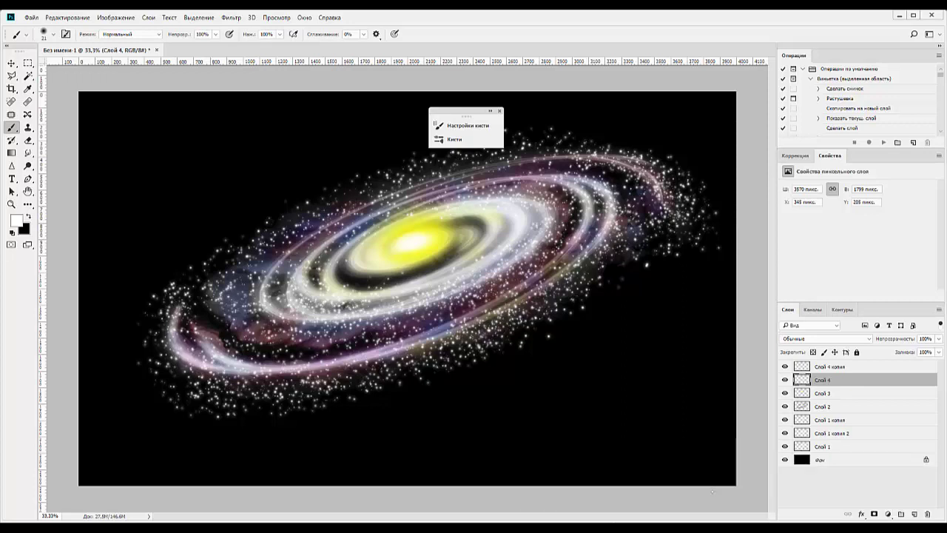
# - Add new layer Слой 5 and load the transparent rainbow preset in the Gradient Editor
pyautogui.click(869, 369)
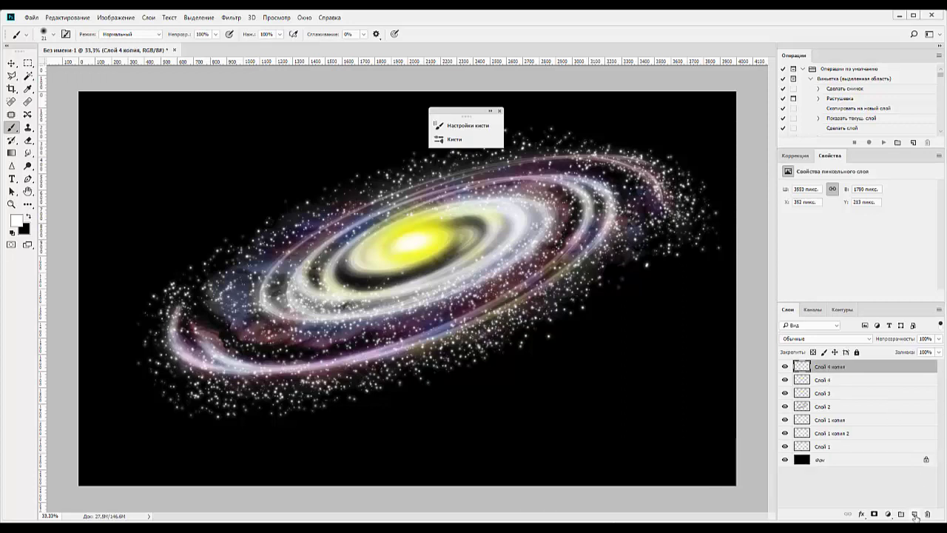
pyautogui.click(915, 514)
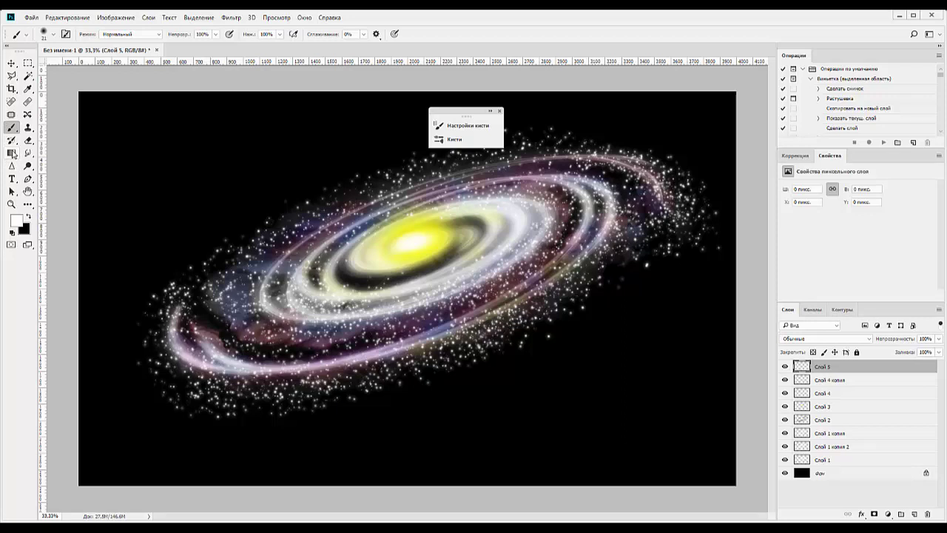
pyautogui.click(12, 153)
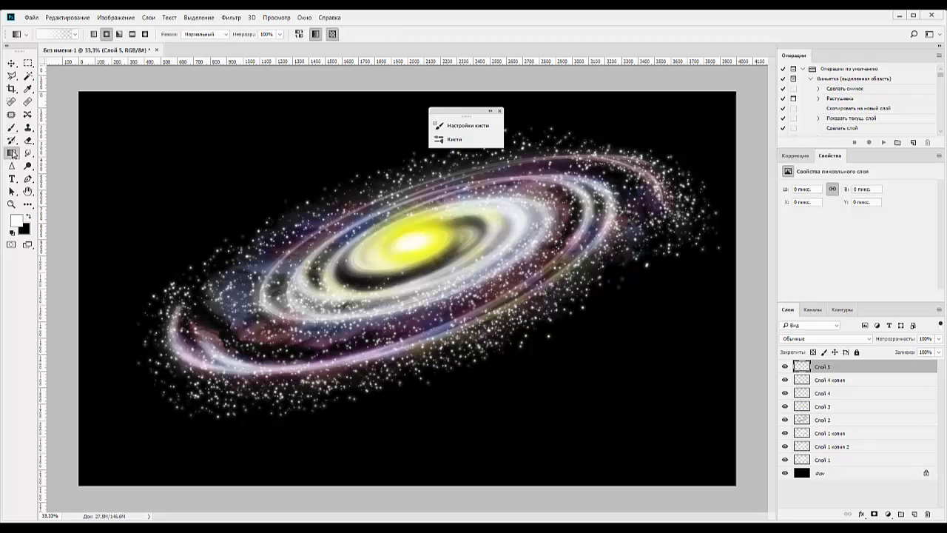
pyautogui.click(63, 35)
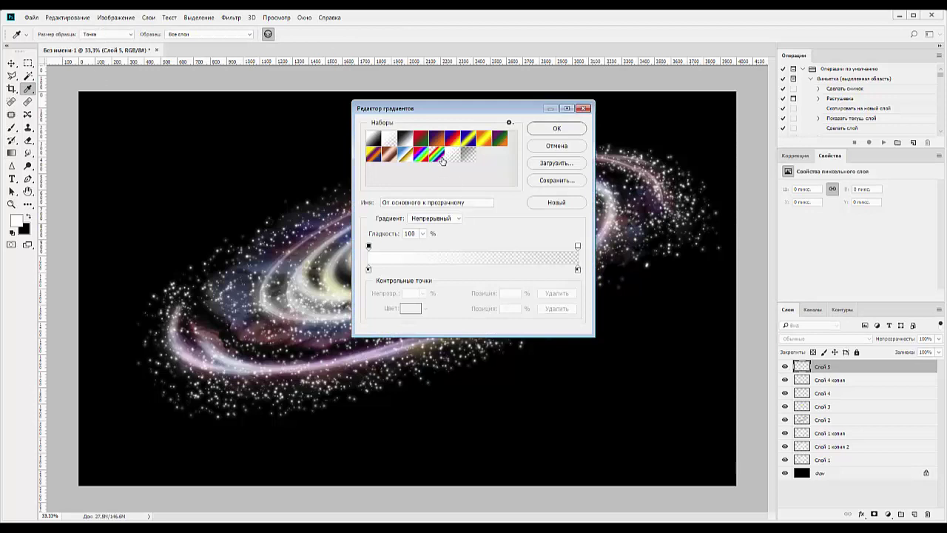
pyautogui.click(421, 155)
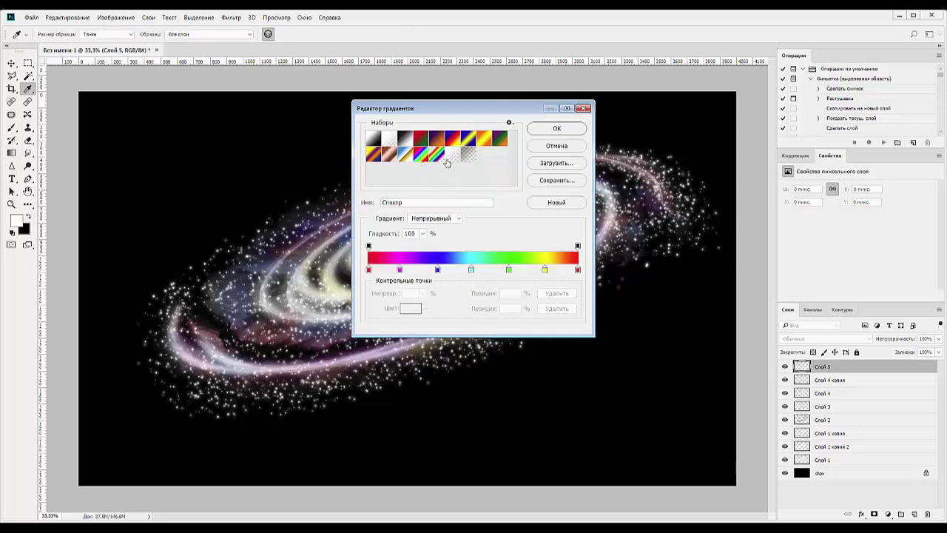
pyautogui.click(438, 153)
# - Move the red stop to the start and remove the left opacity stops so the left end is opaque
pyautogui.moveTo(394, 271); pyautogui.dragTo(369, 271)
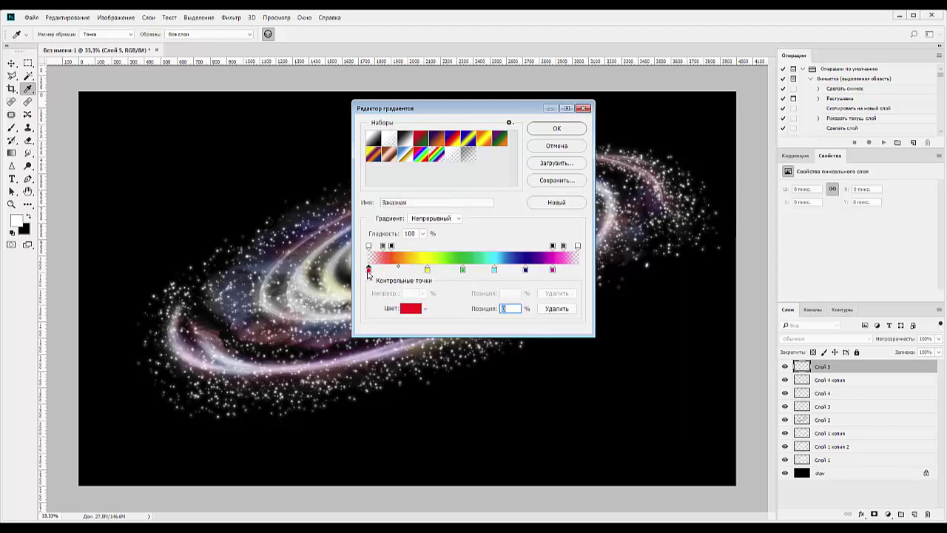
pyautogui.click(370, 269)
pyautogui.moveTo(382, 246); pyautogui.dragTo(384, 289)
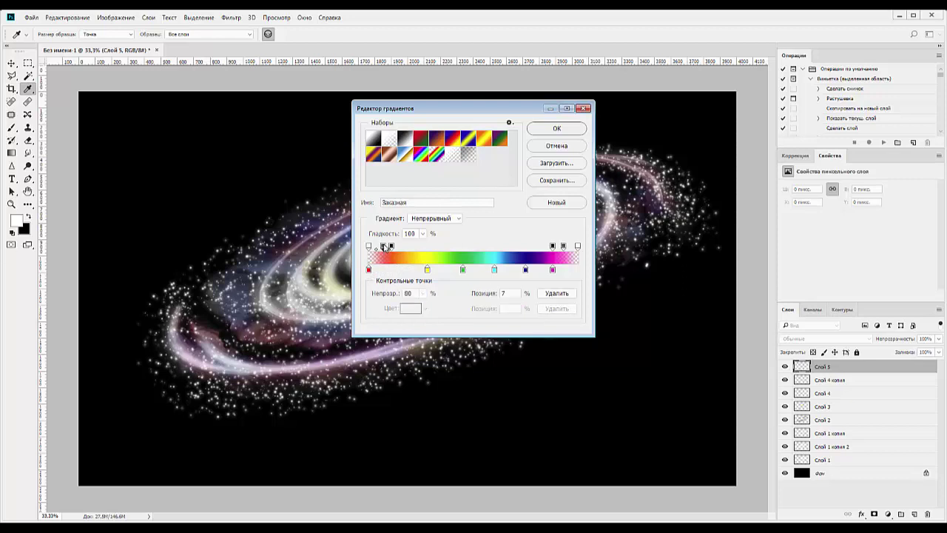
pyautogui.moveTo(392, 246); pyautogui.dragTo(387, 309)
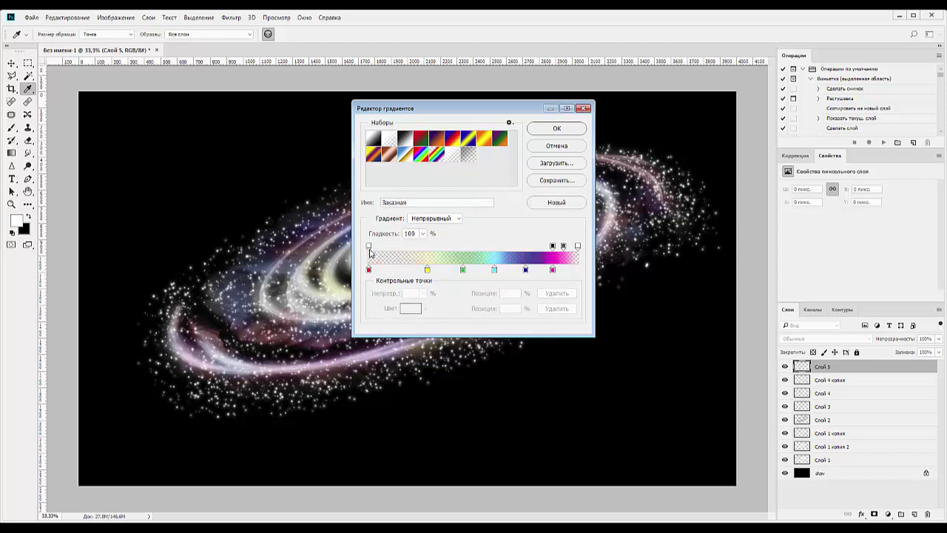
pyautogui.moveTo(369, 247); pyautogui.dragTo(381, 299)
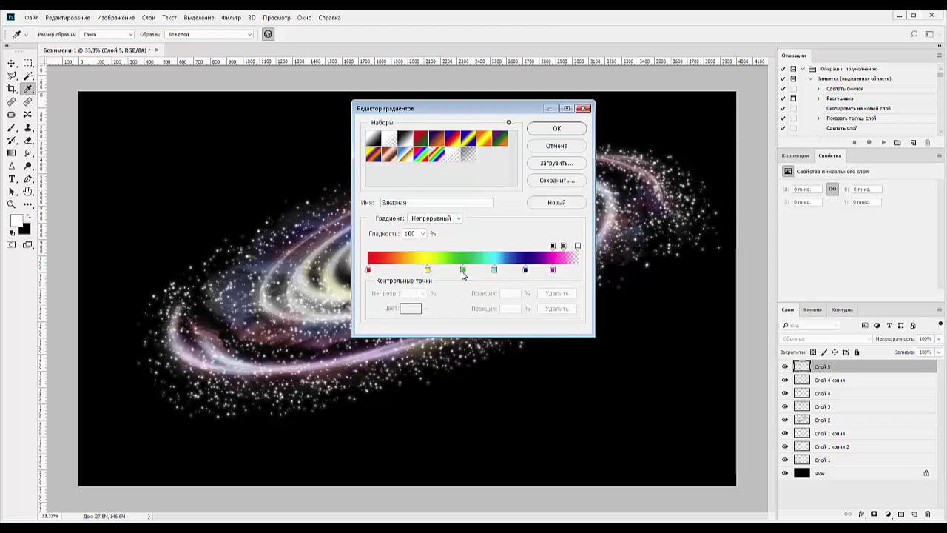
# - Remove the green stop, shift cyan left, and add a colour stop at the right end
pyautogui.moveTo(462, 269); pyautogui.dragTo(474, 314)
pyautogui.moveTo(494, 270); pyautogui.dragTo(477, 269)
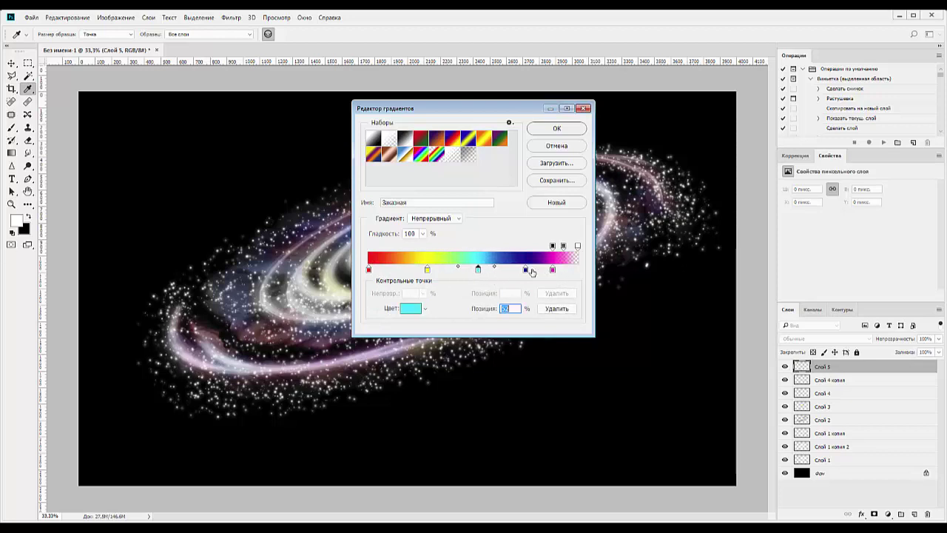
pyautogui.click(525, 269)
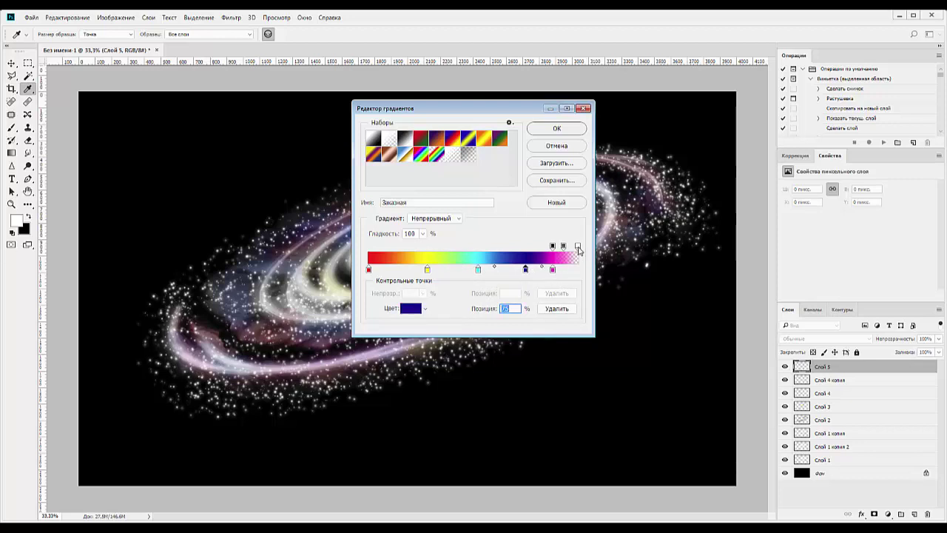
pyautogui.moveTo(578, 246); pyautogui.dragTo(579, 269)
pyautogui.click(577, 270)
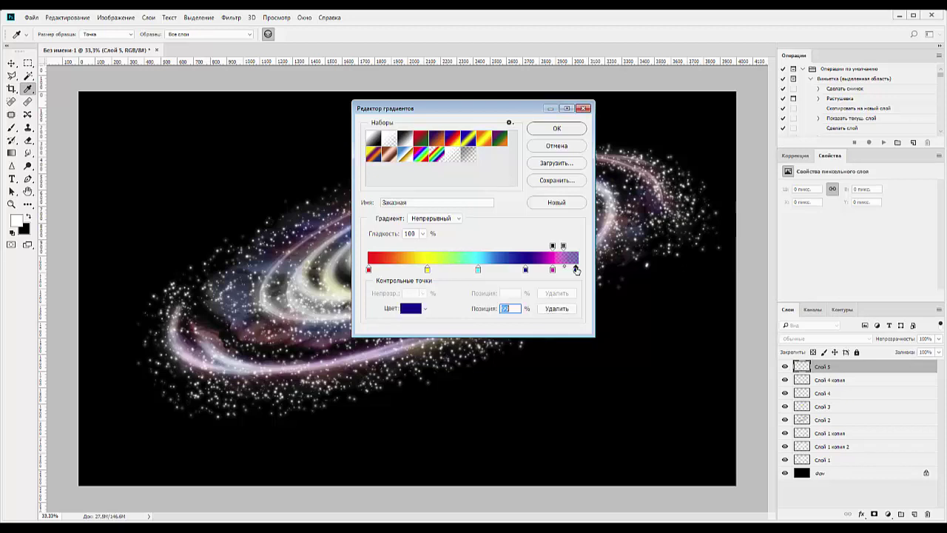
pyautogui.moveTo(577, 270); pyautogui.dragTo(579, 270)
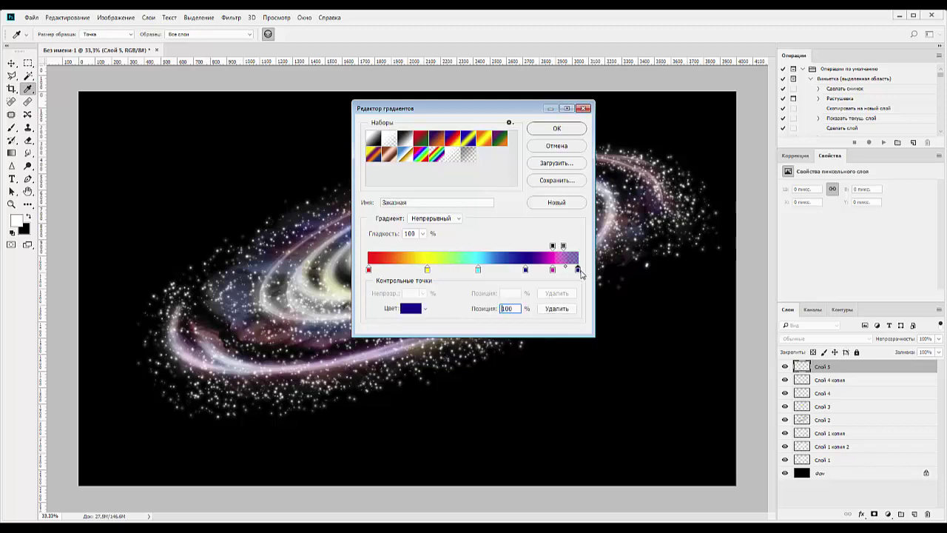
# - Make the end stop white (ffffff), delete the magenta stop, and adjust the right opacity stop
pyautogui.click(412, 308)
pyautogui.write('ffffff')
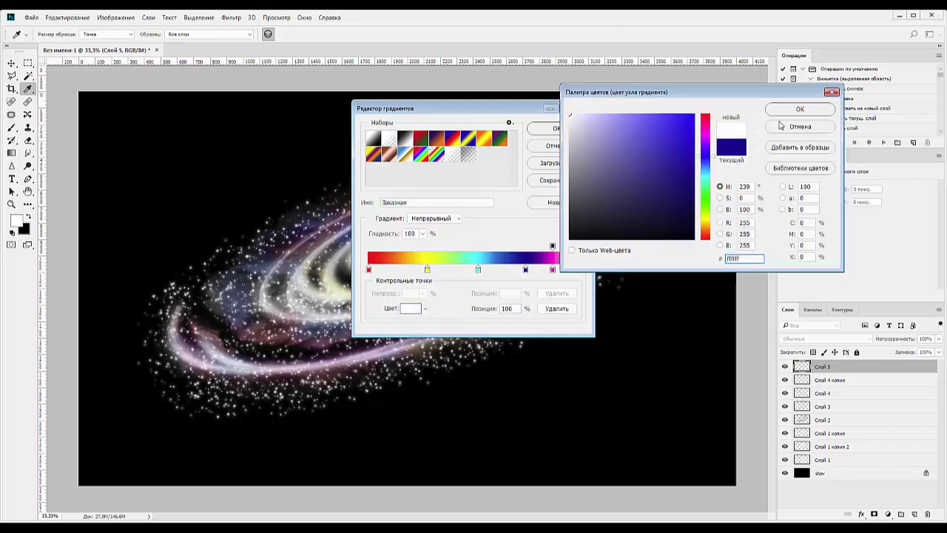
pyautogui.click(799, 109)
pyautogui.click(551, 271)
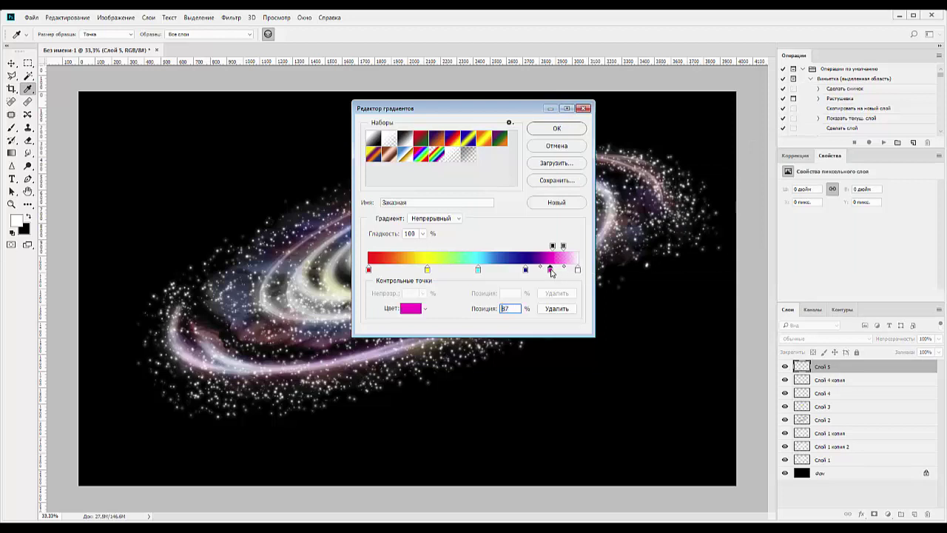
pyautogui.moveTo(551, 270); pyautogui.dragTo(554, 296)
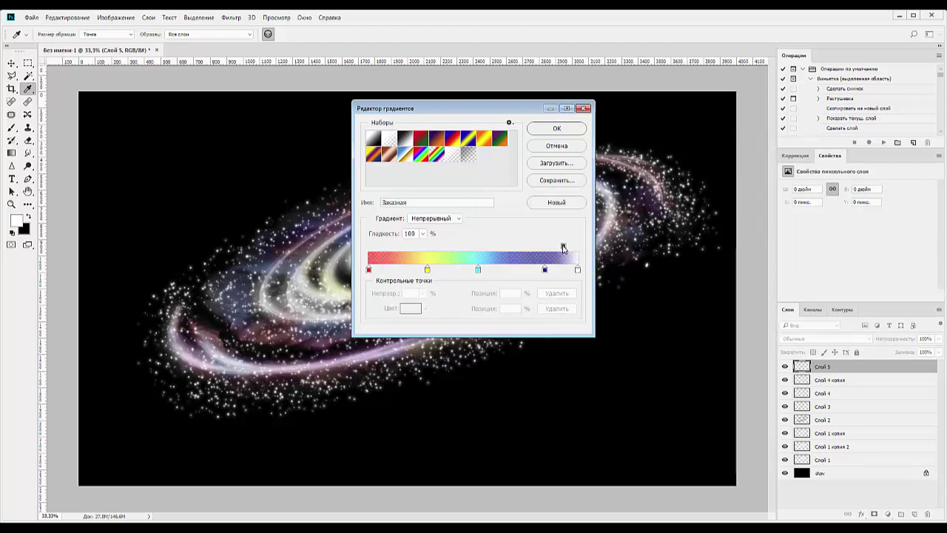
pyautogui.moveTo(563, 247); pyautogui.dragTo(577, 248)
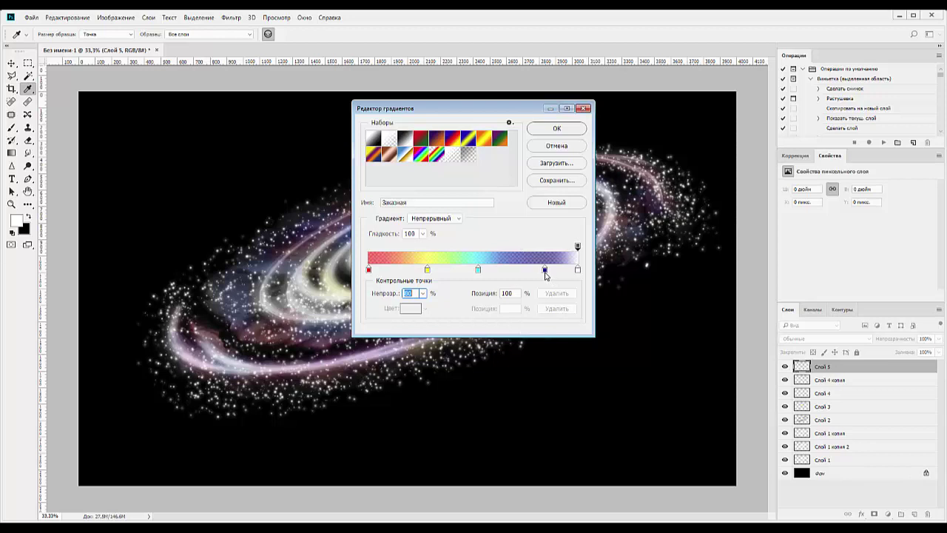
# - Set the blue stop to a brighter 0005d6, nudge the yellow stop left, and accept the gradient
pyautogui.click(544, 271)
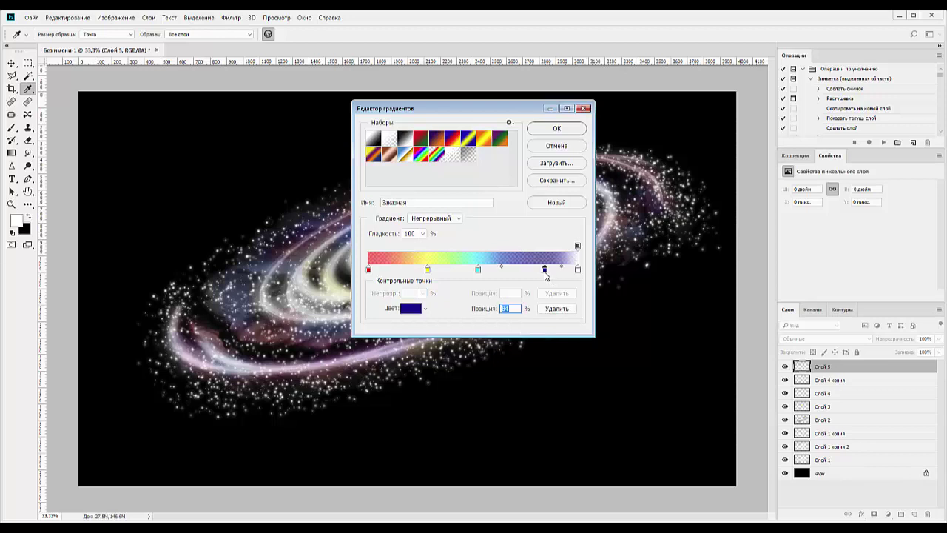
pyautogui.doubleClick(545, 272)
pyautogui.write('0005d6')
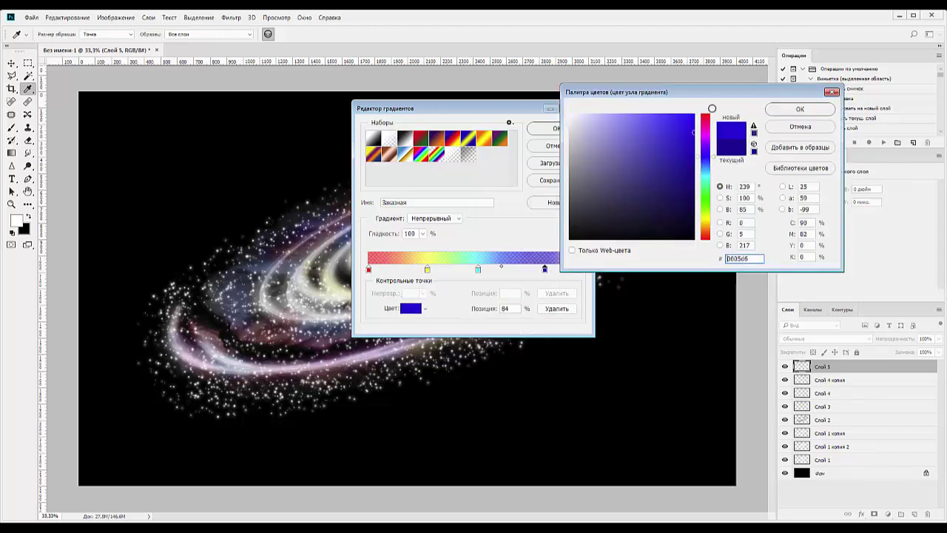
pyautogui.click(694, 121)
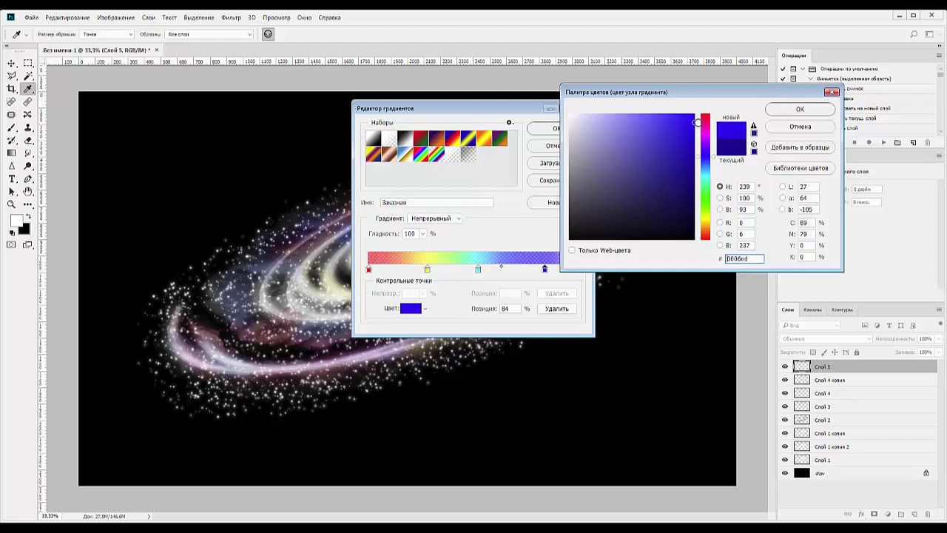
pyautogui.click(791, 110)
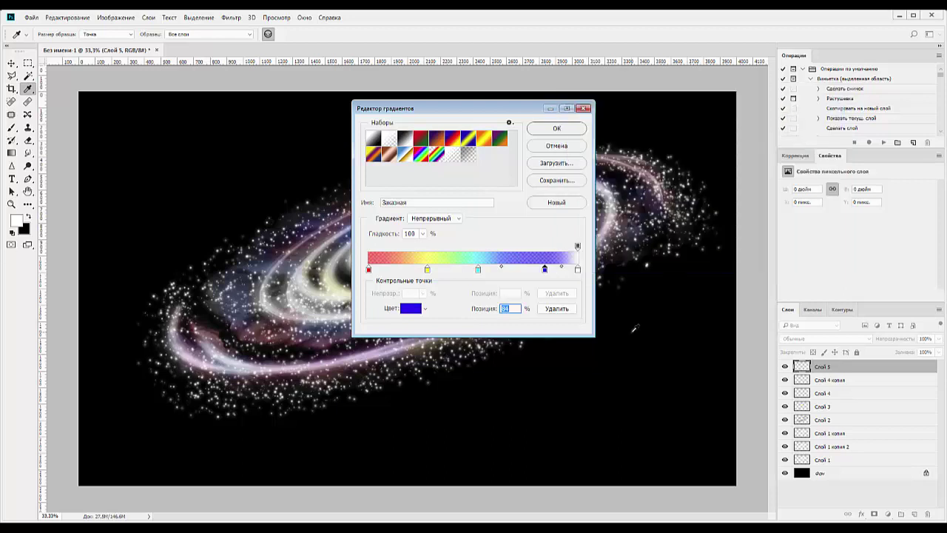
pyautogui.click(478, 271)
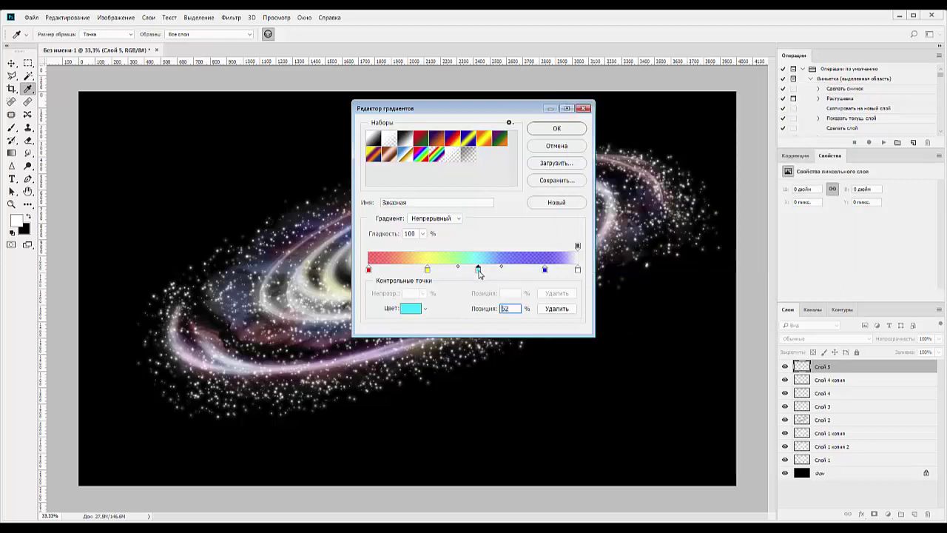
pyautogui.moveTo(426, 271); pyautogui.dragTo(424, 271)
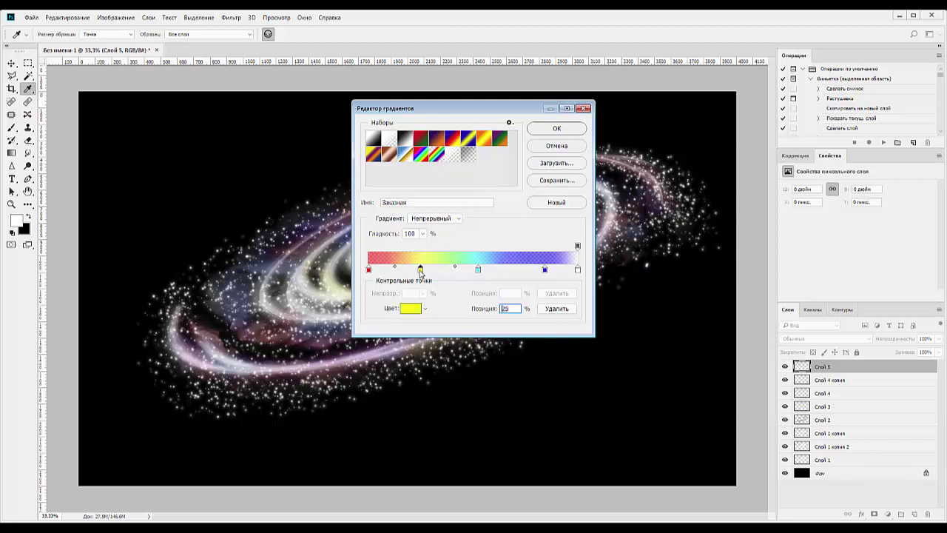
pyautogui.click(559, 128)
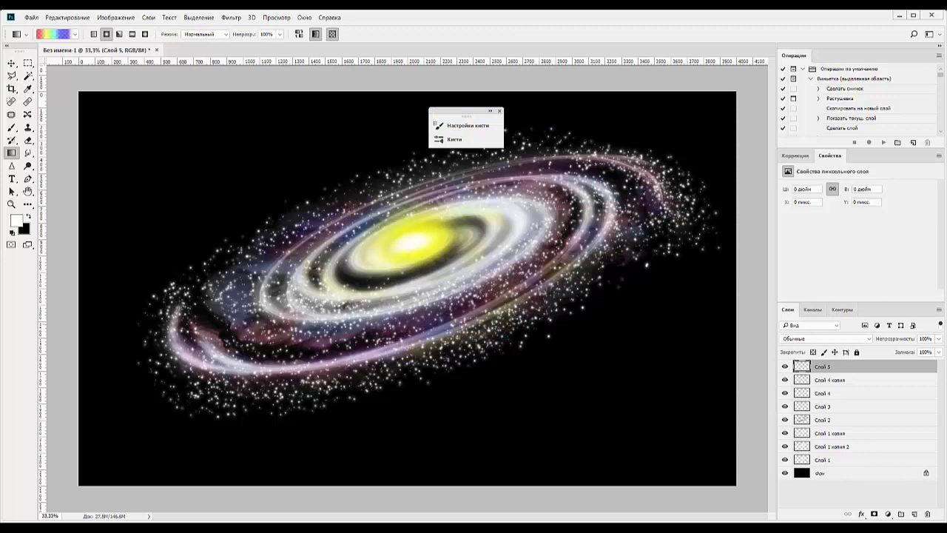
# - Fill Слой 5 with the rainbow gradient running from blue top-left to red bottom-right
pyautogui.moveTo(92, 112); pyautogui.dragTo(690, 466)
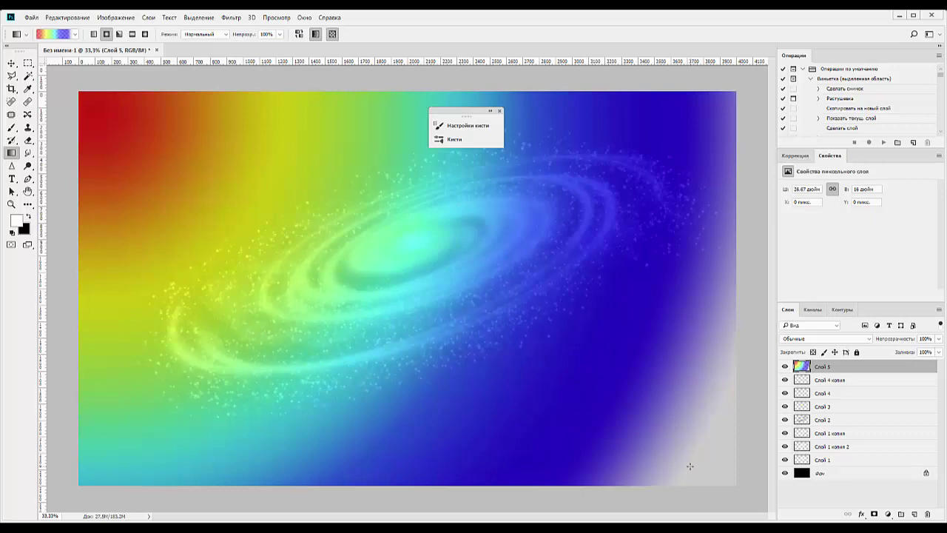
pyautogui.hotkey('ctrl', 'z')
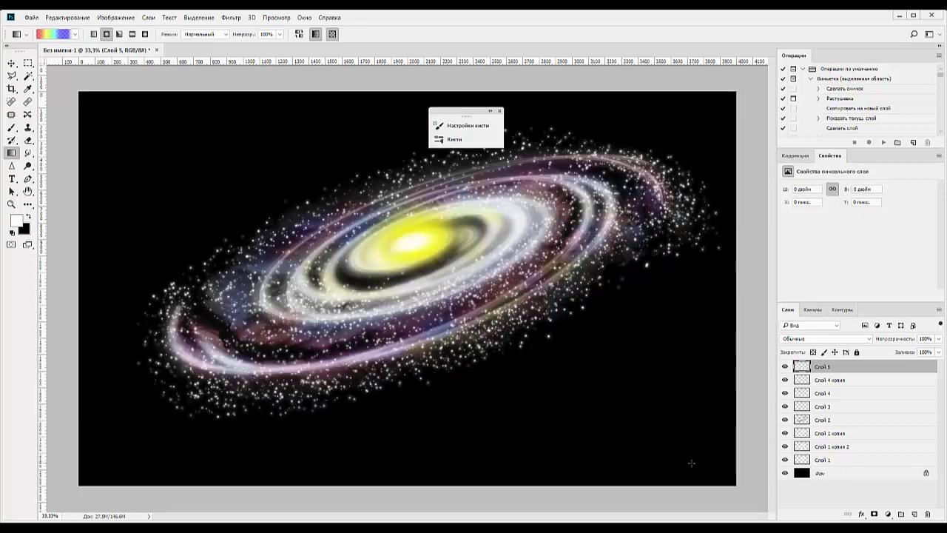
pyautogui.moveTo(708, 472); pyautogui.dragTo(89, 106)
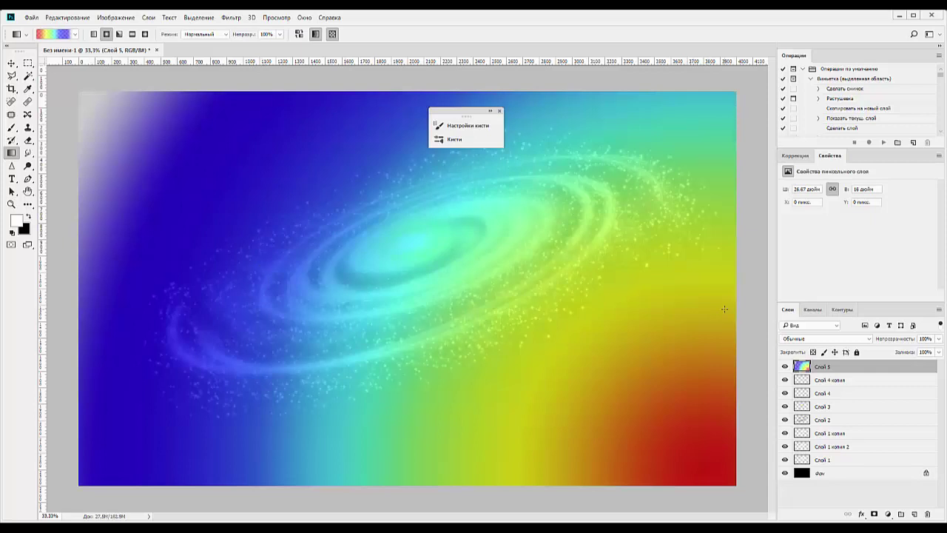
# - Cycle through blend modes for Слой 5 and settle on Мягкий свет
pyautogui.click(803, 342)
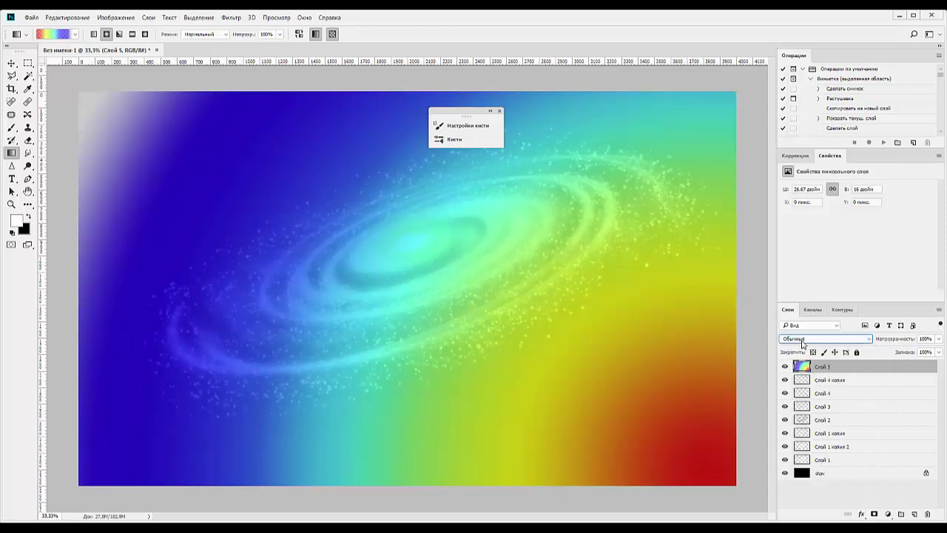
pyautogui.scroll(-2, 802, 342)
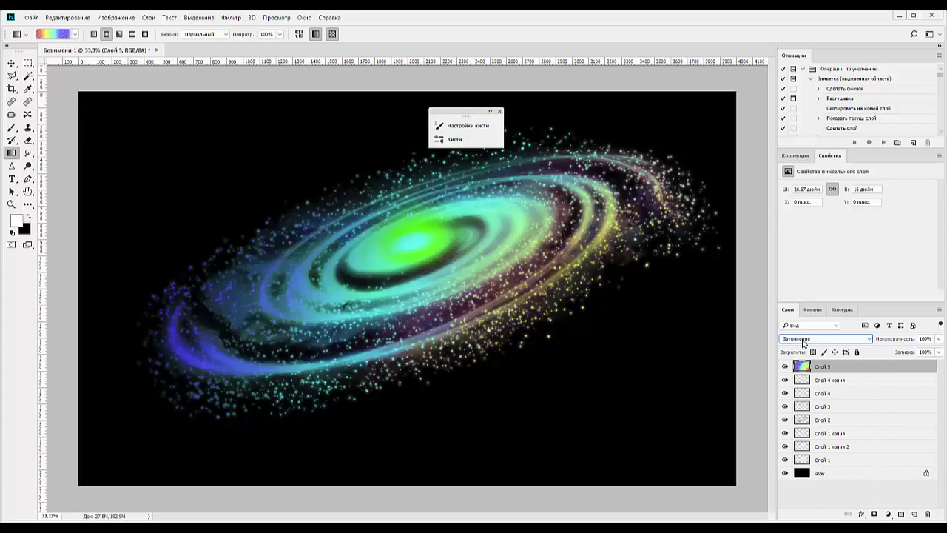
pyautogui.scroll(-1, 802, 343)
pyautogui.scroll(-1, 802, 343)
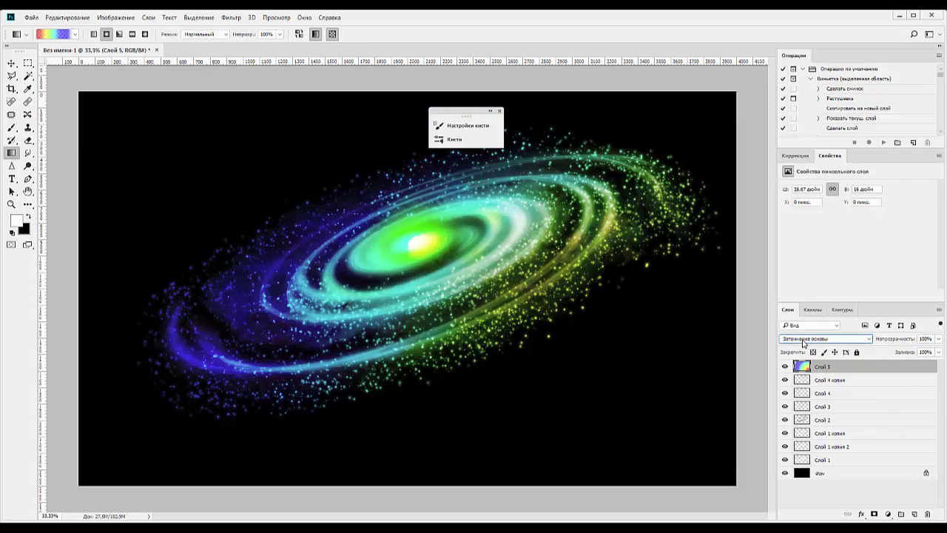
pyautogui.scroll(-1, 803, 343)
pyautogui.scroll(-1, 803, 342)
pyautogui.scroll(-1, 803, 342)
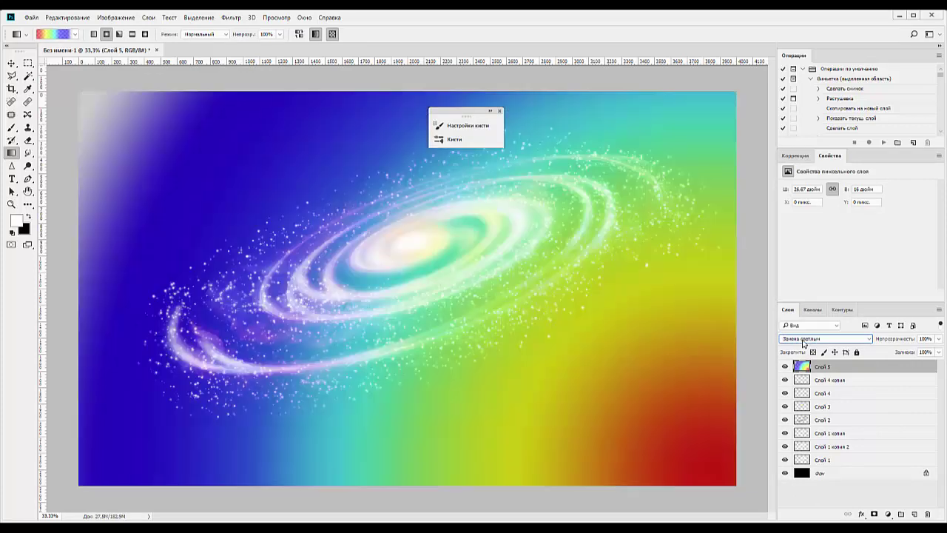
pyautogui.scroll(-1, 803, 342)
pyautogui.scroll(-1, 802, 343)
pyautogui.scroll(-1, 803, 343)
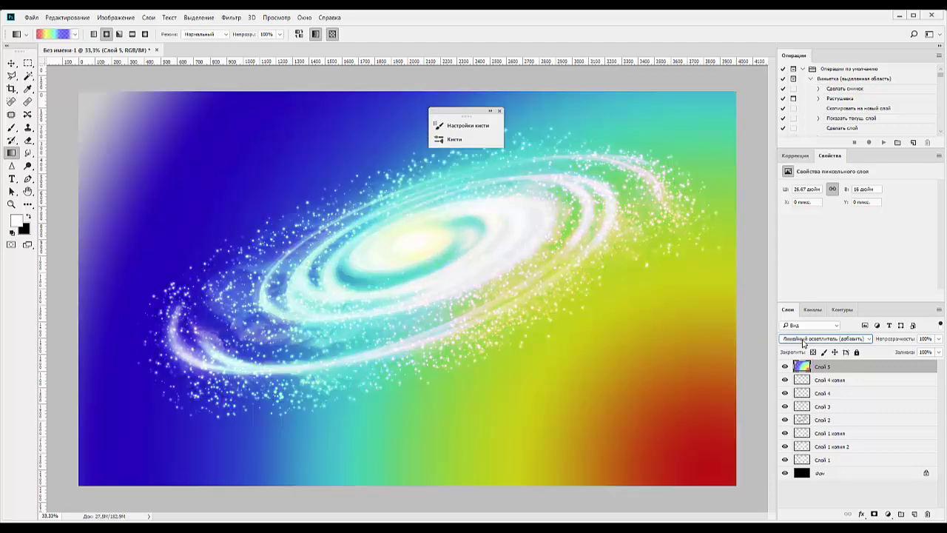
pyautogui.scroll(-1, 802, 342)
pyautogui.scroll(-1, 803, 343)
pyautogui.scroll(-1, 803, 342)
pyautogui.scroll(-1, 803, 342)
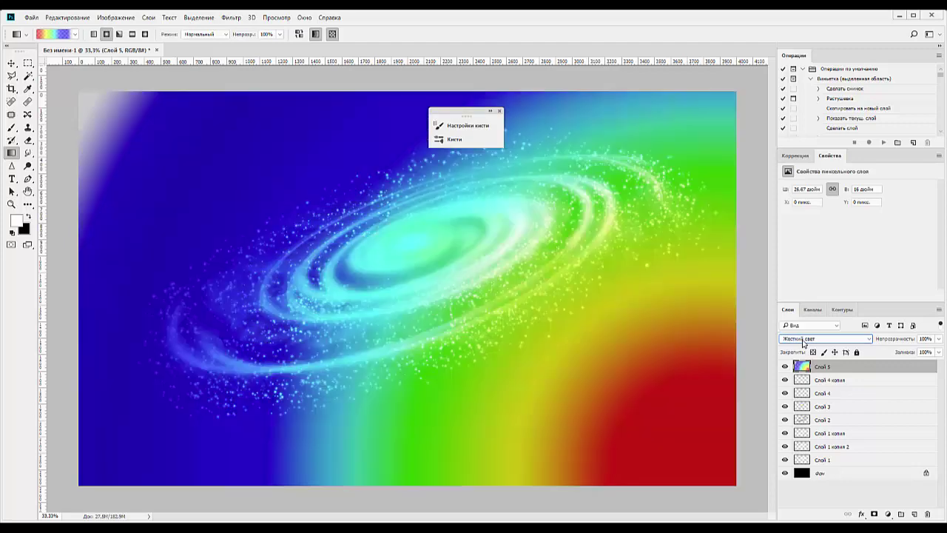
pyautogui.scroll(1, 803, 342)
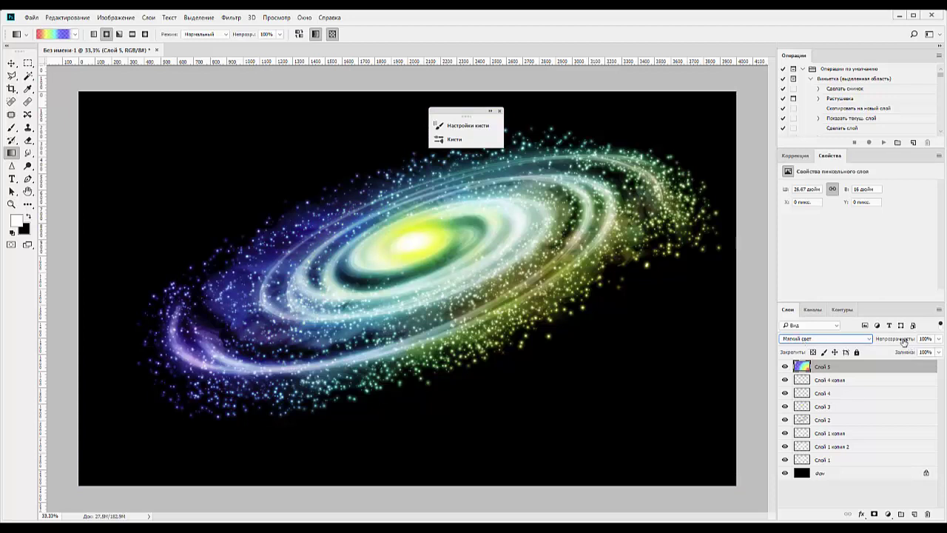
# - Lower Слой 5 opacity to 46% and hide the layer
pyautogui.moveTo(893, 341); pyautogui.dragTo(877, 340)
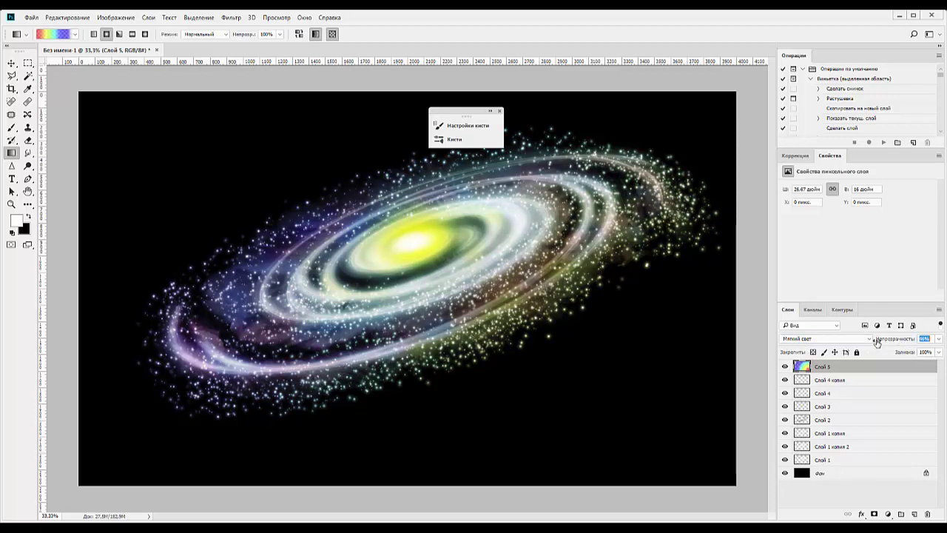
pyautogui.click(871, 364)
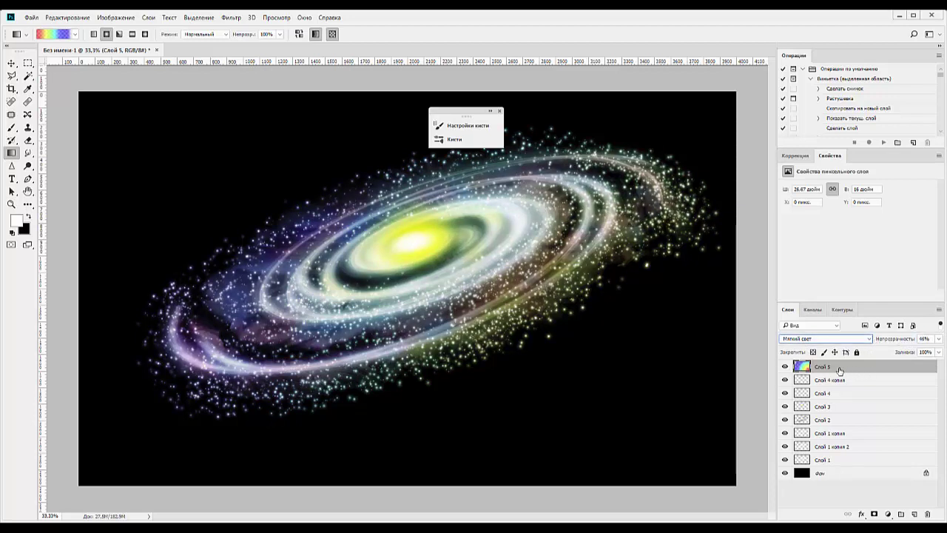
pyautogui.click(785, 366)
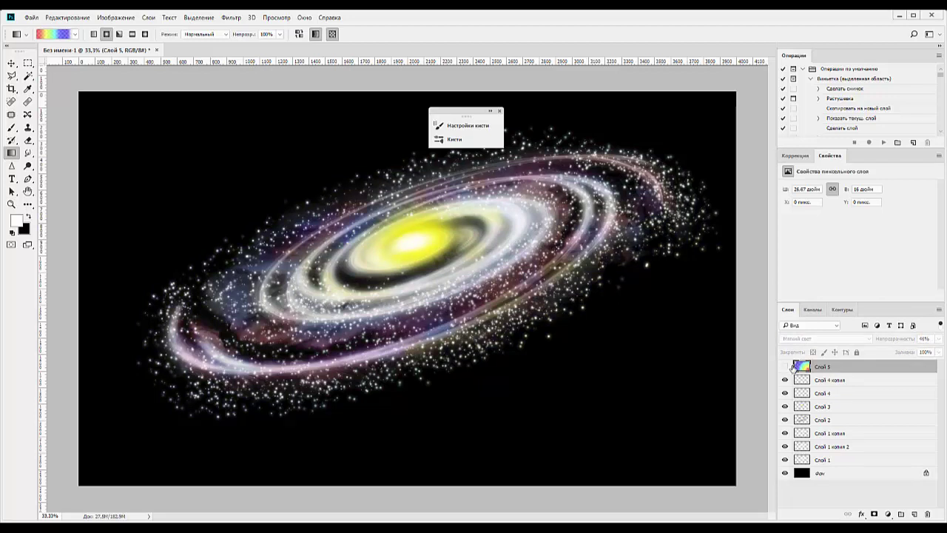
# - Delete Слой 5 and add a Photo Filter using Cooling Filter (82) at low density
pyautogui.moveTo(881, 375); pyautogui.dragTo(925, 514)
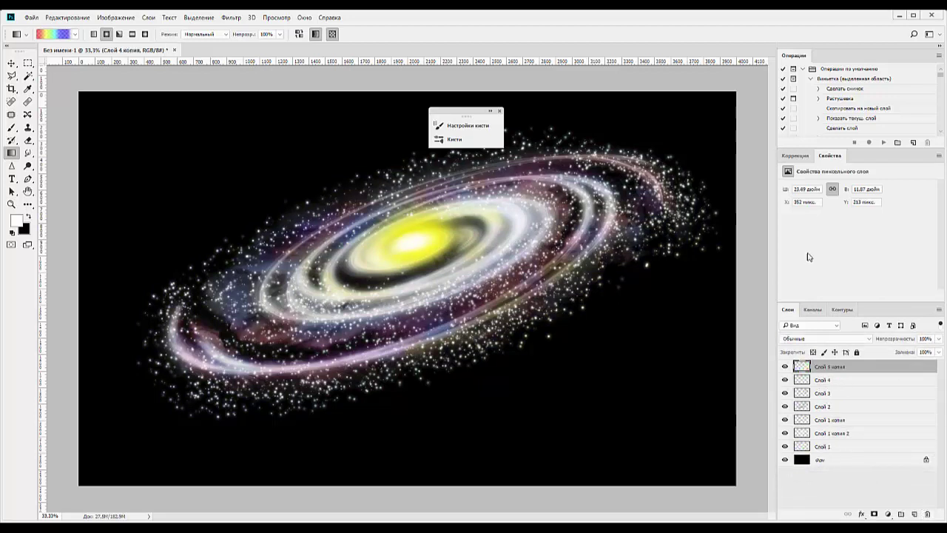
pyautogui.click(793, 157)
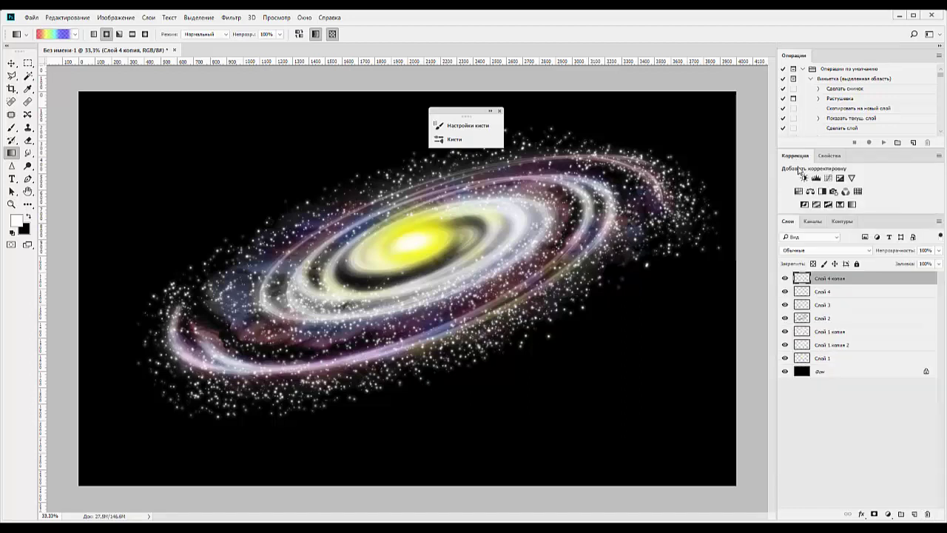
pyautogui.click(835, 193)
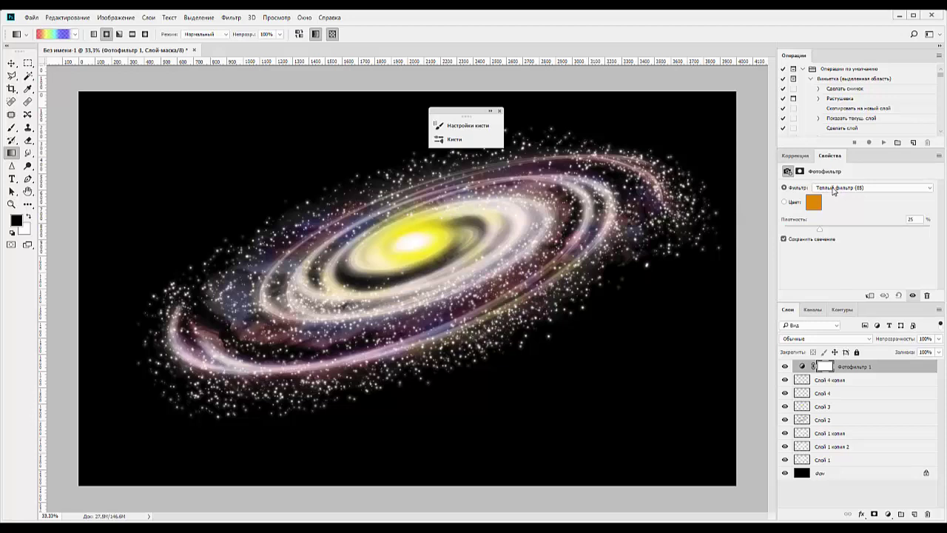
pyautogui.click(834, 188)
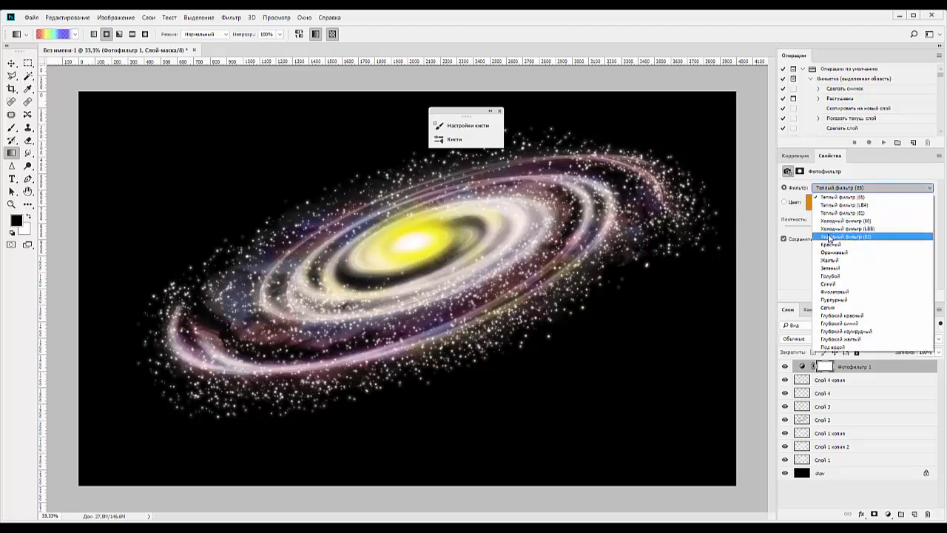
pyautogui.click(831, 237)
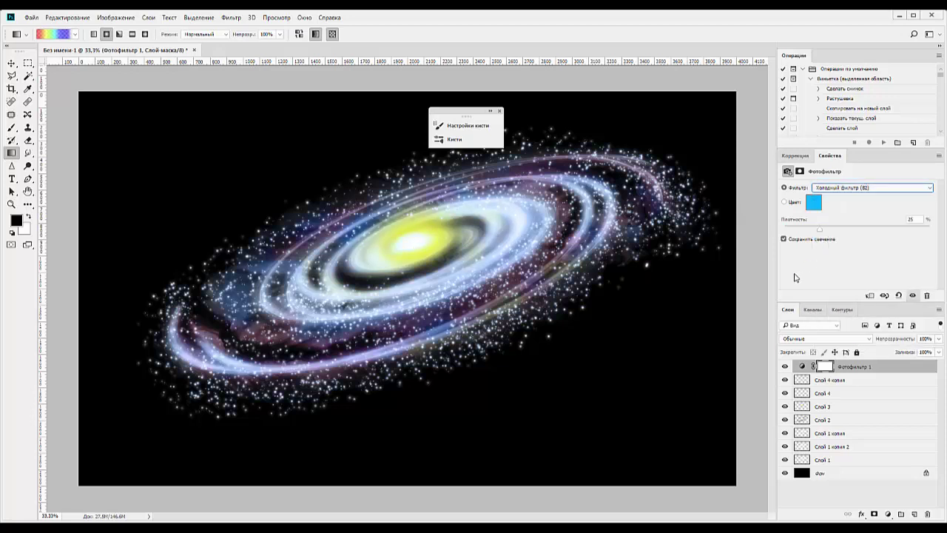
pyautogui.moveTo(820, 230); pyautogui.dragTo(797, 233)
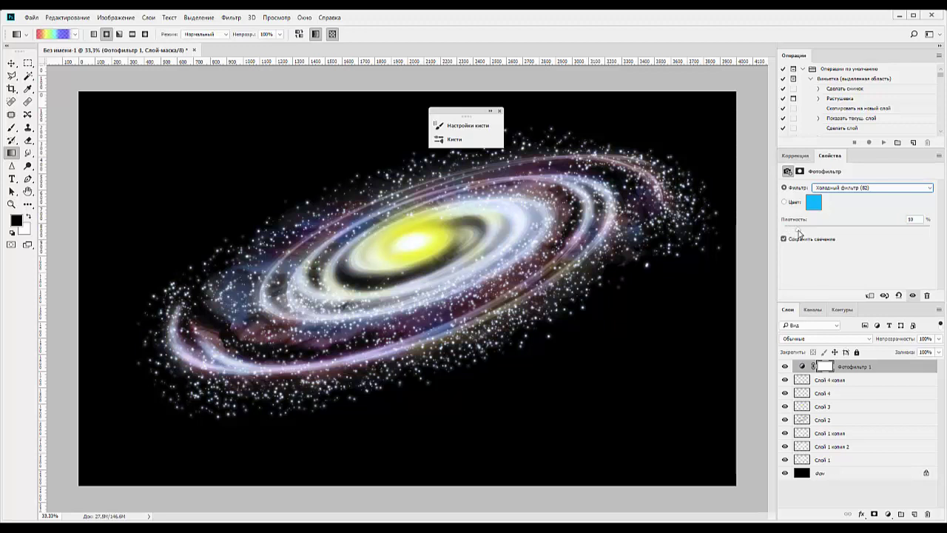
# - Add an empty layer above Фотофильтр 1 and set the gradient to Foreground to Transparent
pyautogui.click(872, 378)
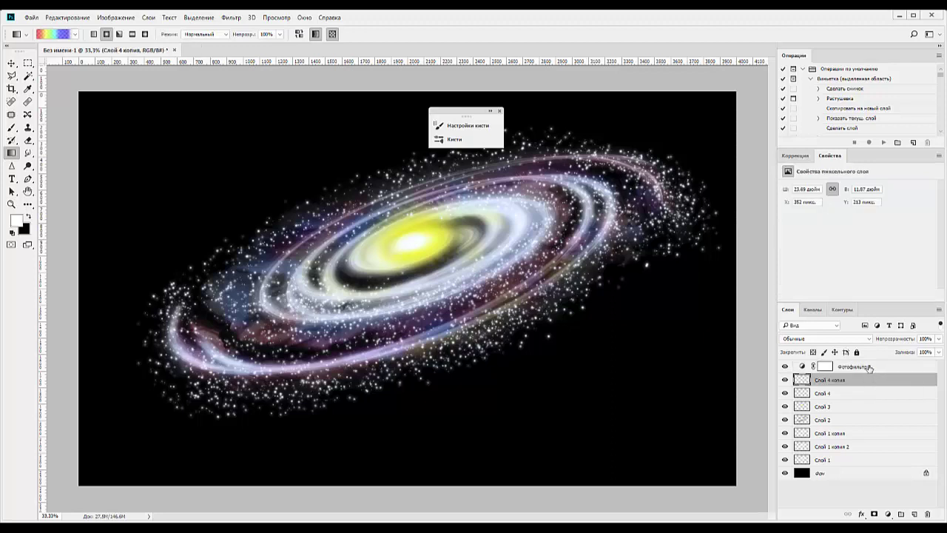
pyautogui.click(868, 367)
pyautogui.click(915, 514)
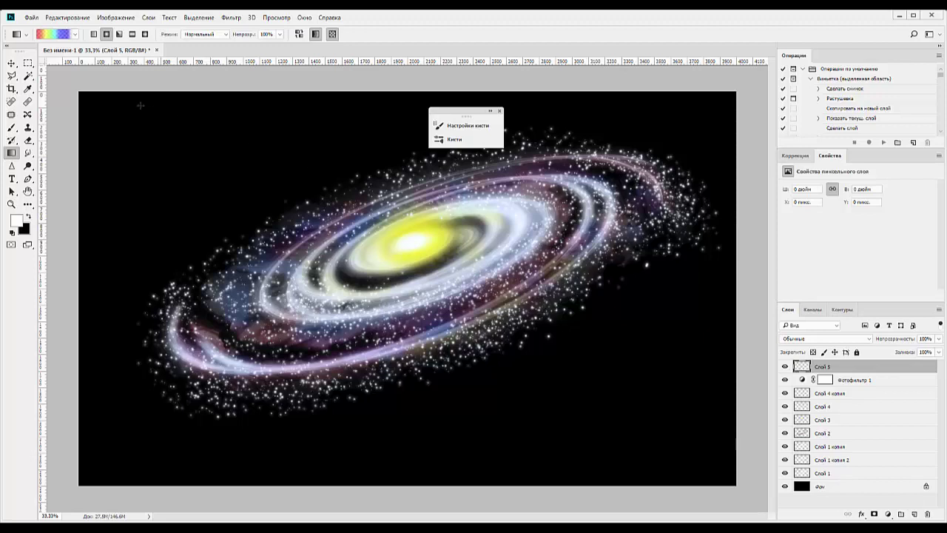
pyautogui.click(54, 35)
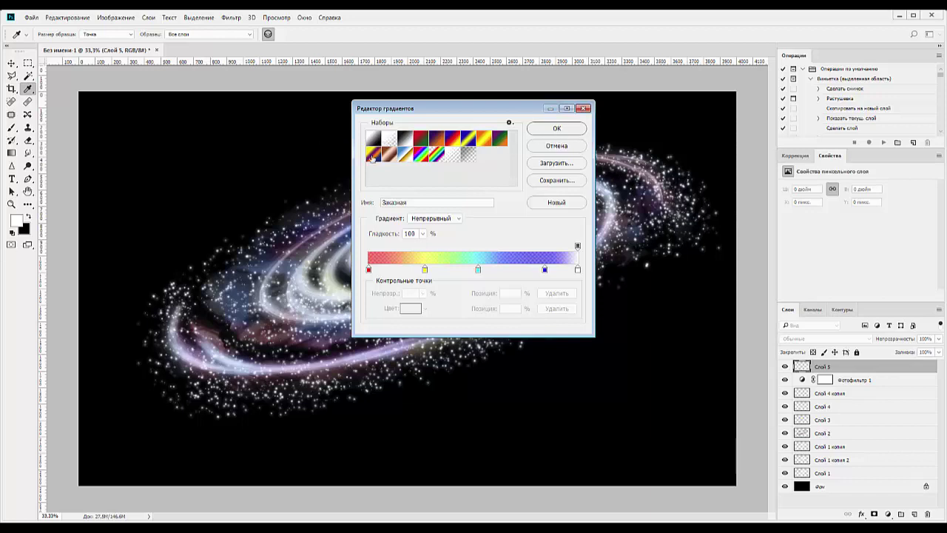
pyautogui.click(388, 139)
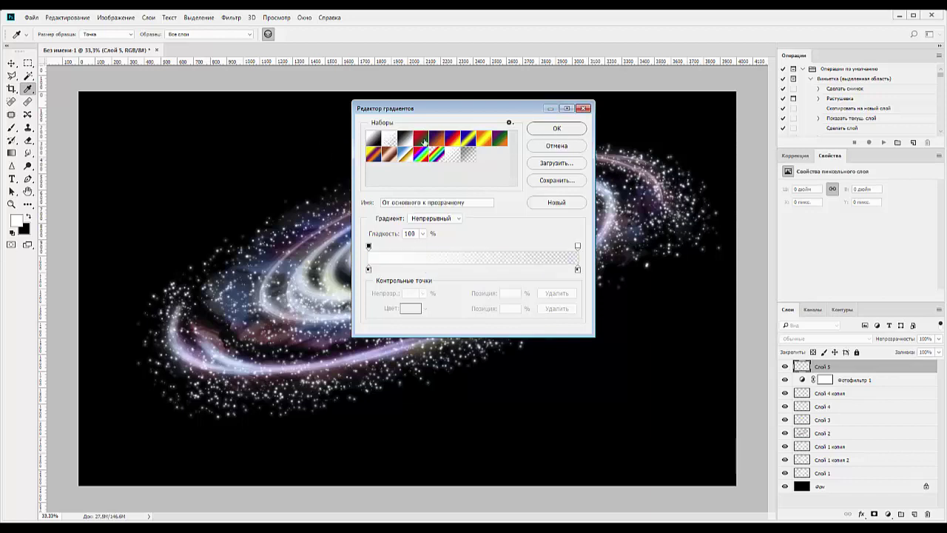
pyautogui.click(556, 129)
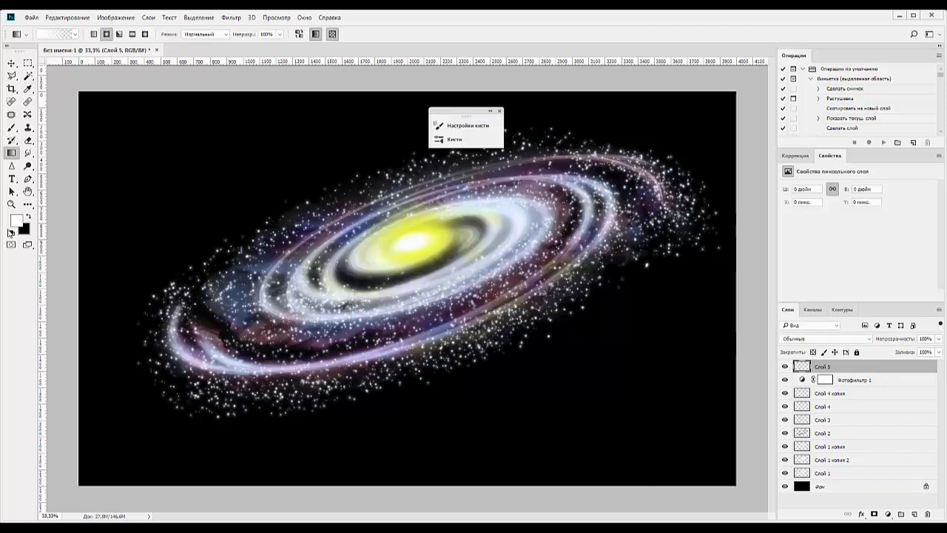
# - Select the Brush with a saturated light cyan colour at about 199 px
pyautogui.click(12, 127)
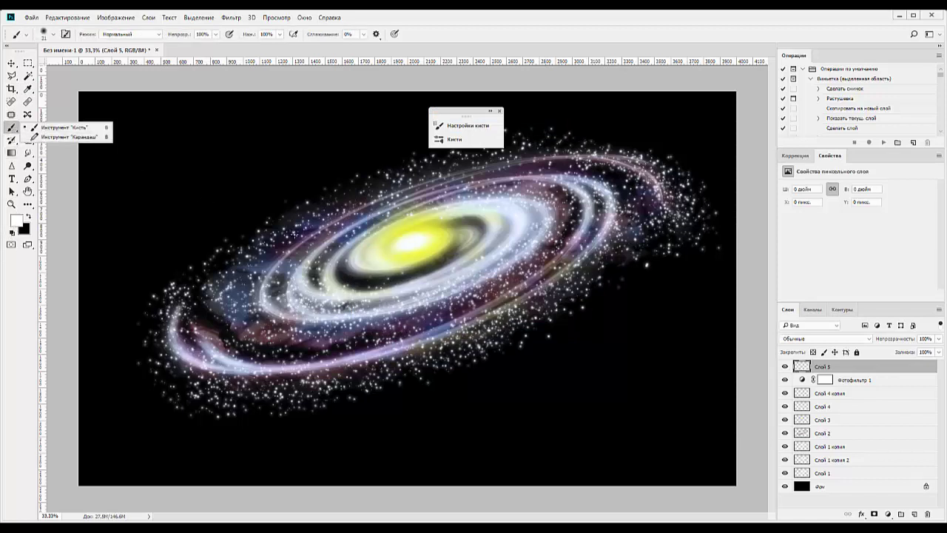
pyautogui.click(18, 220)
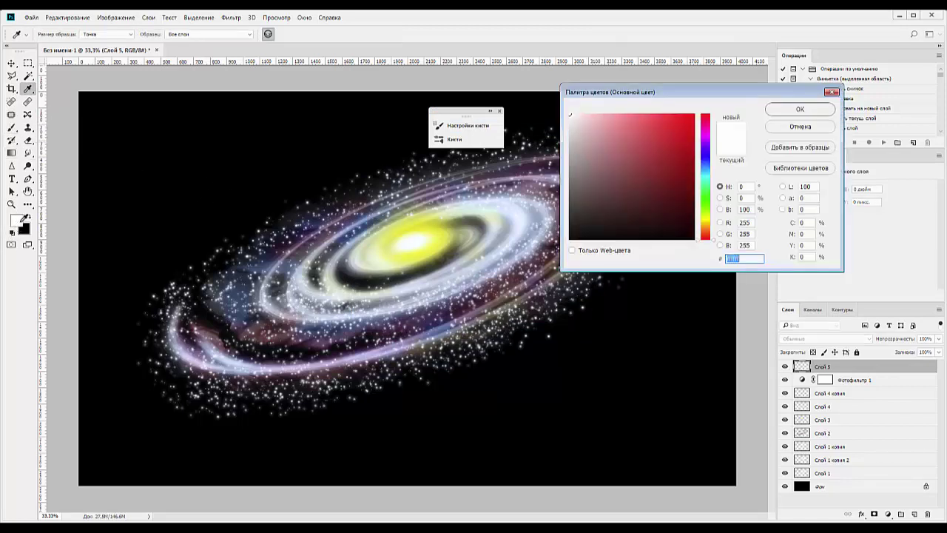
pyautogui.moveTo(705, 189); pyautogui.dragTo(705, 173)
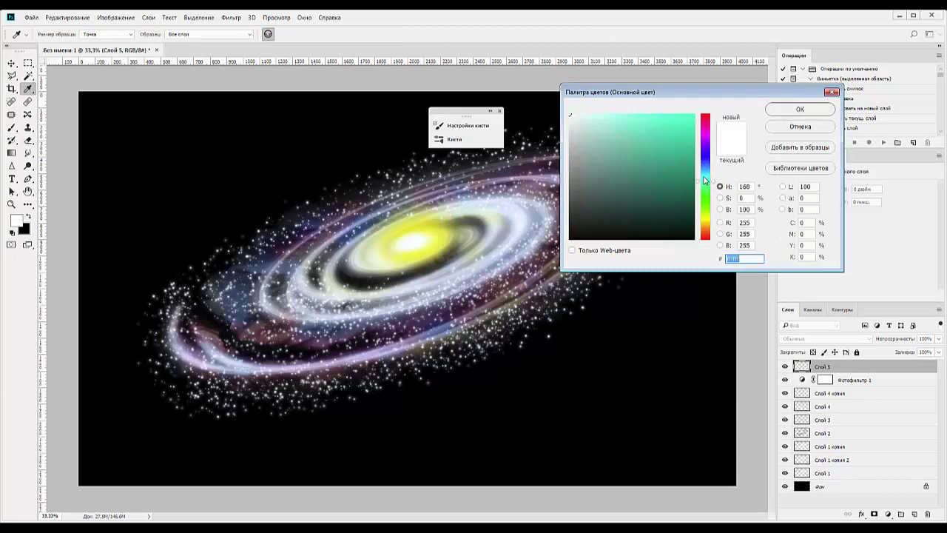
pyautogui.click(644, 113)
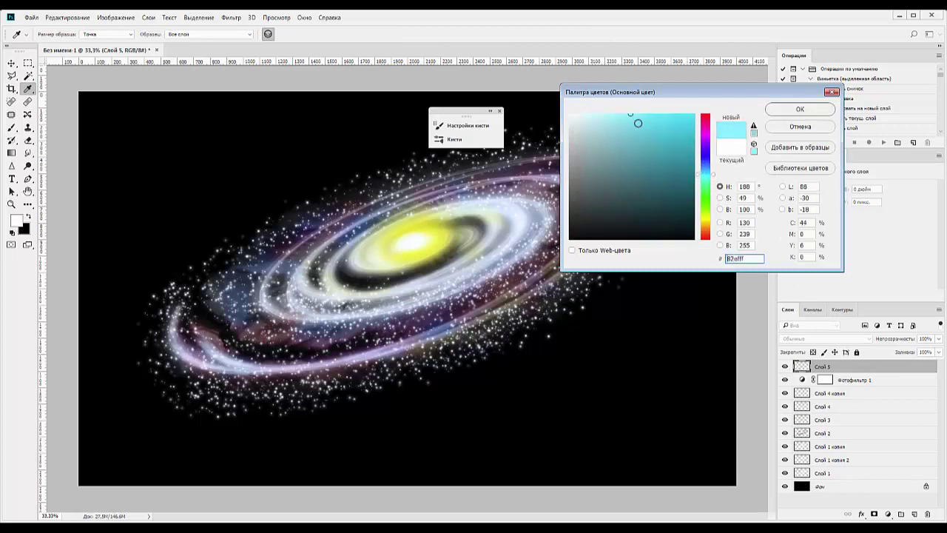
pyautogui.moveTo(670, 113); pyautogui.dragTo(683, 117)
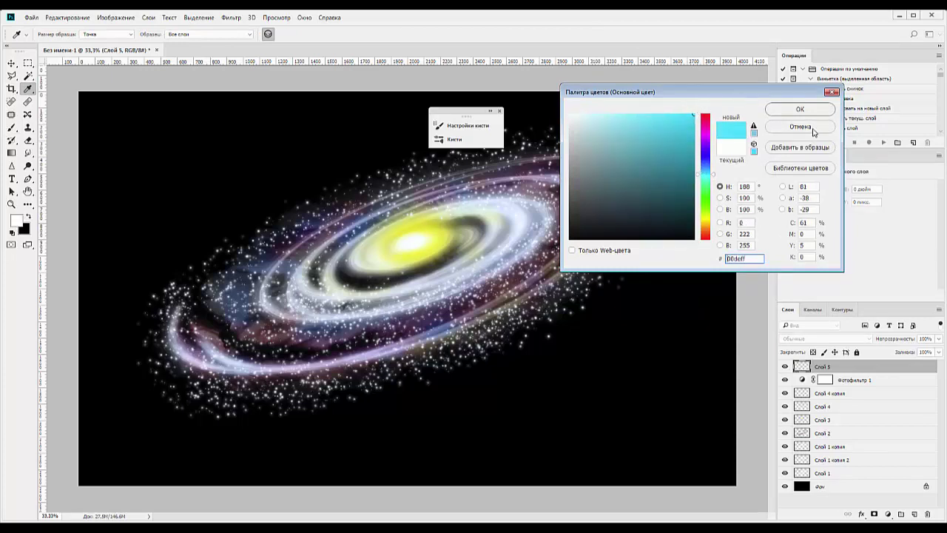
pyautogui.click(798, 109)
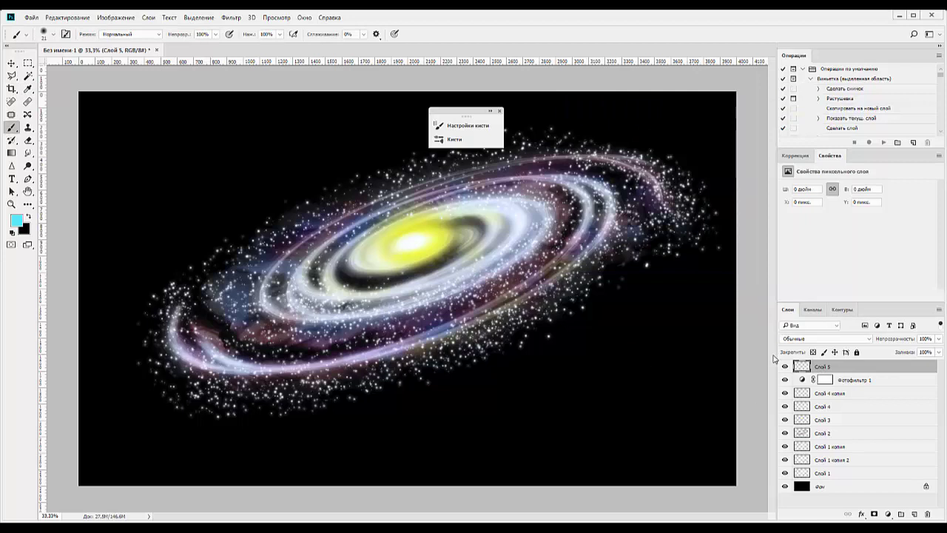
pyautogui.rightClick(382, 328)
pyautogui.moveTo(433, 294); pyautogui.dragTo(475, 294)
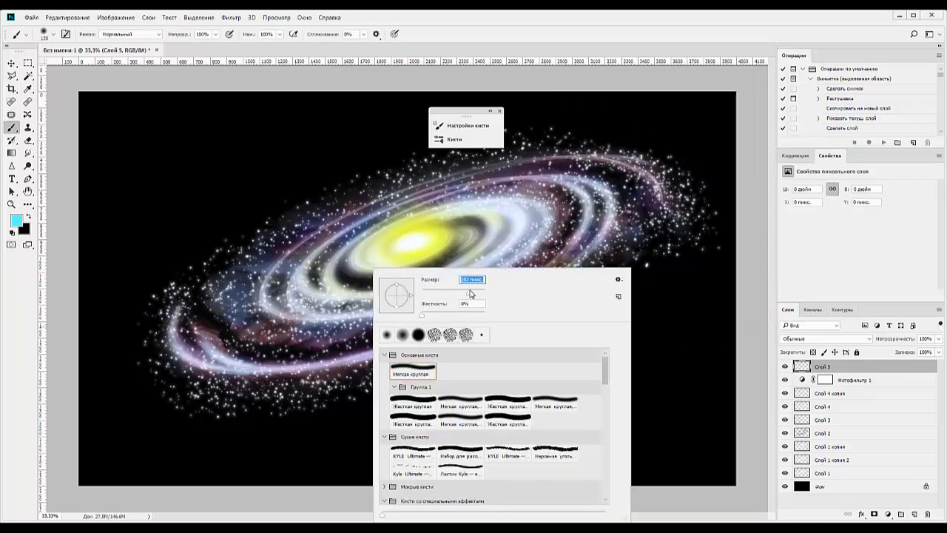
pyautogui.click(296, 368)
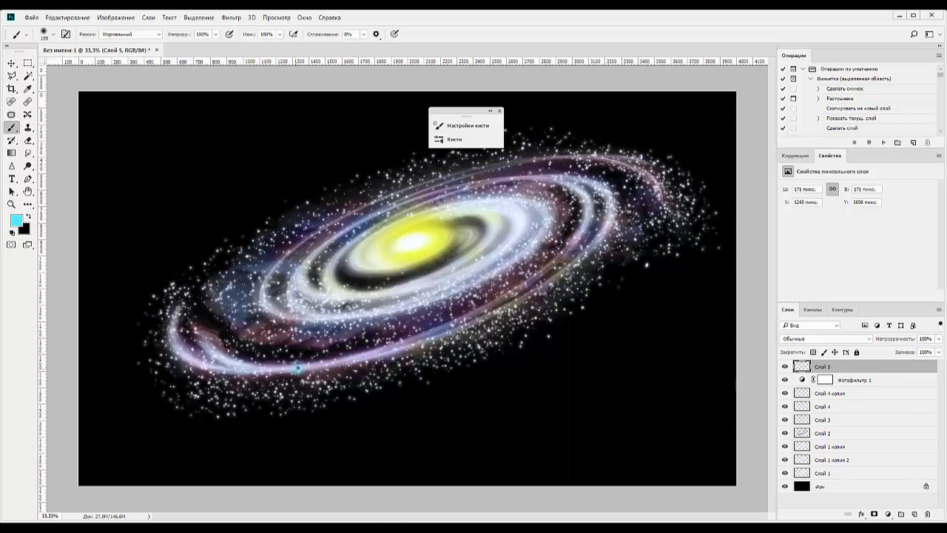
# - Stamp cyan glow stars around the galaxy's arms, doubling up on the upper-right and lower-right ones
pyautogui.click(296, 368)
pyautogui.click(559, 233)
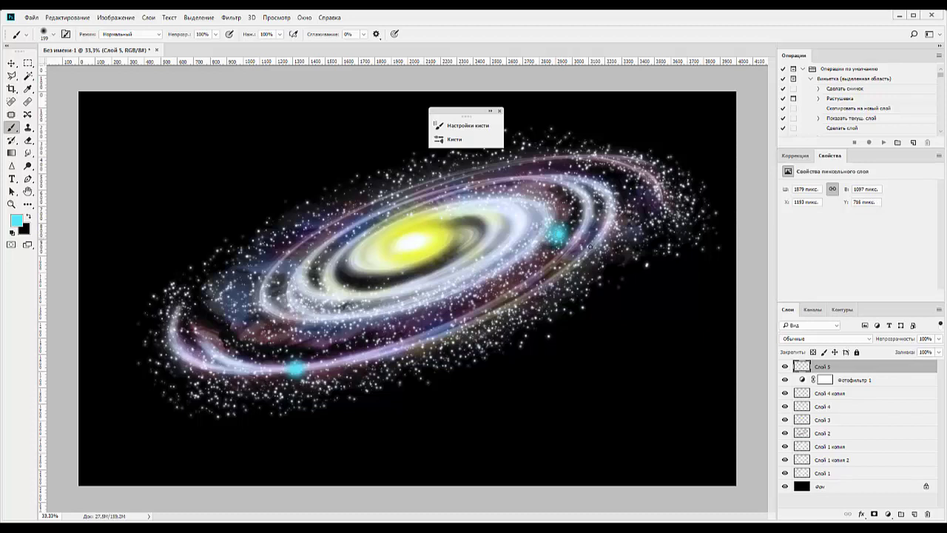
pyautogui.click(295, 213)
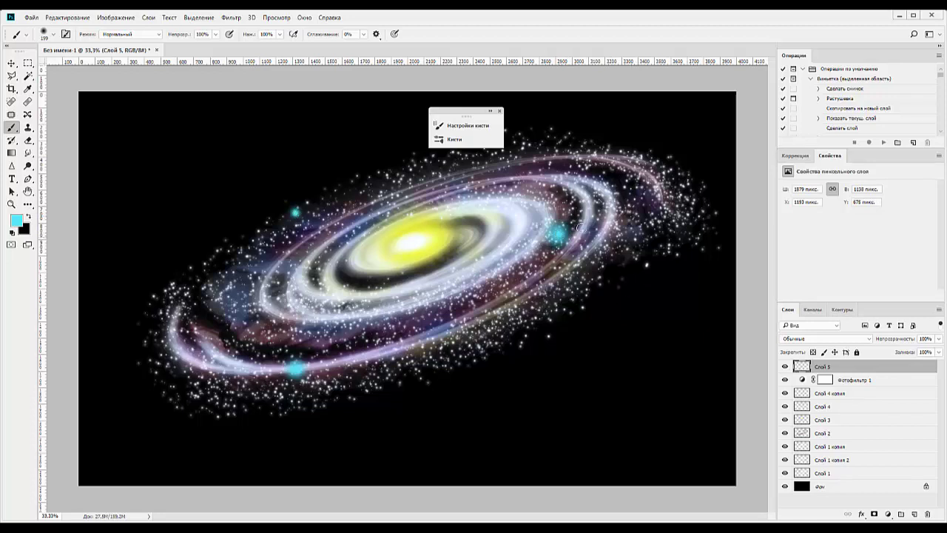
pyautogui.click(570, 216)
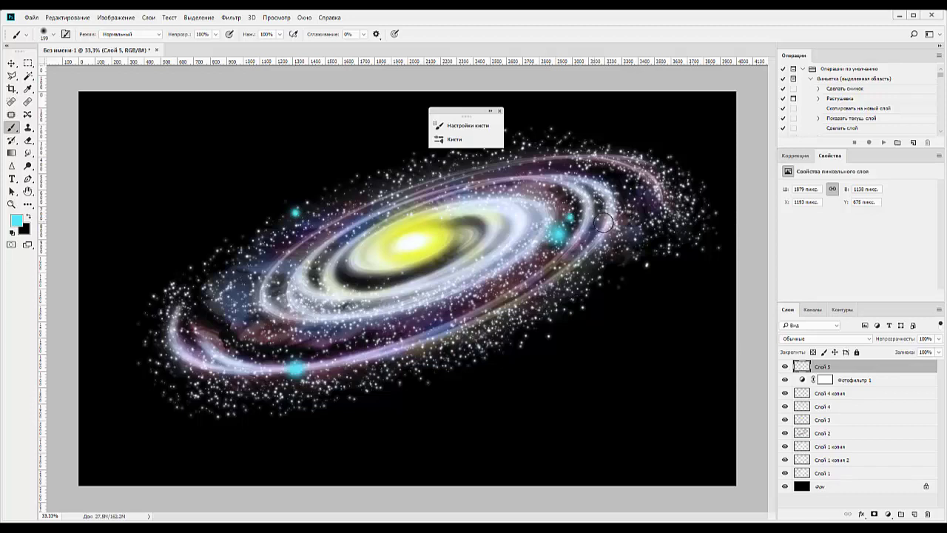
pyautogui.click(591, 154)
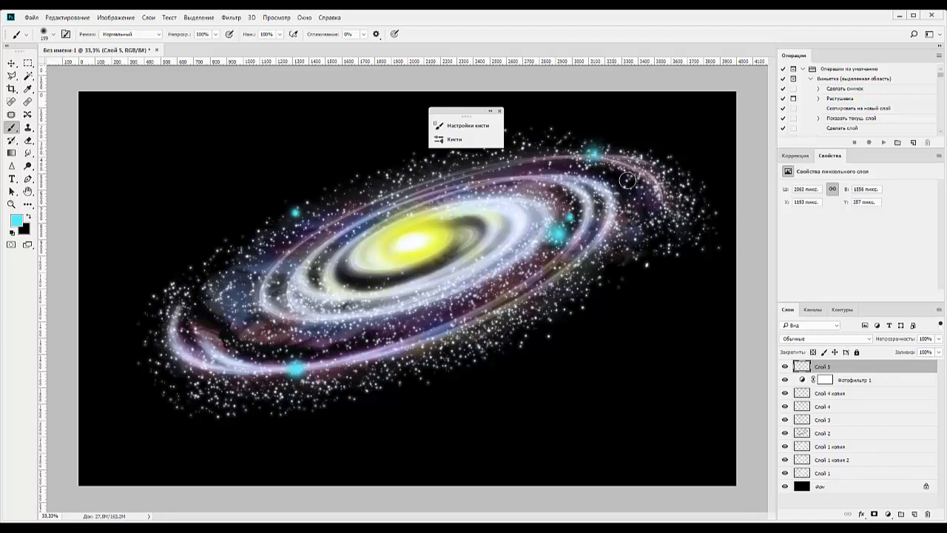
pyautogui.click(591, 153)
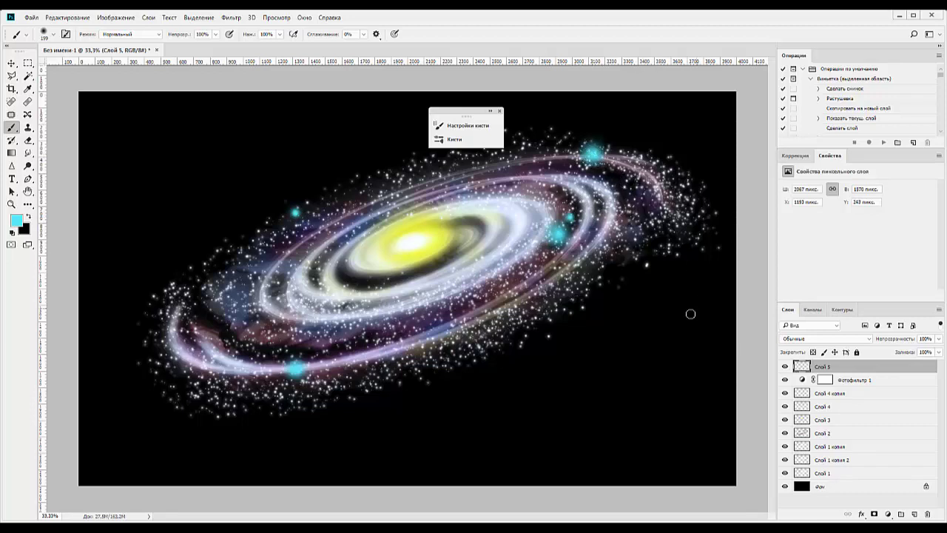
pyautogui.click(219, 272)
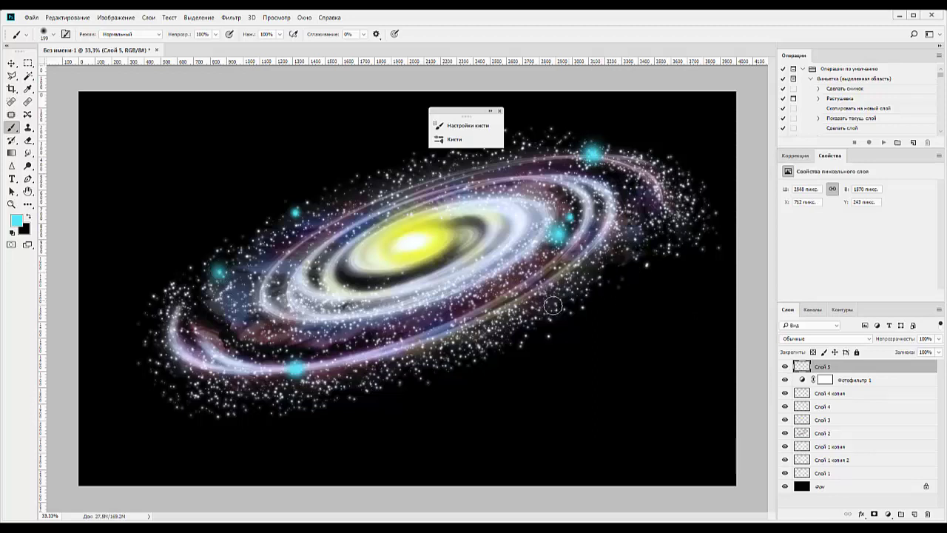
pyautogui.click(519, 332)
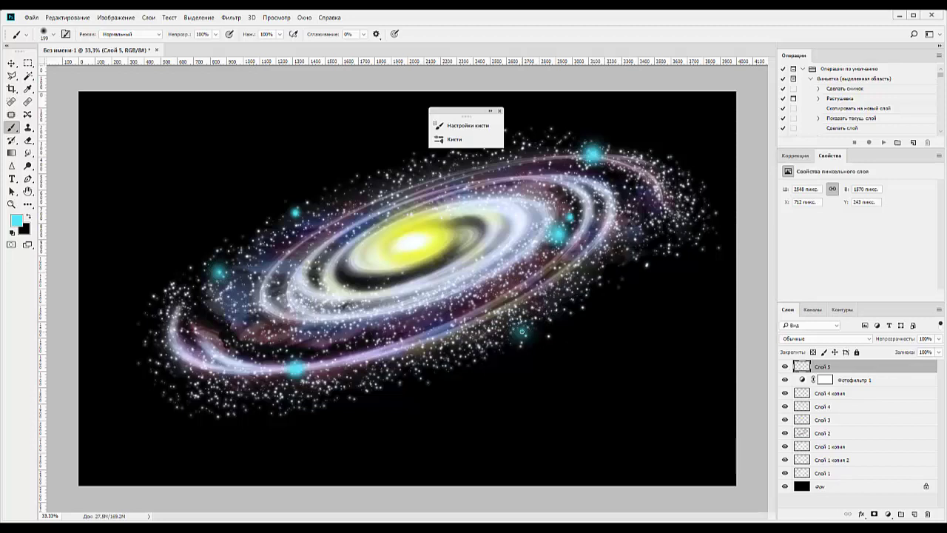
pyautogui.click(521, 332)
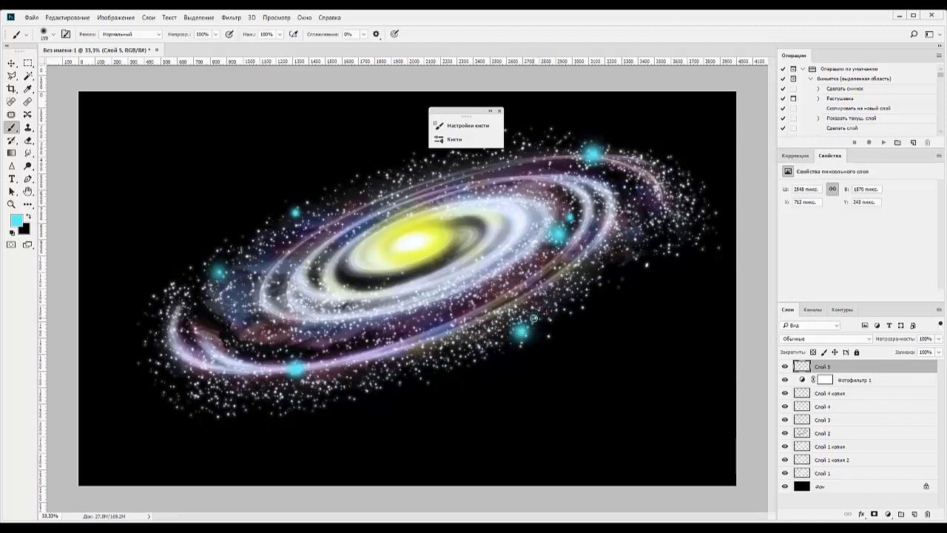
pyautogui.click(534, 319)
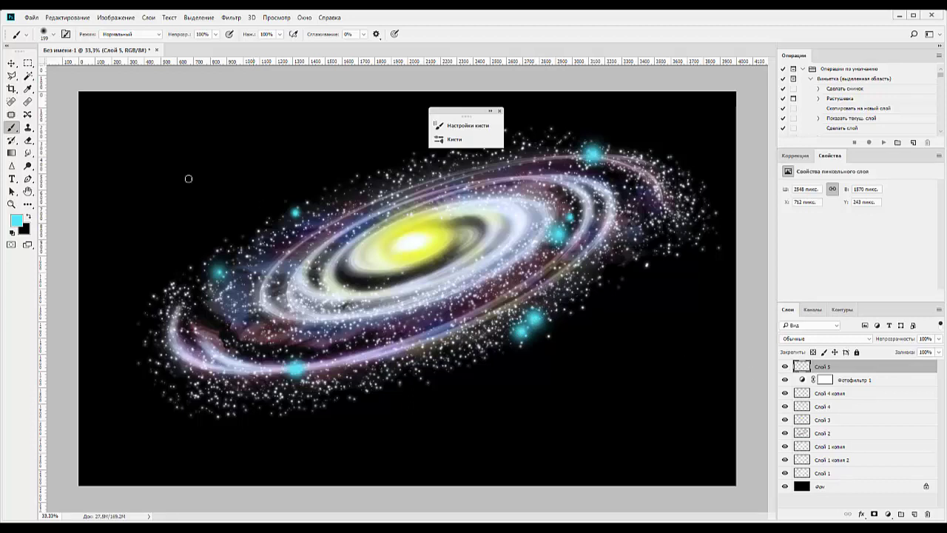
# - Switch the painting colour to white, shrink the brush to 117 px, and try a dab, then undo it
pyautogui.click(29, 217)
pyautogui.click(11, 233)
pyautogui.click(30, 218)
pyautogui.rightClick(241, 274)
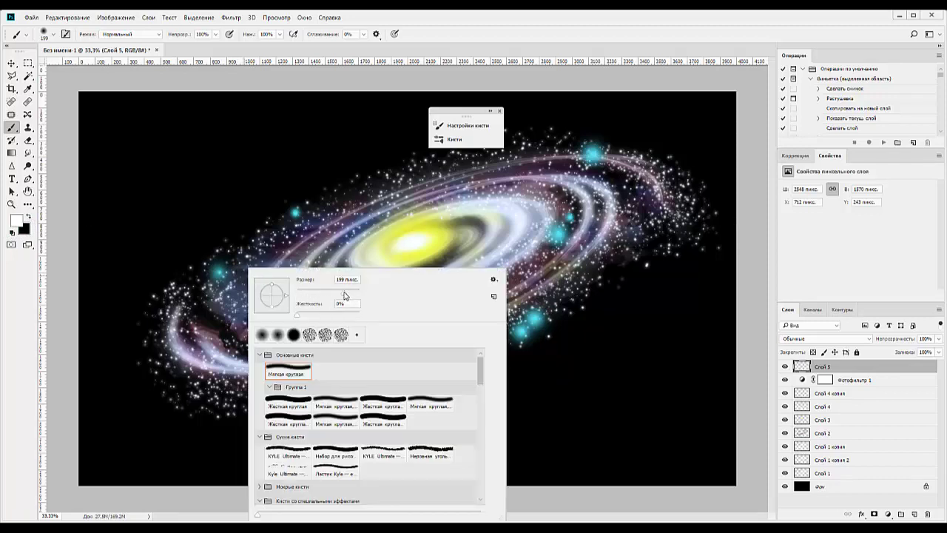
pyautogui.moveTo(346, 294)
pyautogui.mouseDown()
pyautogui.moveTo(330, 294)
pyautogui.moveTo(321, 315)
pyautogui.mouseUp()
pyautogui.press('Return')
pyautogui.click(221, 274)
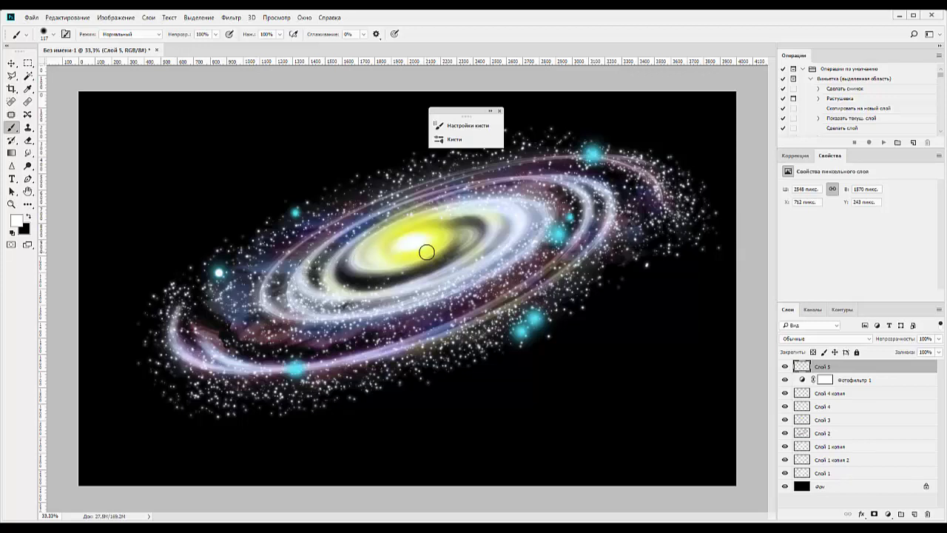
pyautogui.hotkey('ctrl', 'z')
# - Set brush hardness to 18%, reduce its size, and paint a soft white star left of the galaxy
pyautogui.rightClick(379, 246)
pyautogui.click(477, 281)
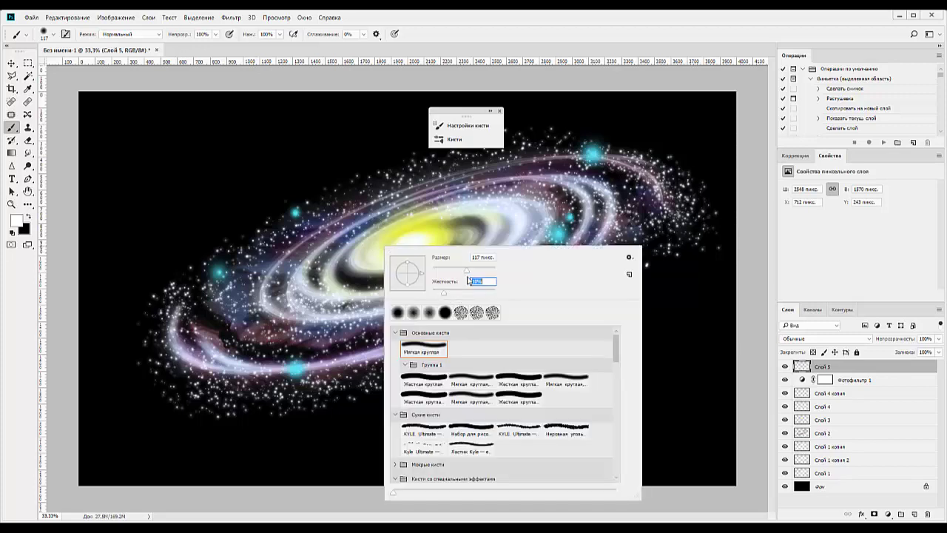
pyautogui.write('18')
pyautogui.press('Tab')
pyautogui.moveTo(472, 272); pyautogui.dragTo(454, 273)
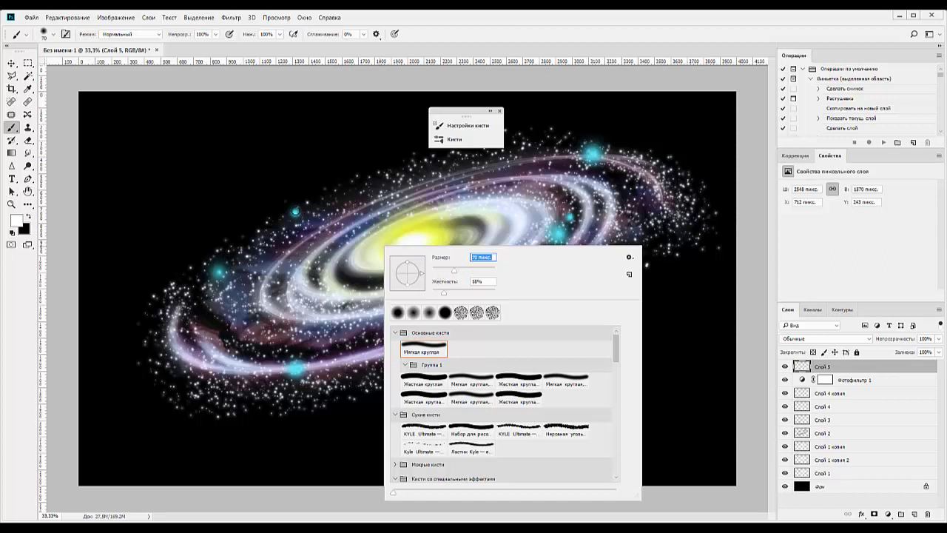
pyautogui.click(295, 212)
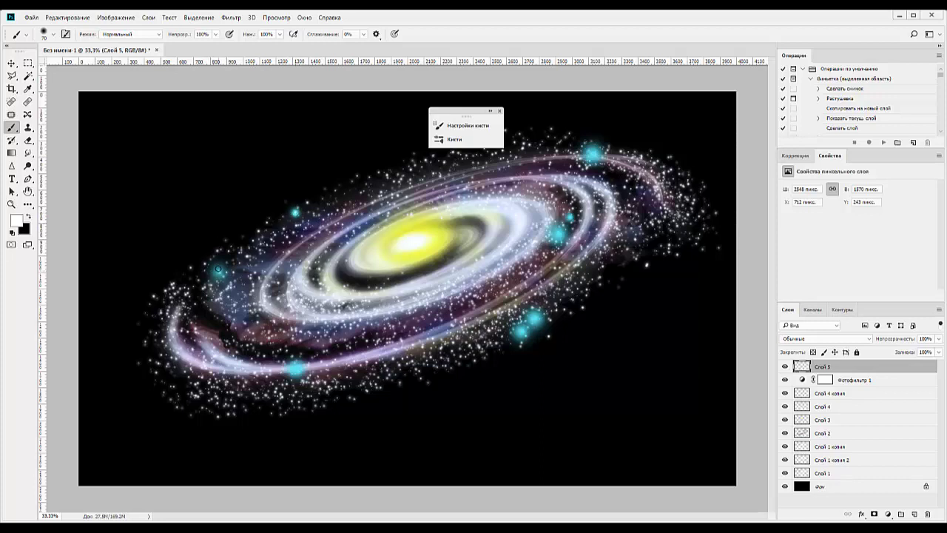
pyautogui.click(161, 270)
# - Pick a 39% hardness round tip at 66 px and paint a small white star above the upper right
pyautogui.click(44, 34)
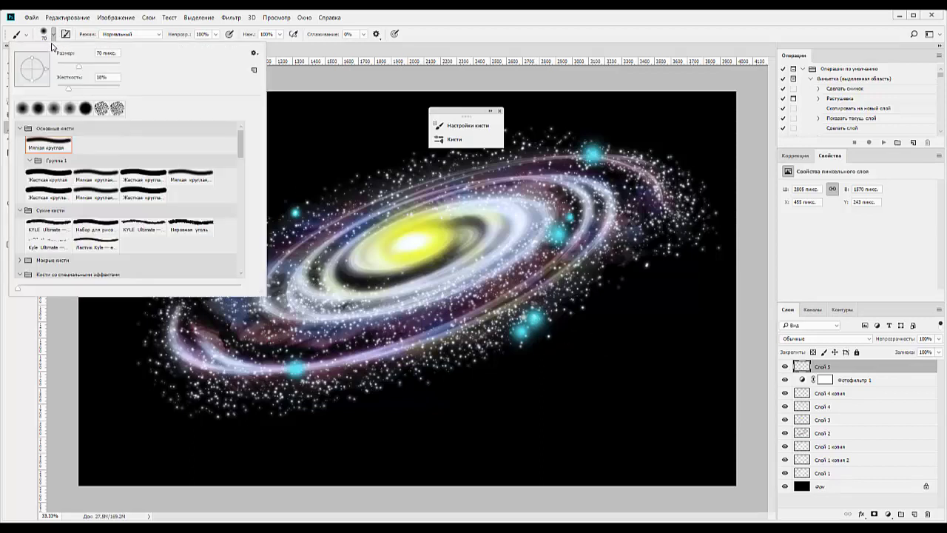
pyautogui.click(47, 174)
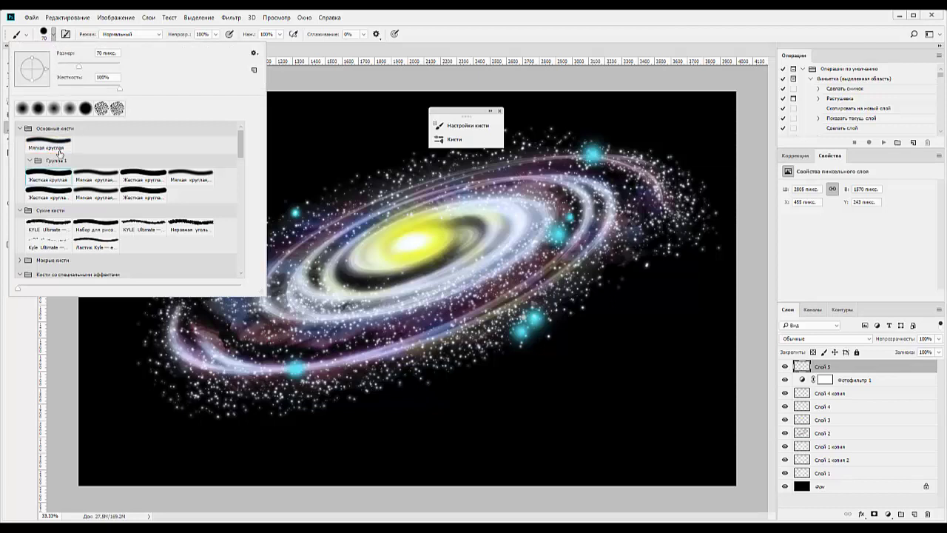
pyautogui.click(39, 108)
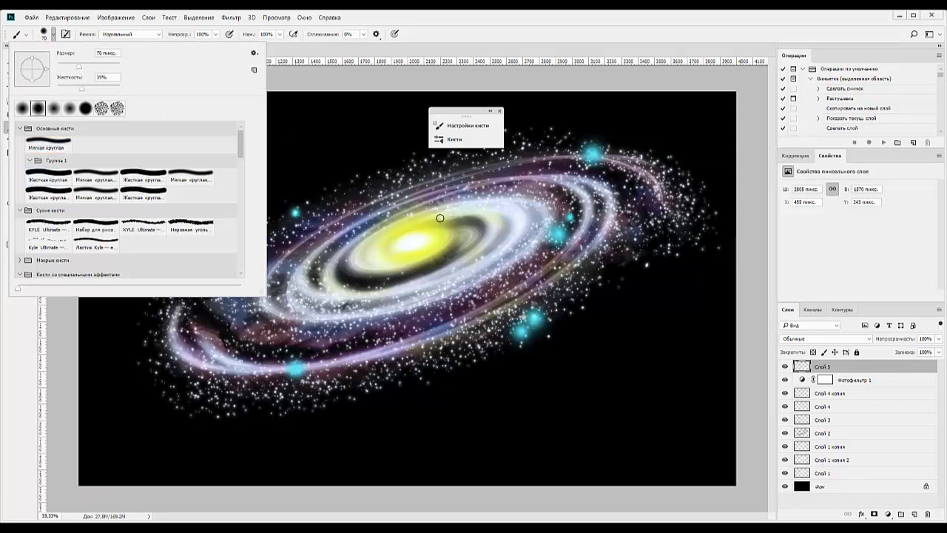
pyautogui.click(557, 233)
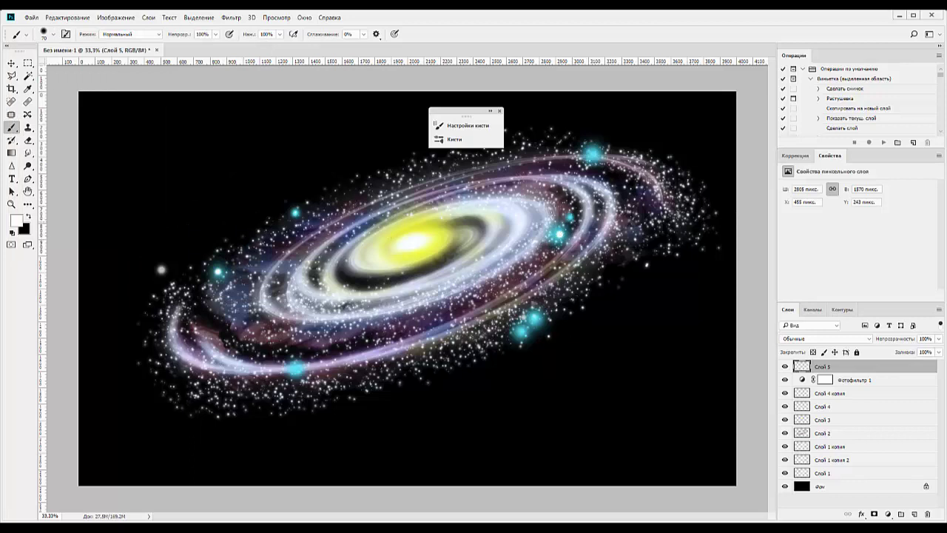
pyautogui.rightClick(590, 214)
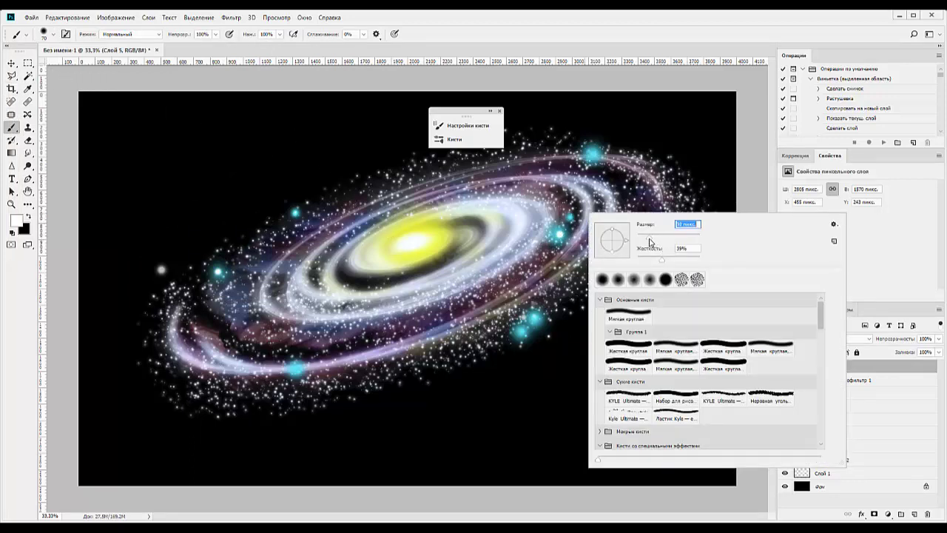
pyautogui.write('66')
pyautogui.press('Tab')
pyautogui.press('Return')
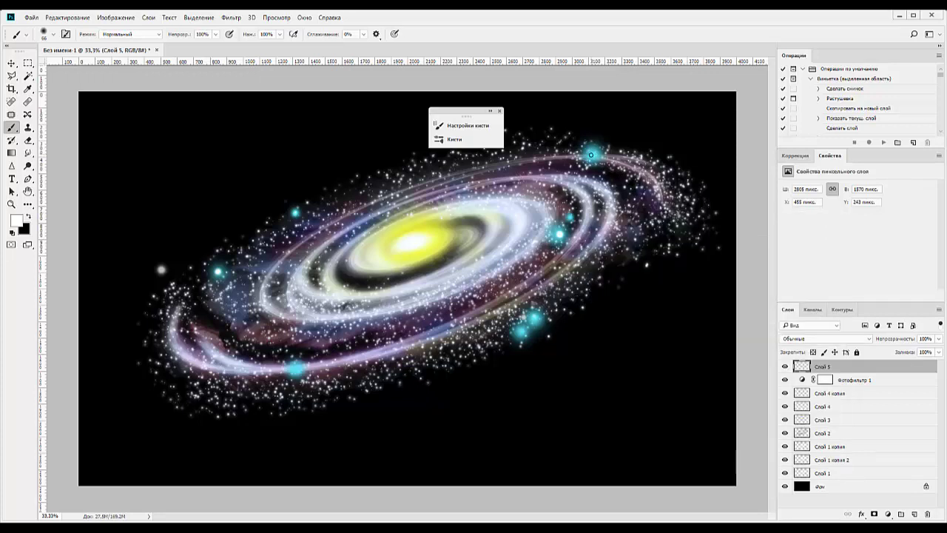
pyautogui.click(580, 130)
# - Disable Shape Dynamics, Scattering and Transfer in the Brush Settings panel
pyautogui.rightClick(12, 128)
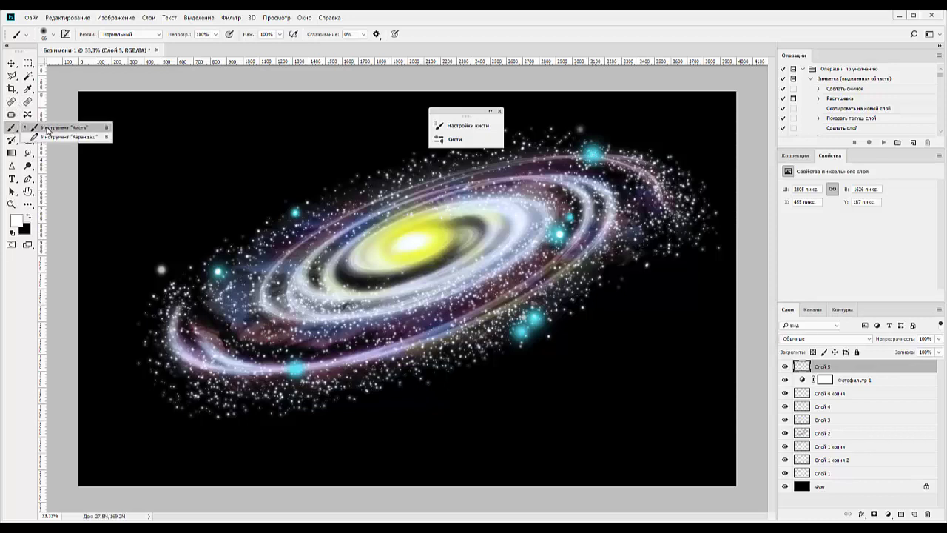
pyautogui.click(48, 128)
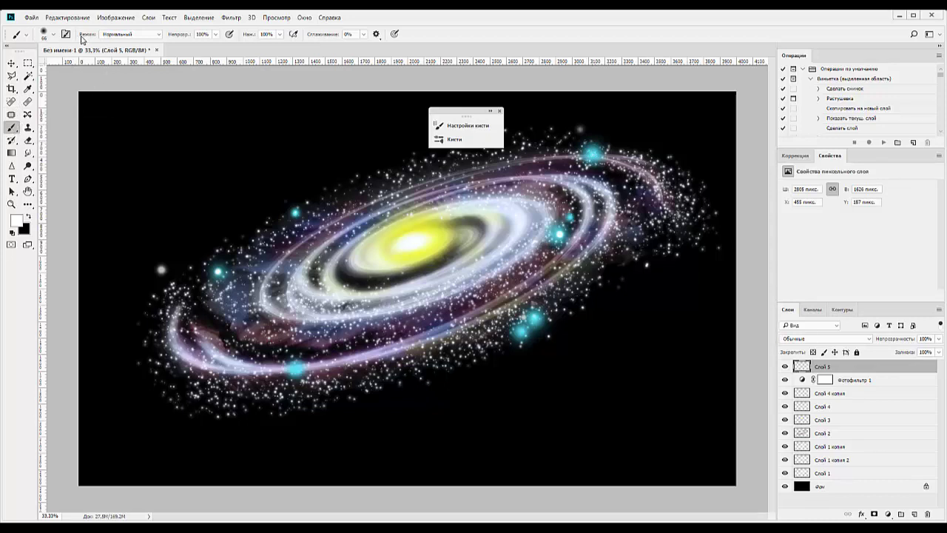
pyautogui.click(67, 35)
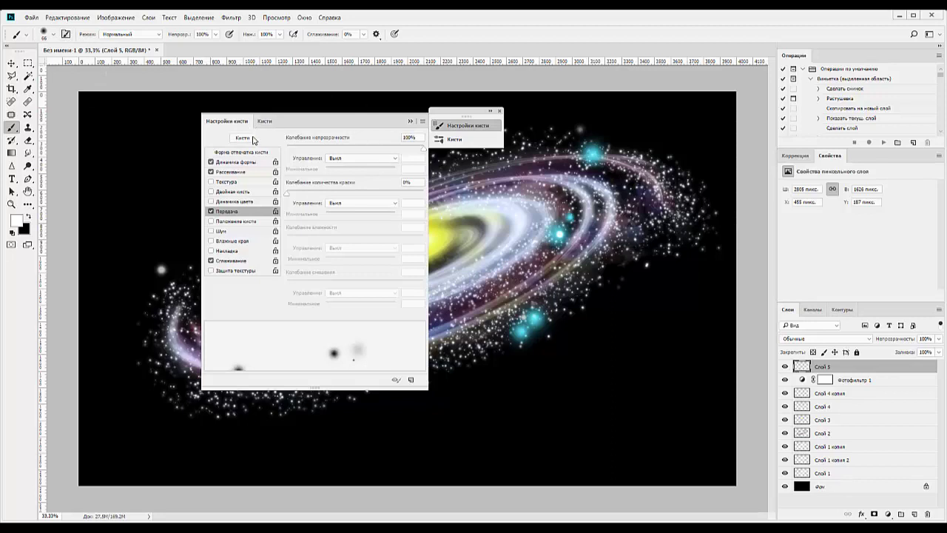
pyautogui.click(211, 162)
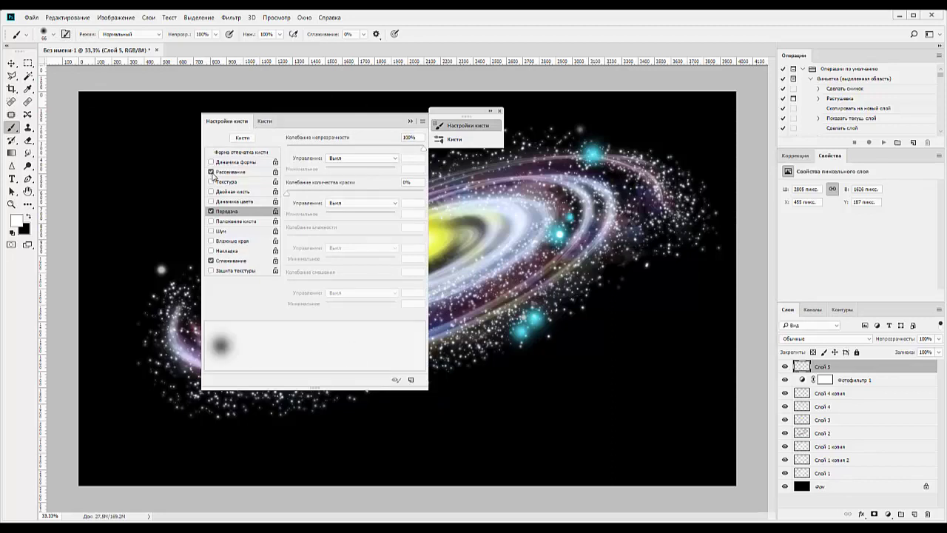
pyautogui.click(211, 211)
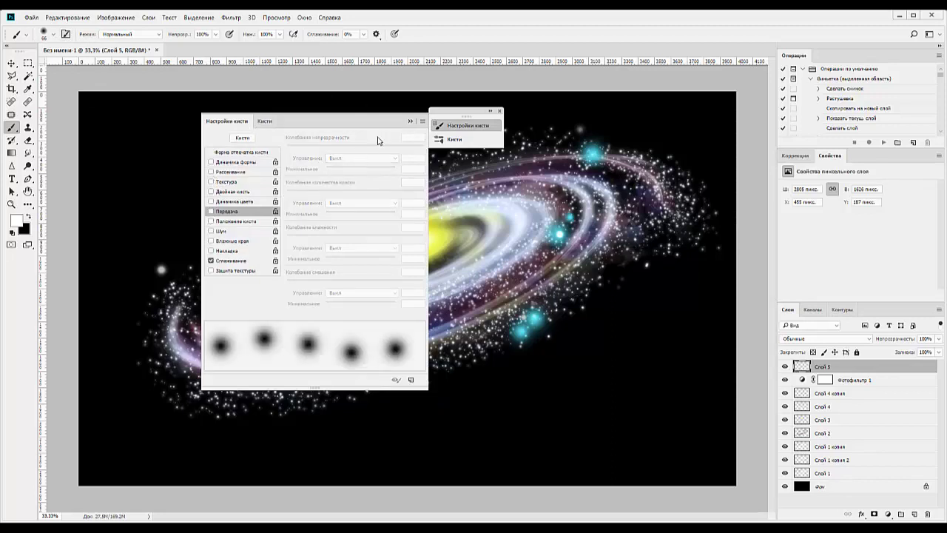
pyautogui.click(409, 121)
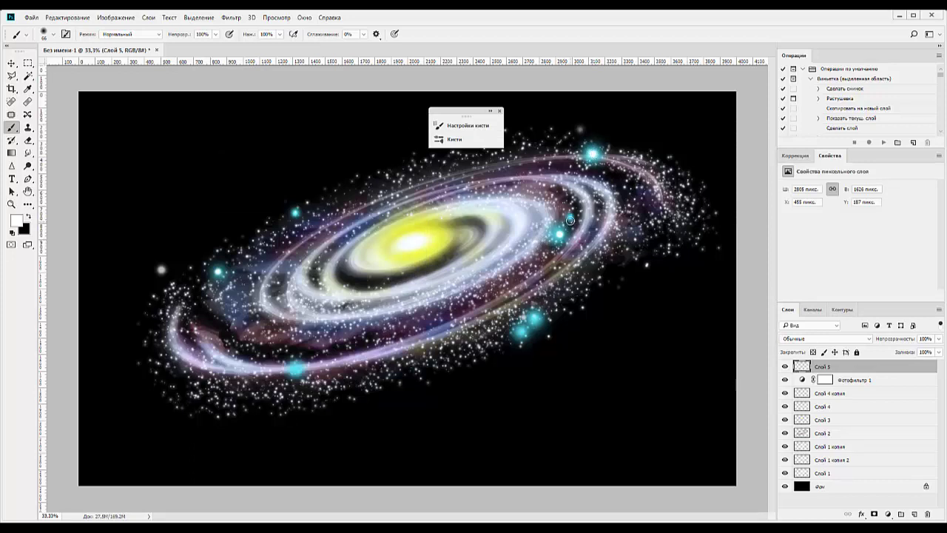
# - Paint one more glow star on the upper right arm and set the brush to 47 px
pyautogui.click(537, 319)
pyautogui.rightClick(296, 334)
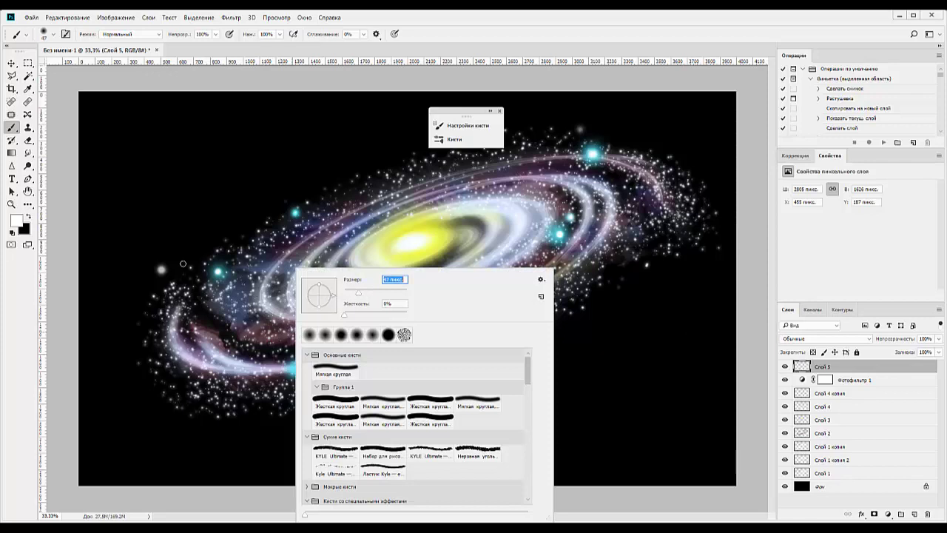
pyautogui.write('47')
pyautogui.press('Return')
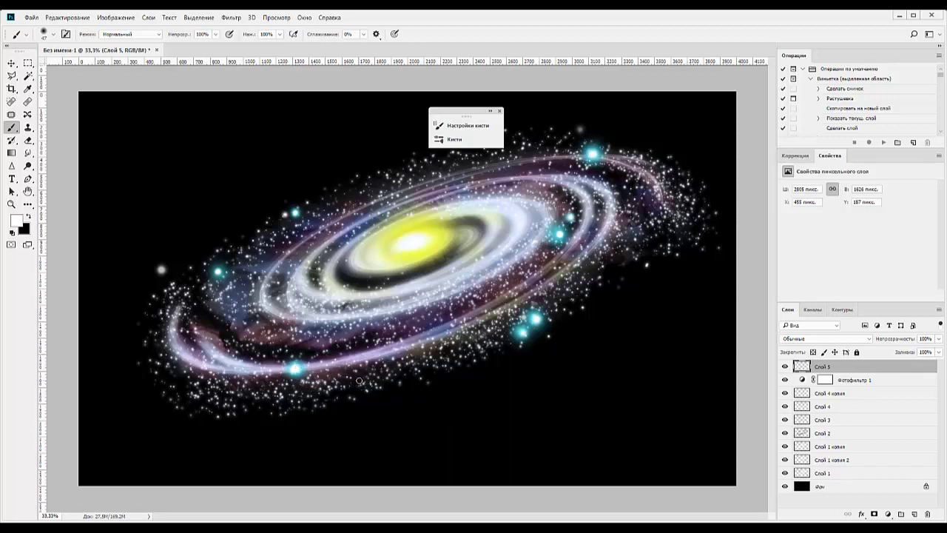
# - Lower the star layer Слой 5 opacity to 82% while viewing the whole image
pyautogui.hotkey('ctrl', '-')
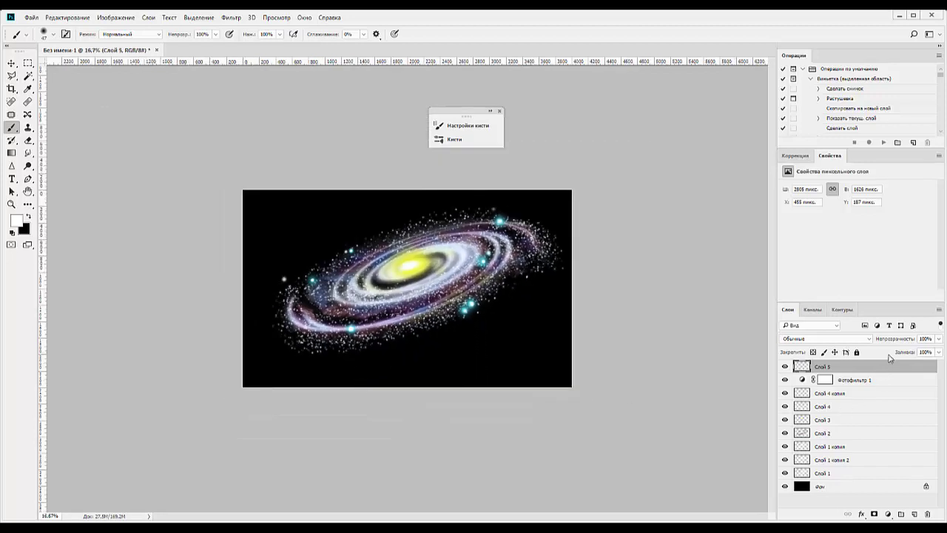
pyautogui.moveTo(893, 340)
pyautogui.mouseDown()
pyautogui.moveTo(875, 340)
pyautogui.moveTo(886, 339)
pyautogui.mouseUp()
pyautogui.hotkey('ctrl', '+')
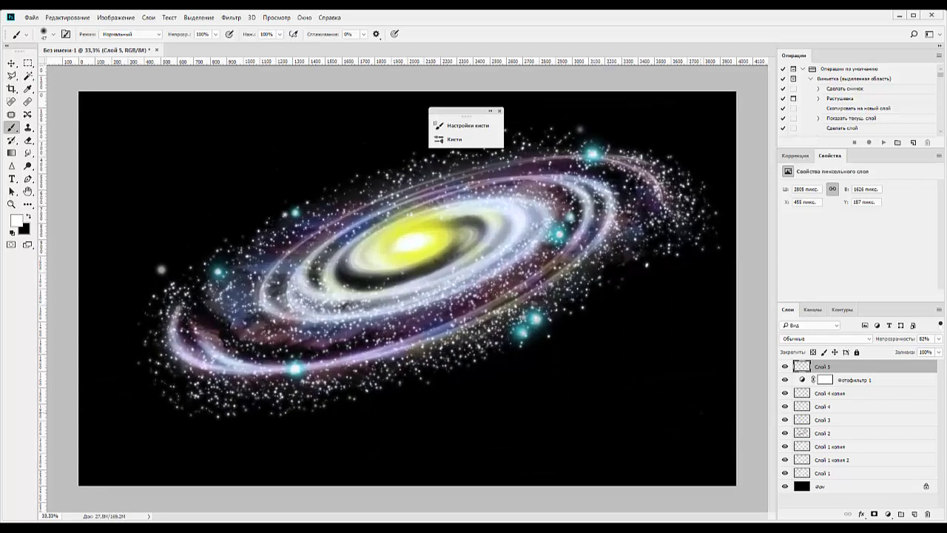
pyautogui.hotkey('ctrl', '-')
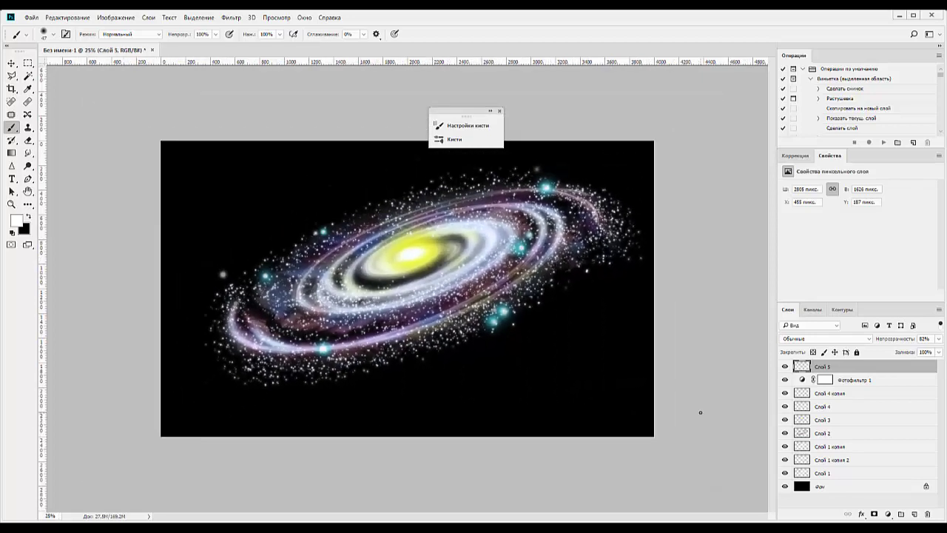